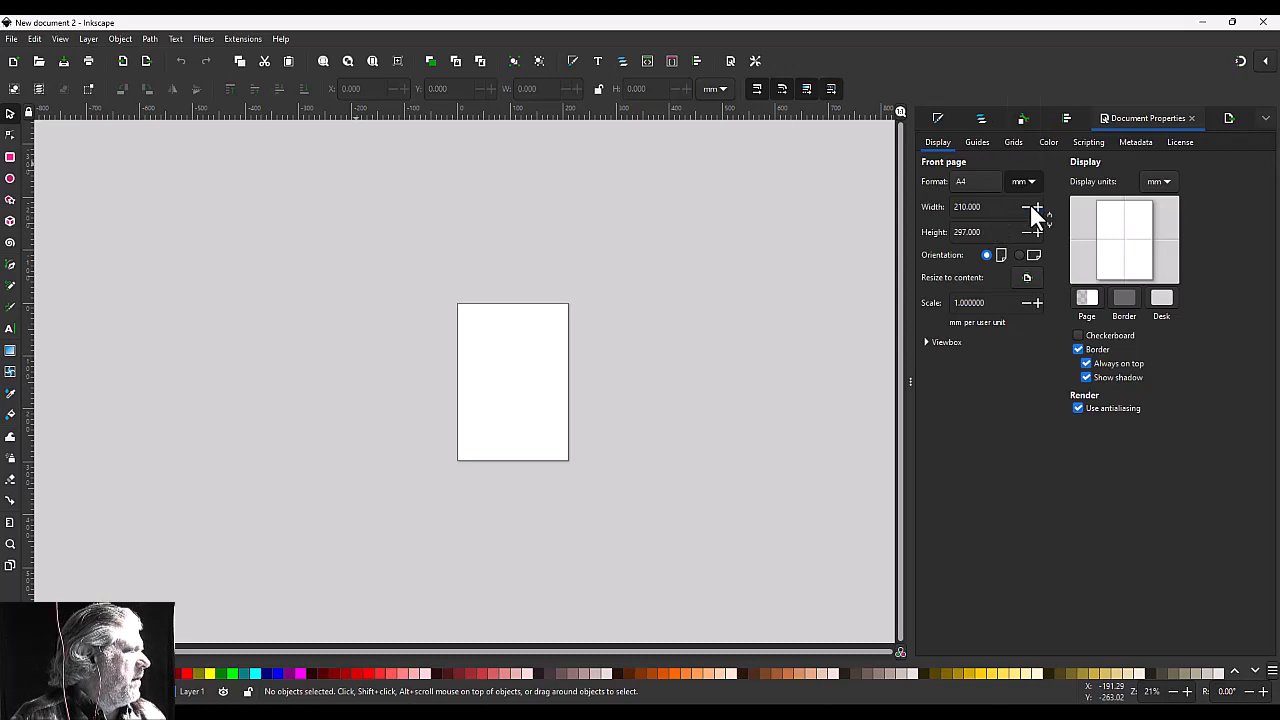
# Step: Set the page size to 1024 × 1024 px and the display units to px
pyautogui.tripleClick(965, 206)
pyautogui.write('1024')
pyautogui.press('Tab')
pyautogui.write('1024')
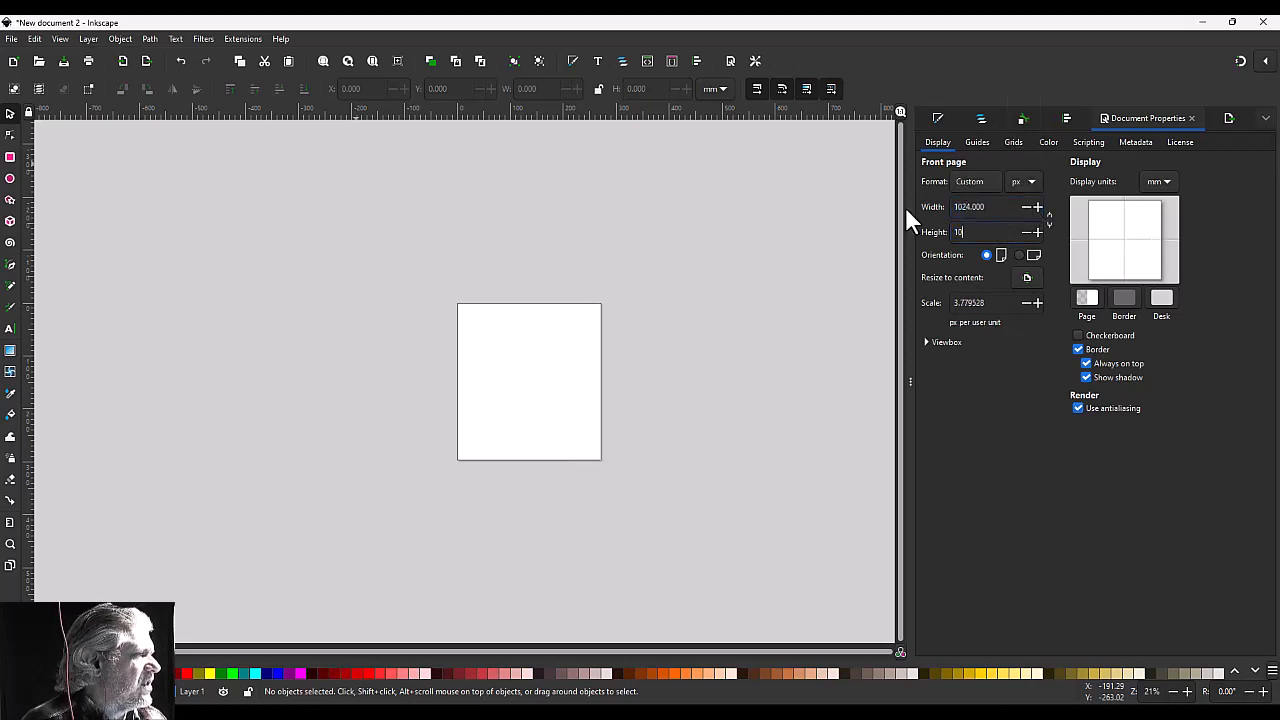
pyautogui.press('Return')
pyautogui.click(1156, 186)
pyautogui.click(1160, 203)
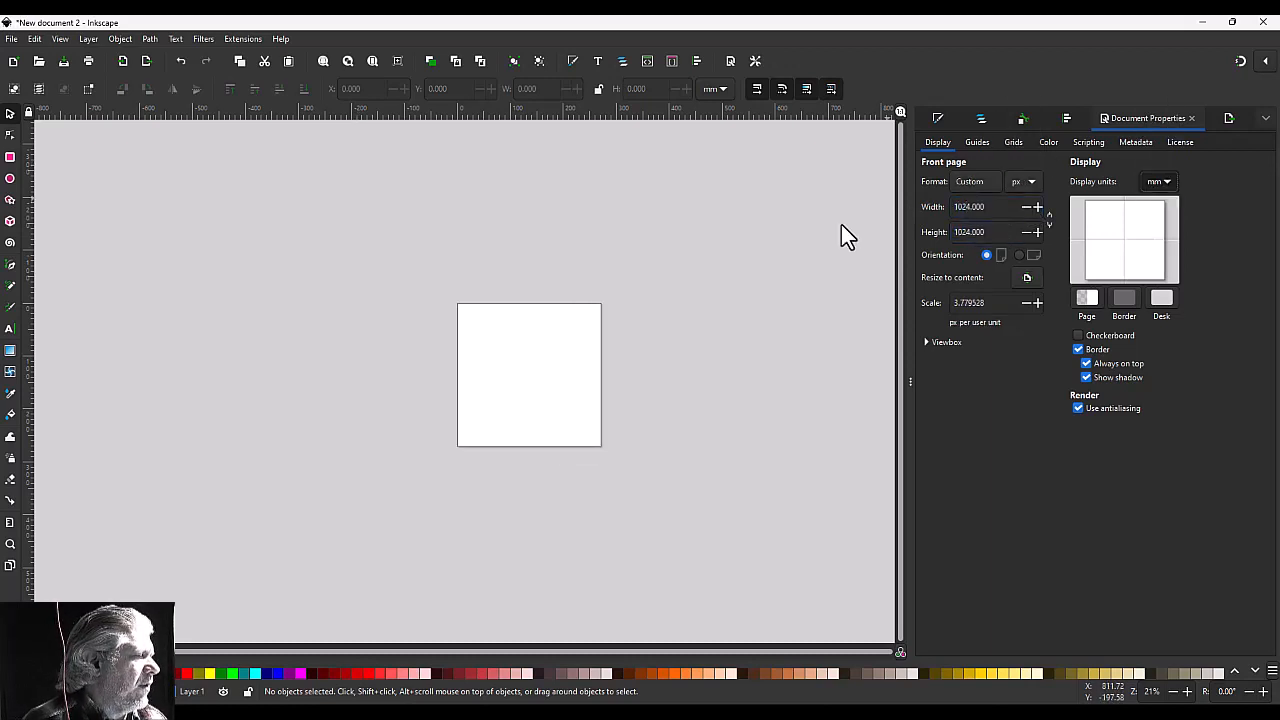
# Step: Draw a closed four-node kite shape with straight segments in the upper middle of the page
pyautogui.scroll(3, 530, 380)
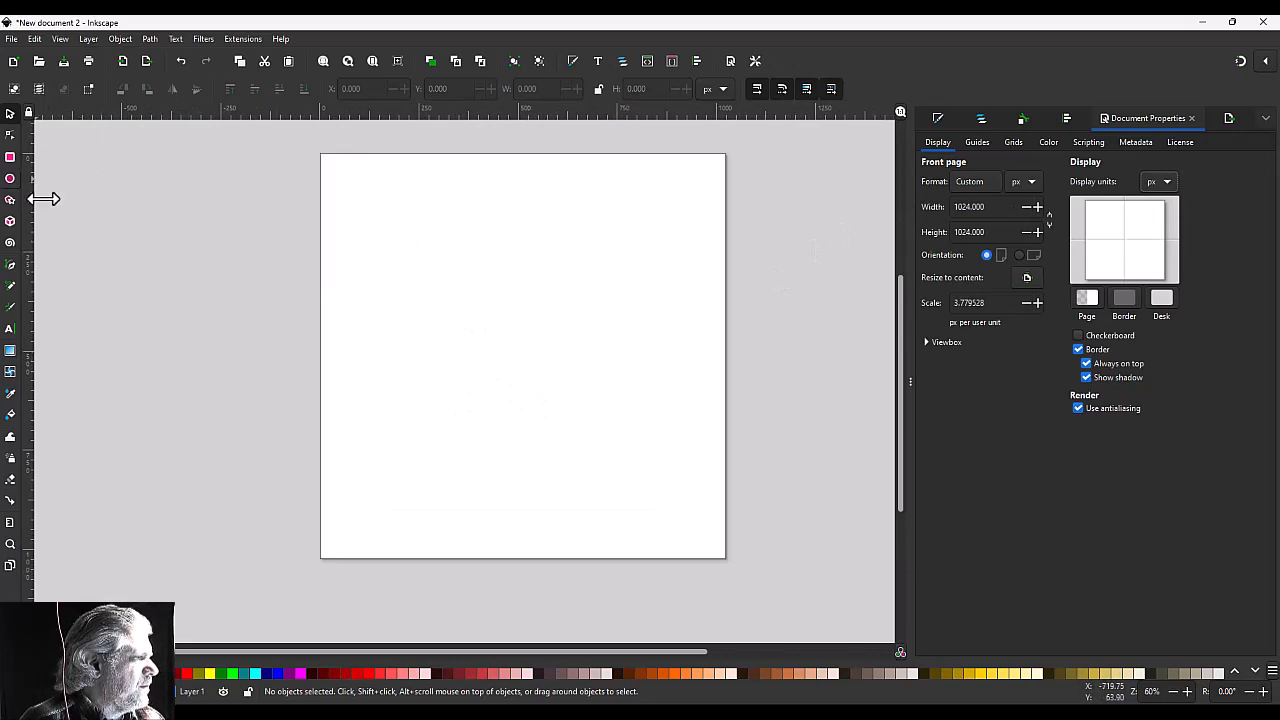
pyautogui.press('b')
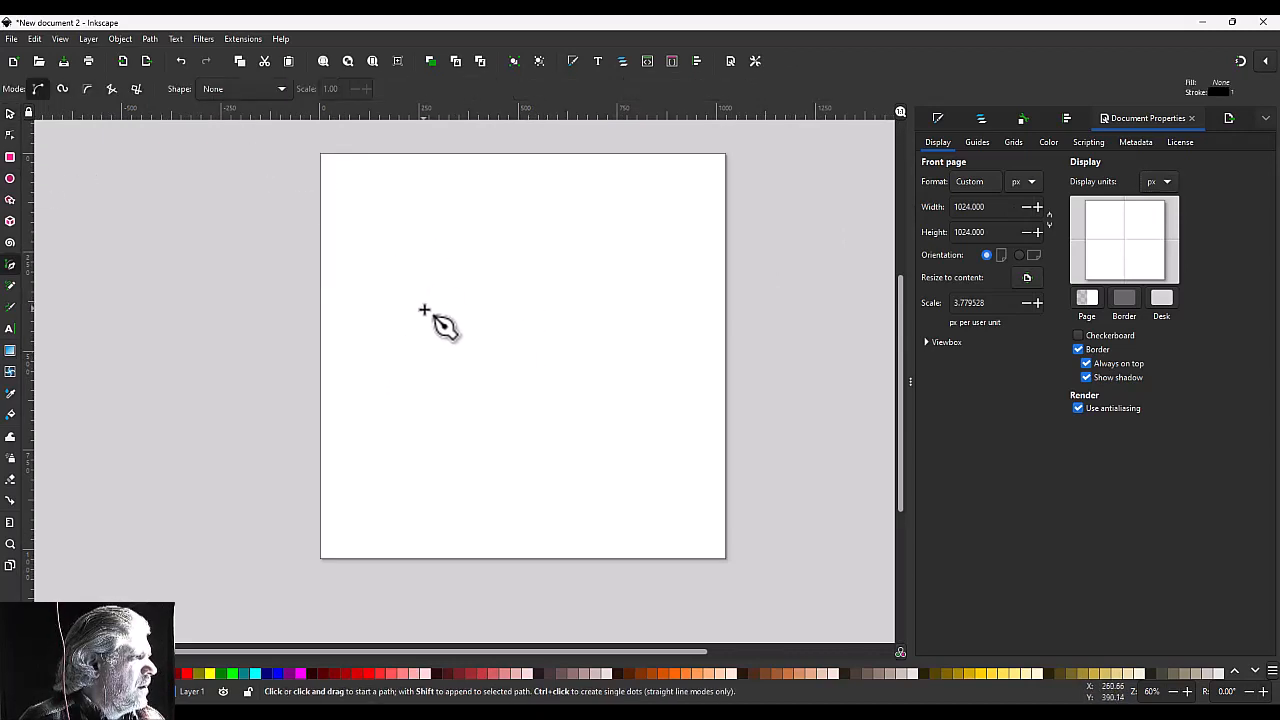
pyautogui.click(511, 313)
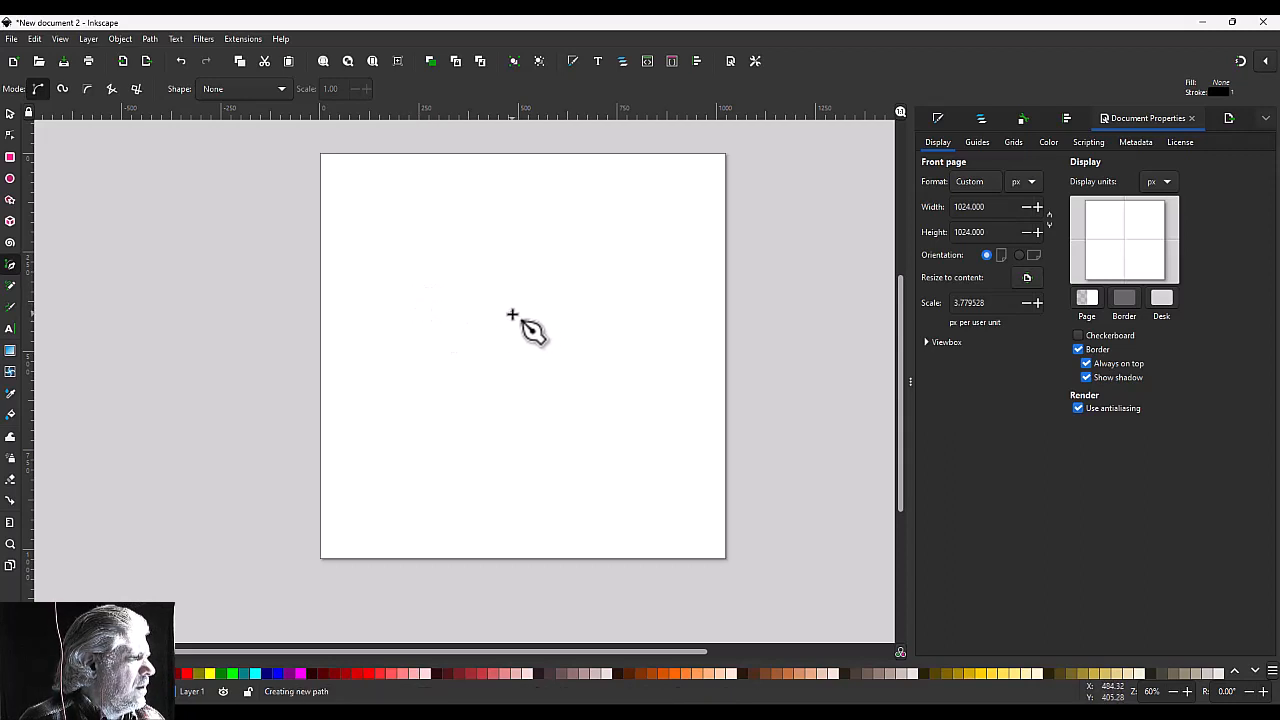
pyautogui.click(465, 277)
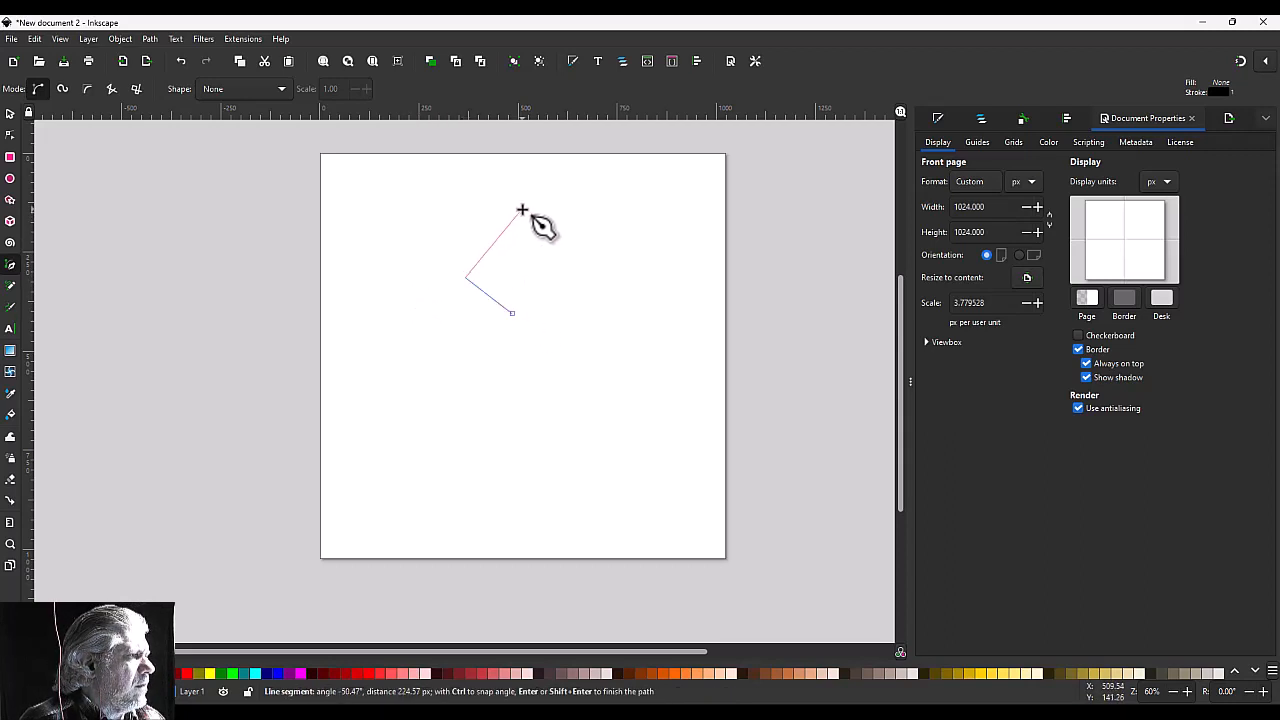
pyautogui.click(521, 211)
pyautogui.click(565, 270)
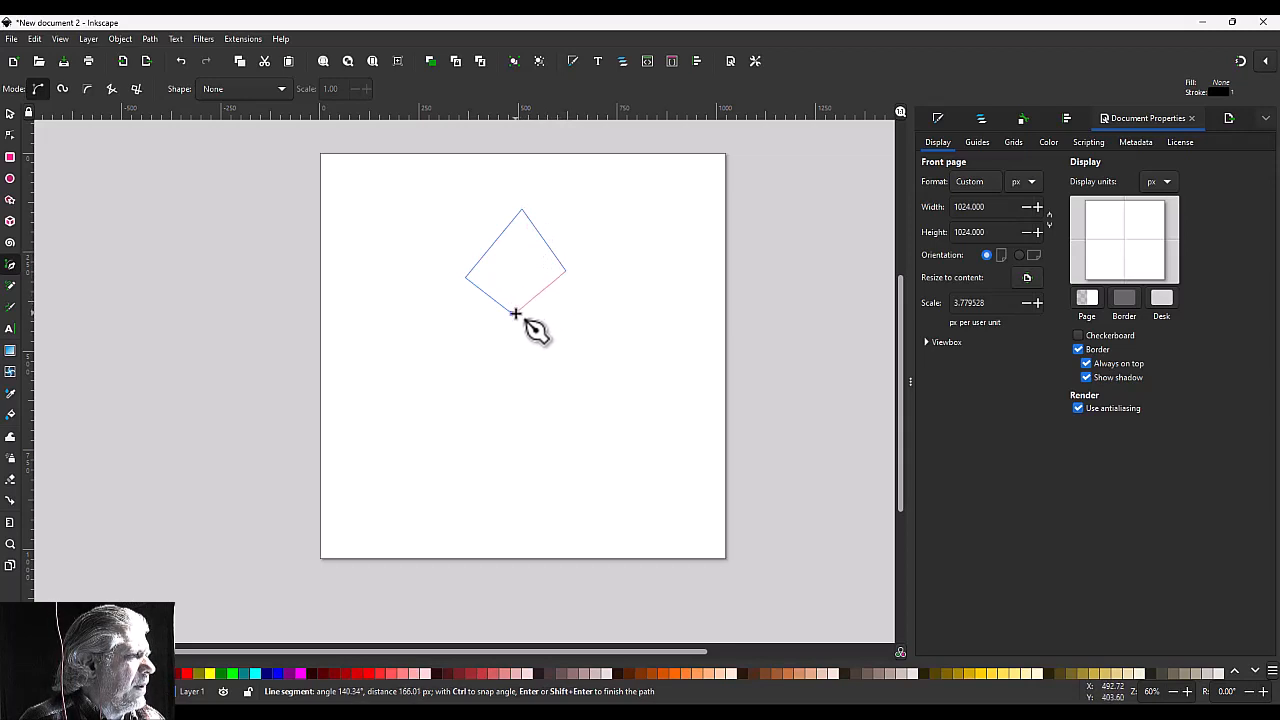
pyautogui.click(513, 313)
# Step: Distribute the kite's left, bottom and right nodes evenly in the horizontal direction
pyautogui.press('n')
pyautogui.moveTo(609, 350); pyautogui.dragTo(398, 238)
pyautogui.click(982, 118)
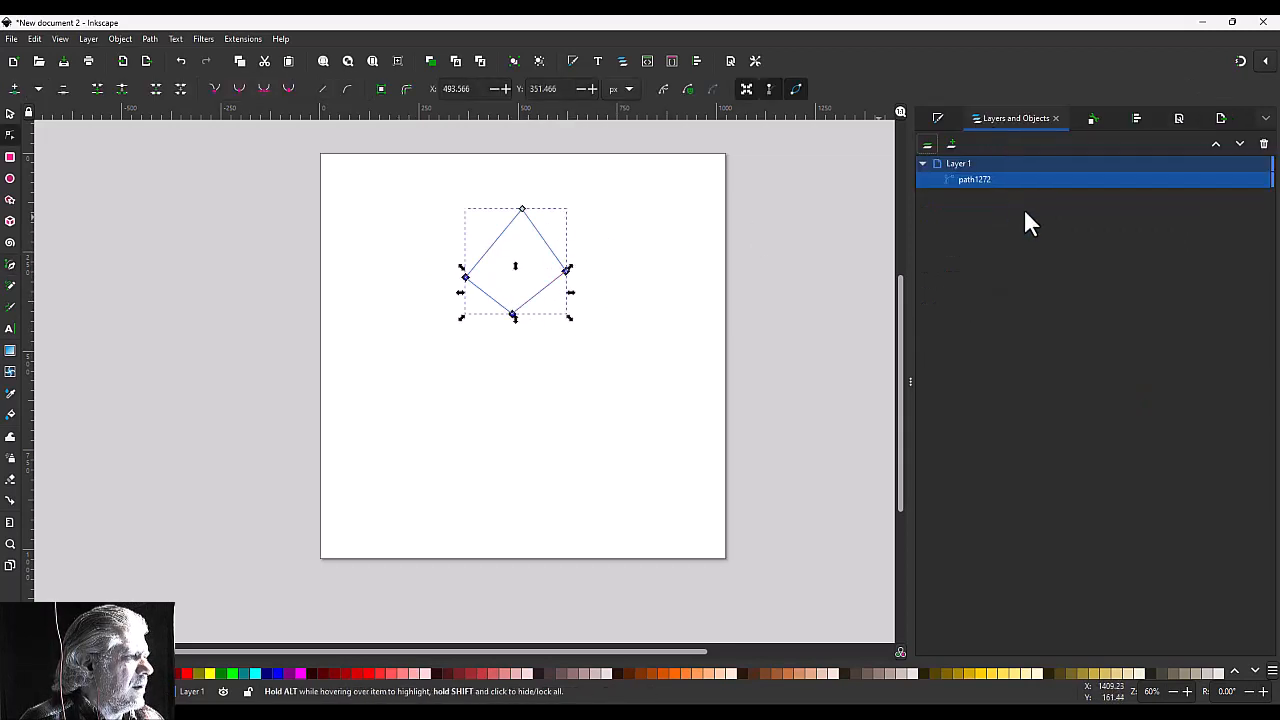
pyautogui.click(1136, 118)
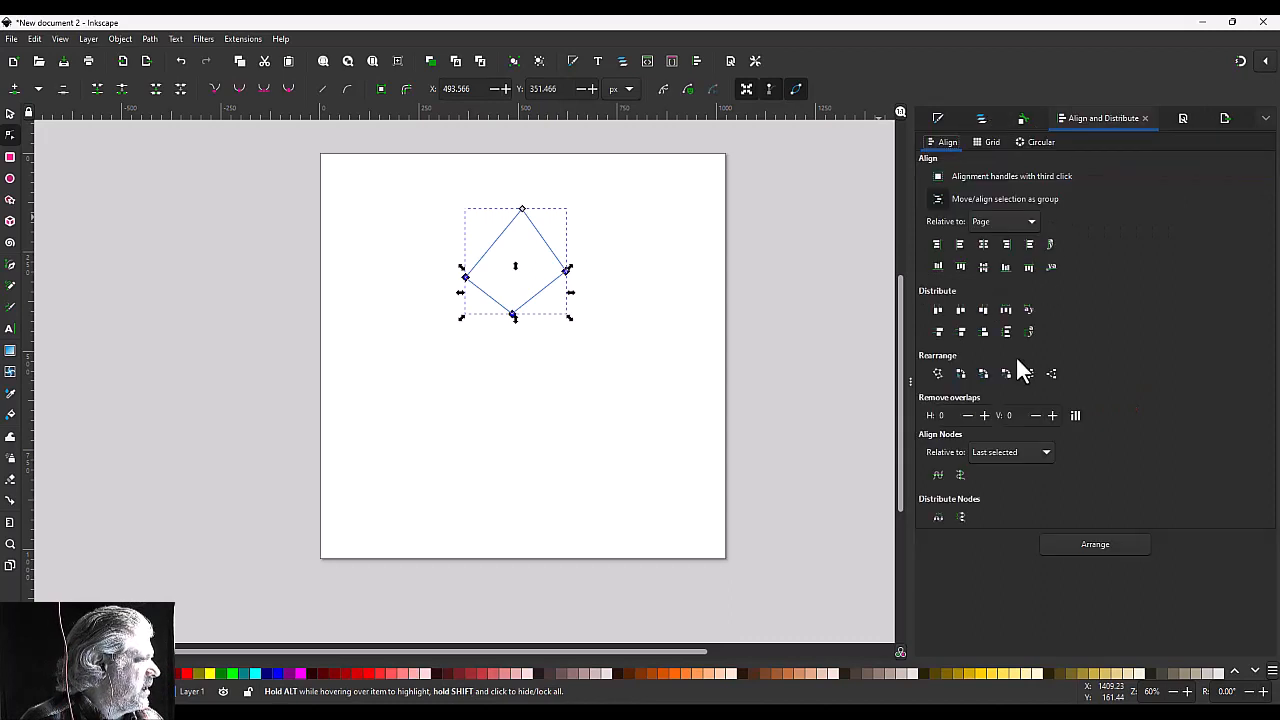
pyautogui.click(935, 517)
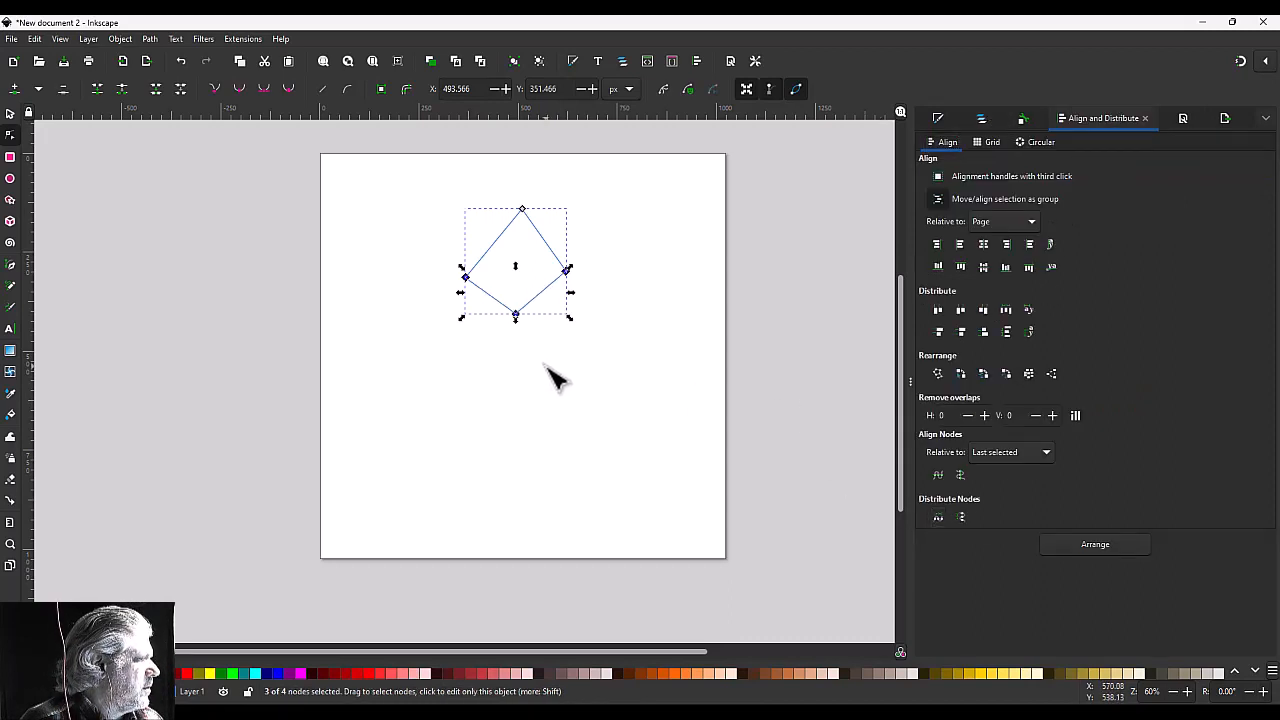
# Step: Set the top node's X coordinate to 493.566 px so it lines up vertically with the bottom node
pyautogui.click(515, 314)
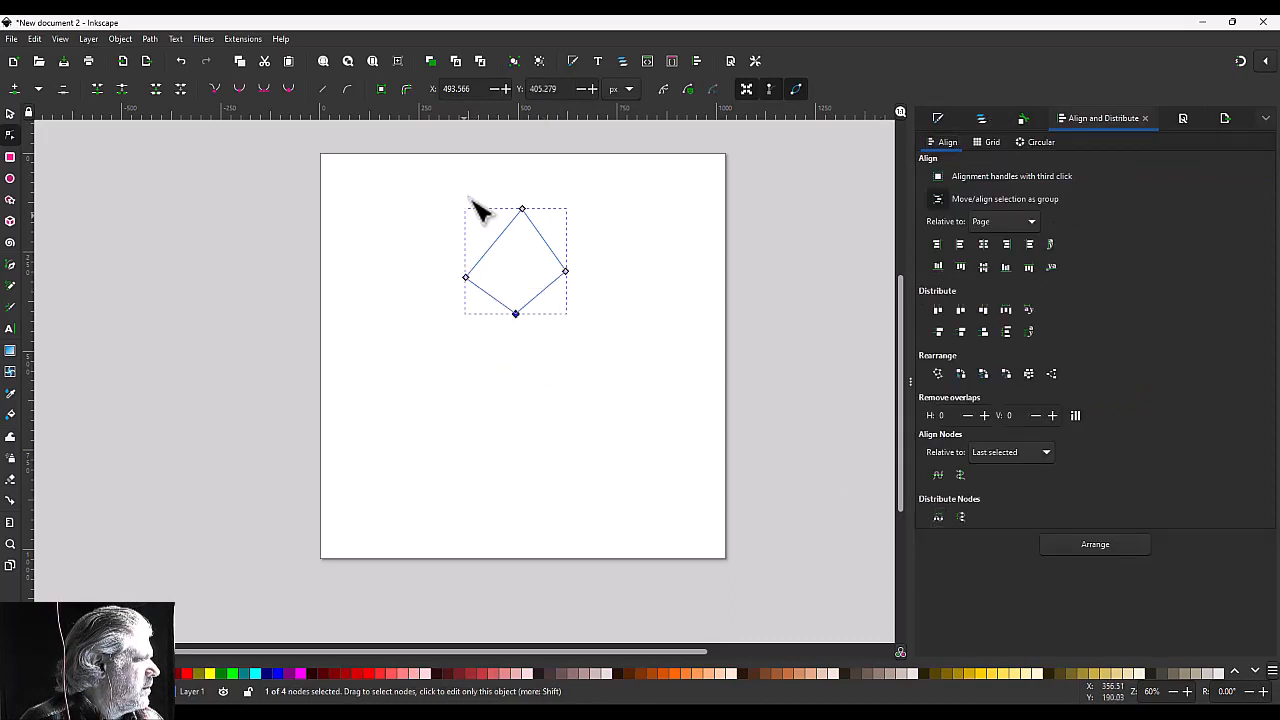
pyautogui.click(522, 209)
pyautogui.write('493.566')
pyautogui.click(639, 216)
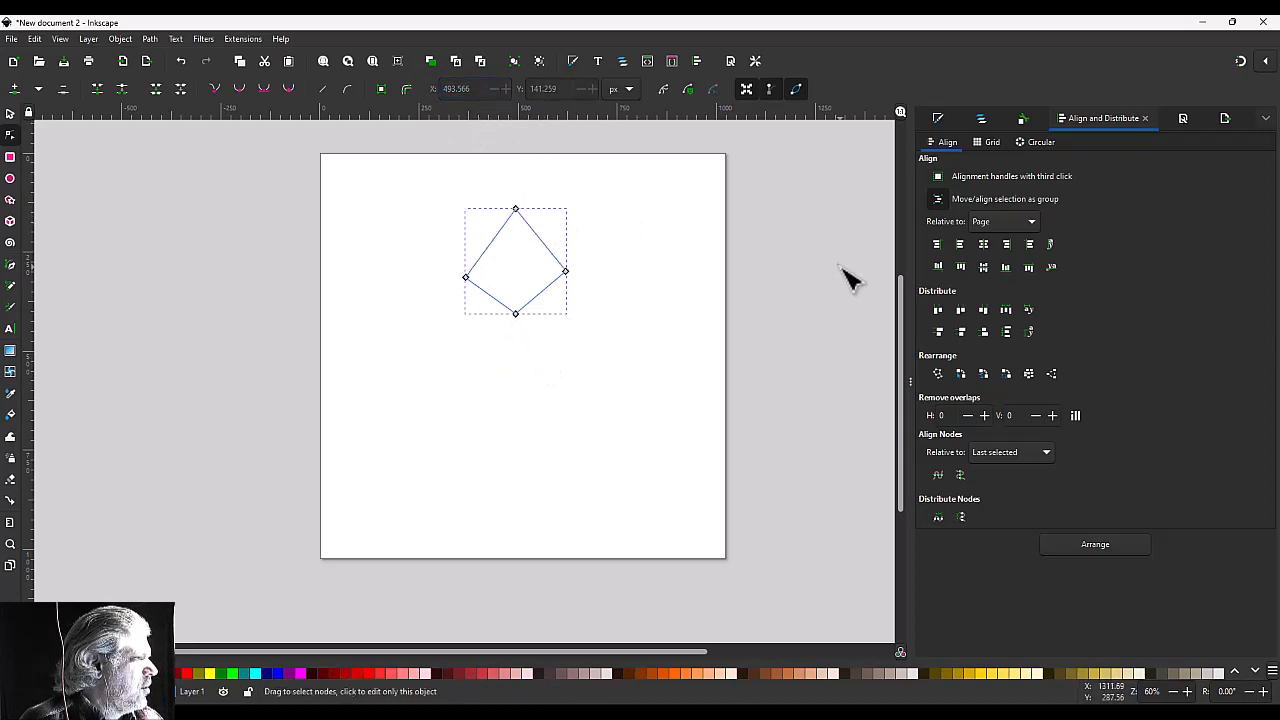
# Step: Centre the kite horizontally on the page and scale it down about its centre to about 191 × 195 px
pyautogui.press('s')
pyautogui.click(983, 244)
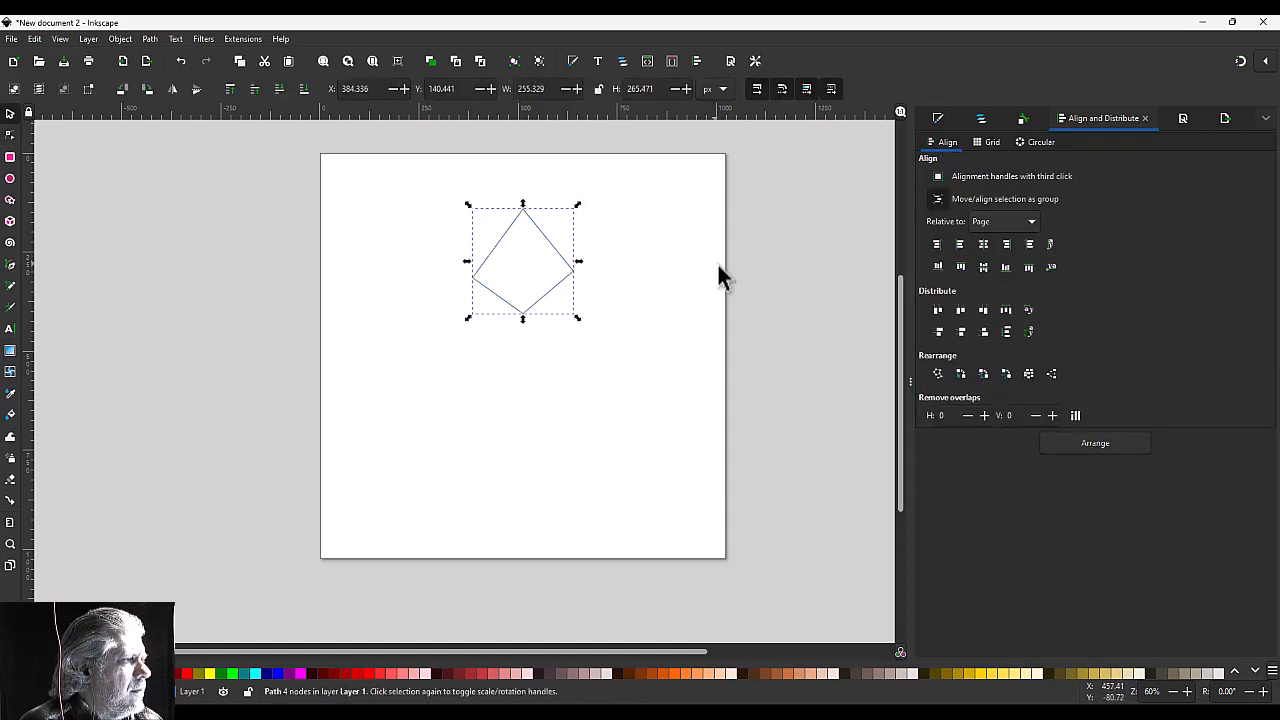
pyautogui.moveTo(577, 315); pyautogui.dragTo(565, 302)
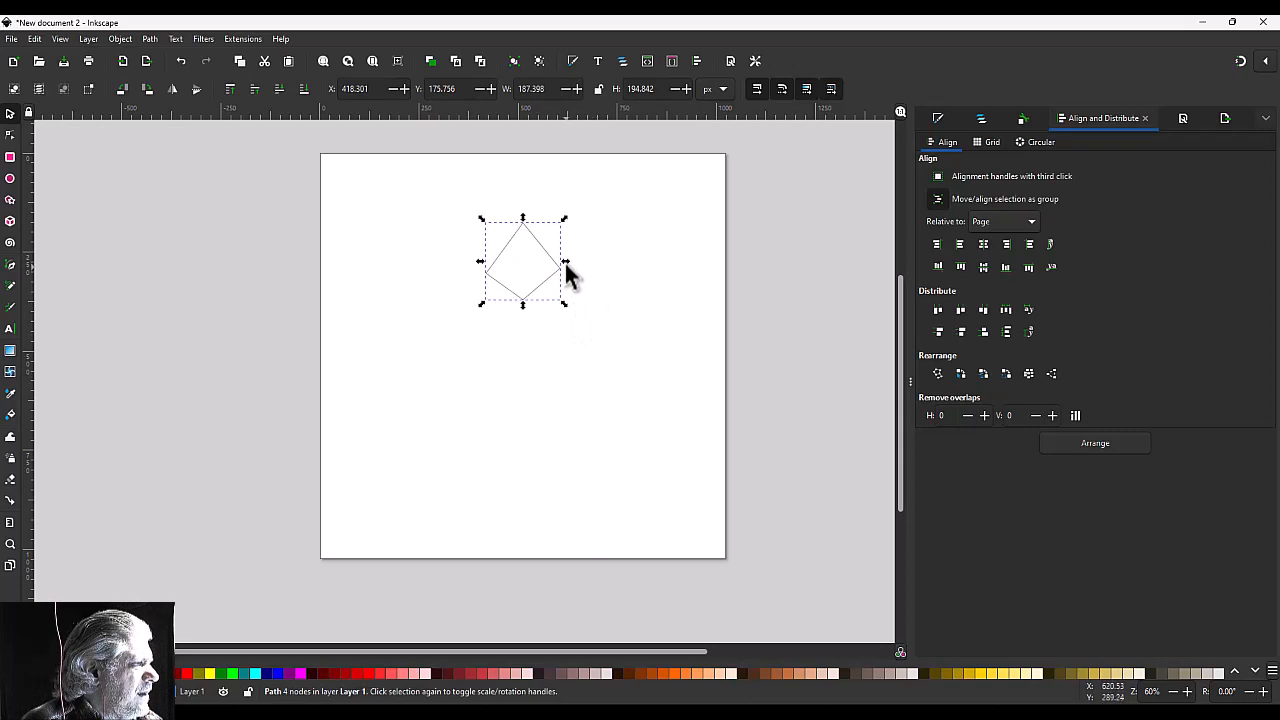
pyautogui.press('shift')
pyautogui.moveTo(565, 262); pyautogui.dragTo(568, 259)
# Step: Set the kite's width to 180 px and height to 190 px, and centre it horizontally on the page again
pyautogui.moveTo(548, 88); pyautogui.dragTo(496, 86)
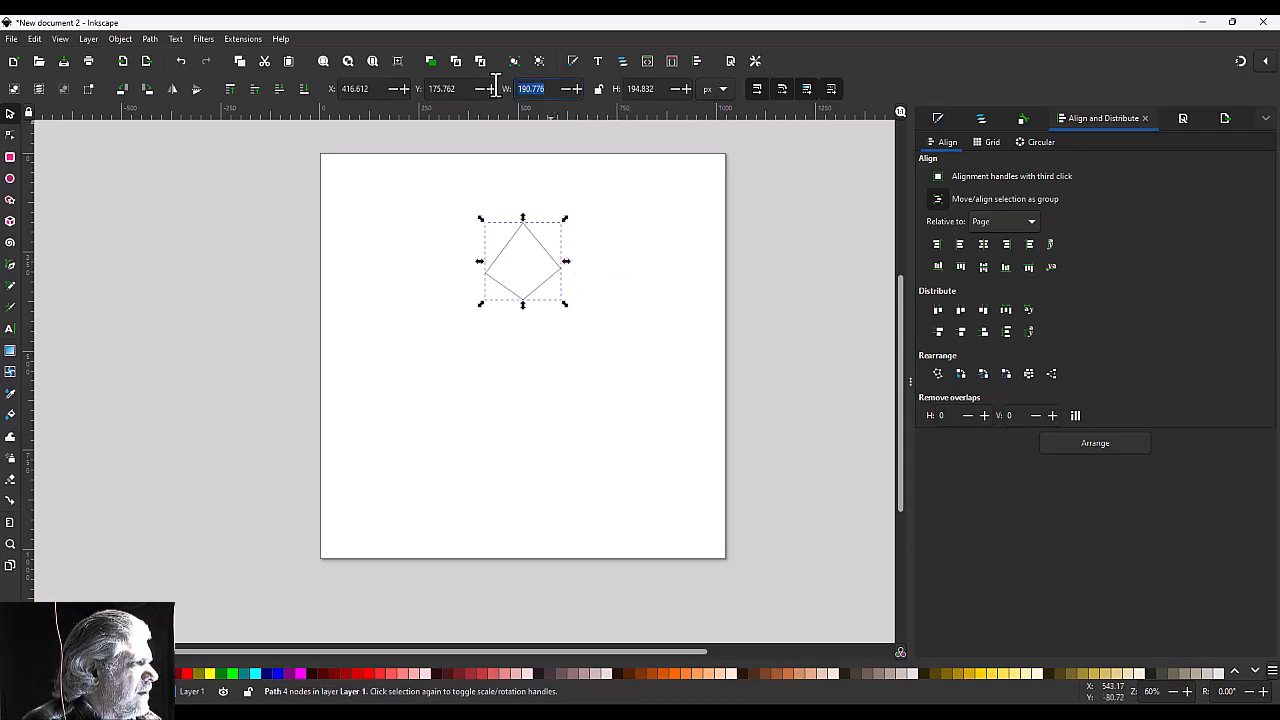
pyautogui.write('180')
pyautogui.press('Tab')
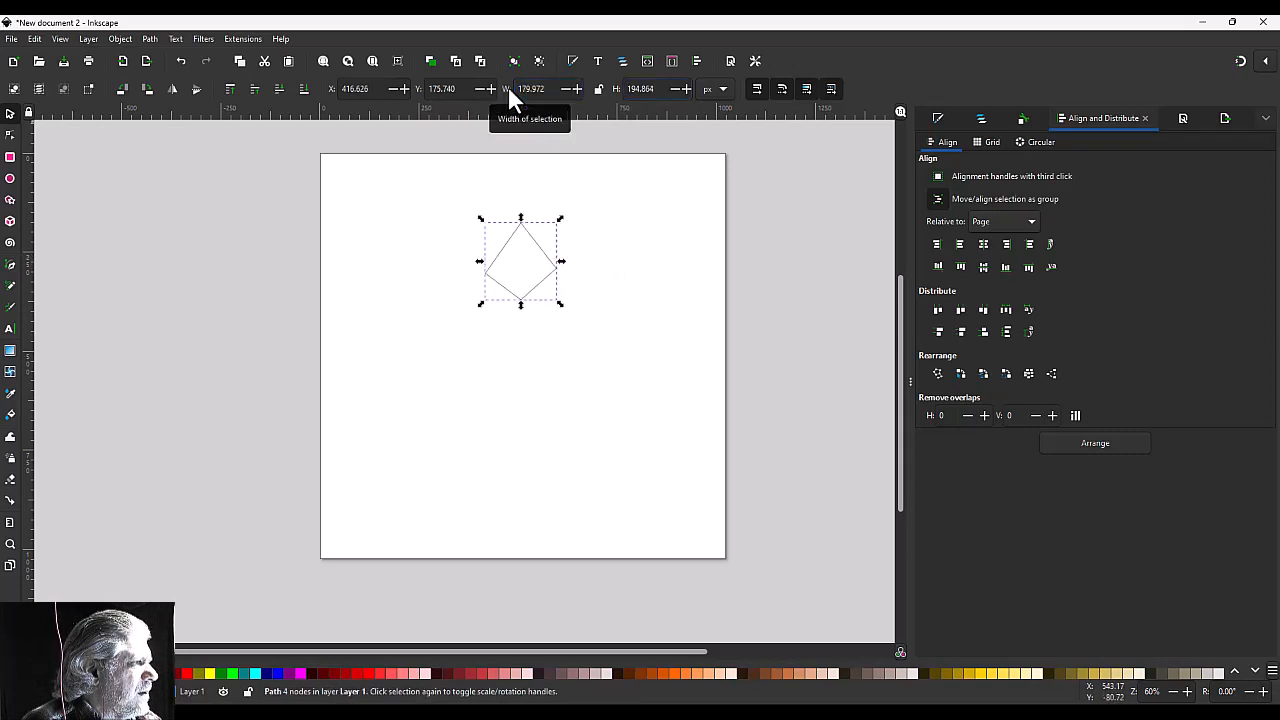
pyautogui.write('190')
pyautogui.press('Return')
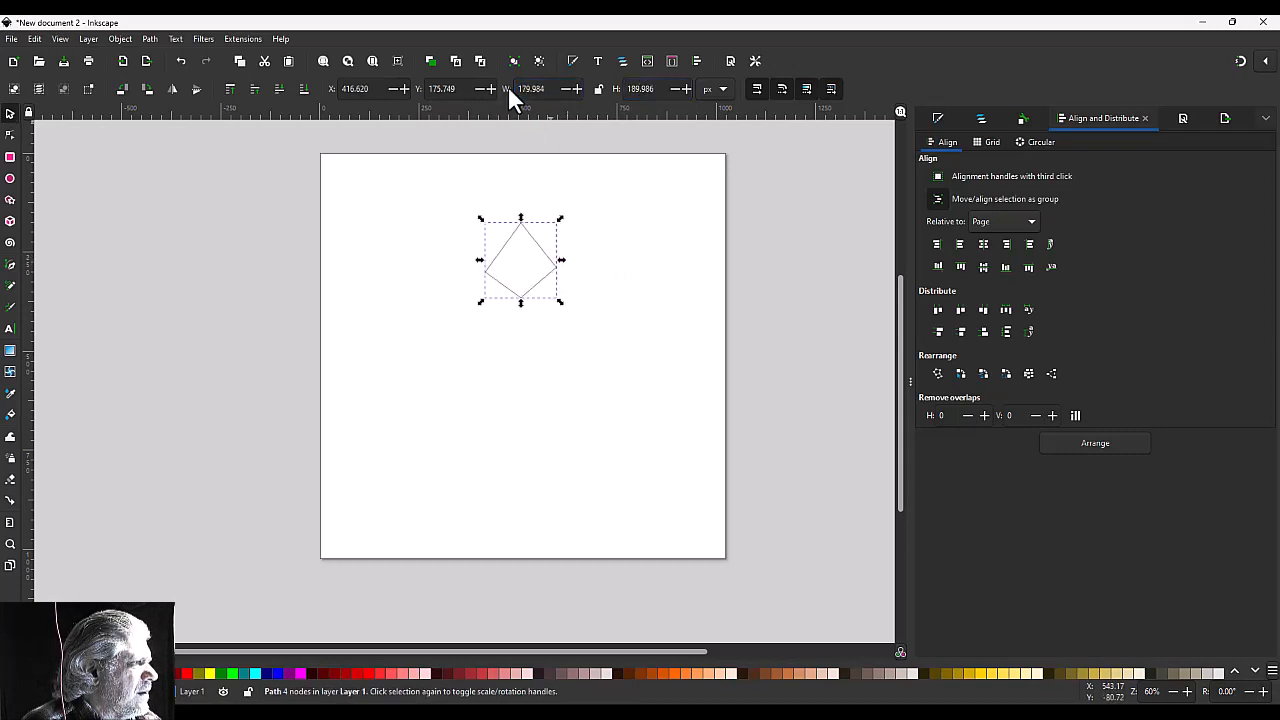
pyautogui.click(983, 244)
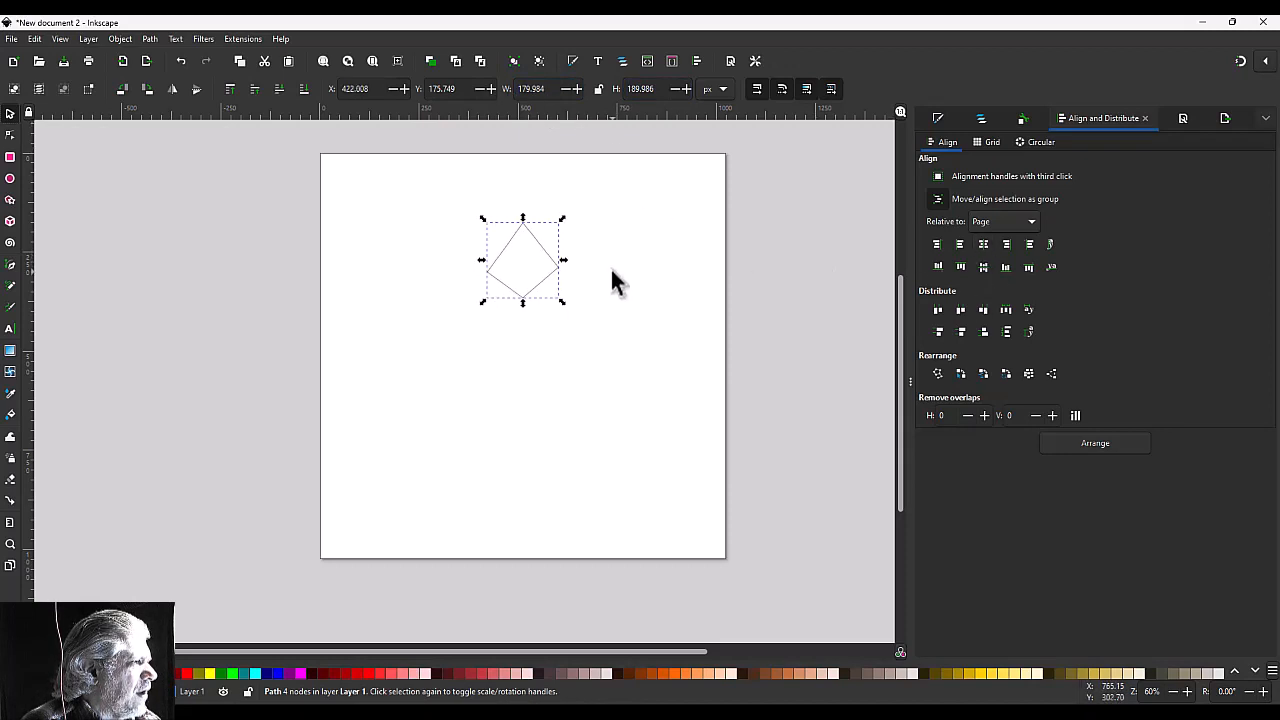
pyautogui.click(610, 295)
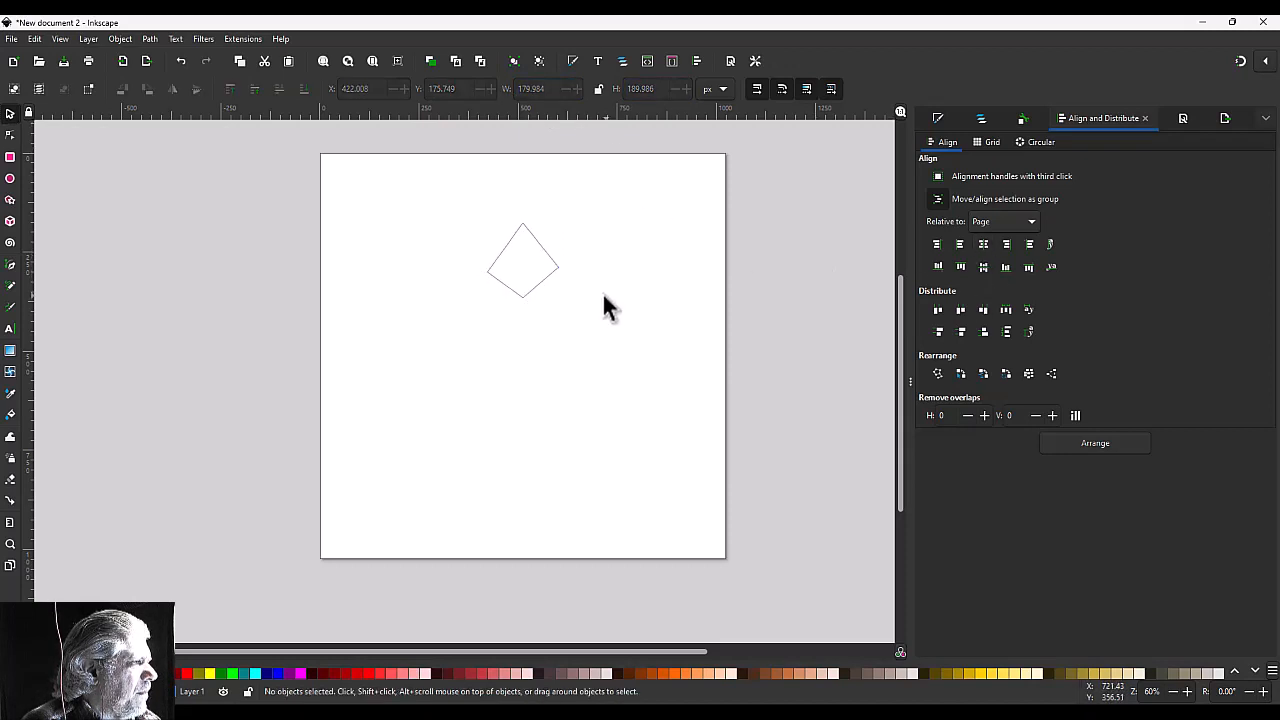
# Step: Align the kite's left and right corner nodes at the same height
pyautogui.click(550, 271)
pyautogui.press('n')
pyautogui.moveTo(575, 280); pyautogui.dragTo(444, 256)
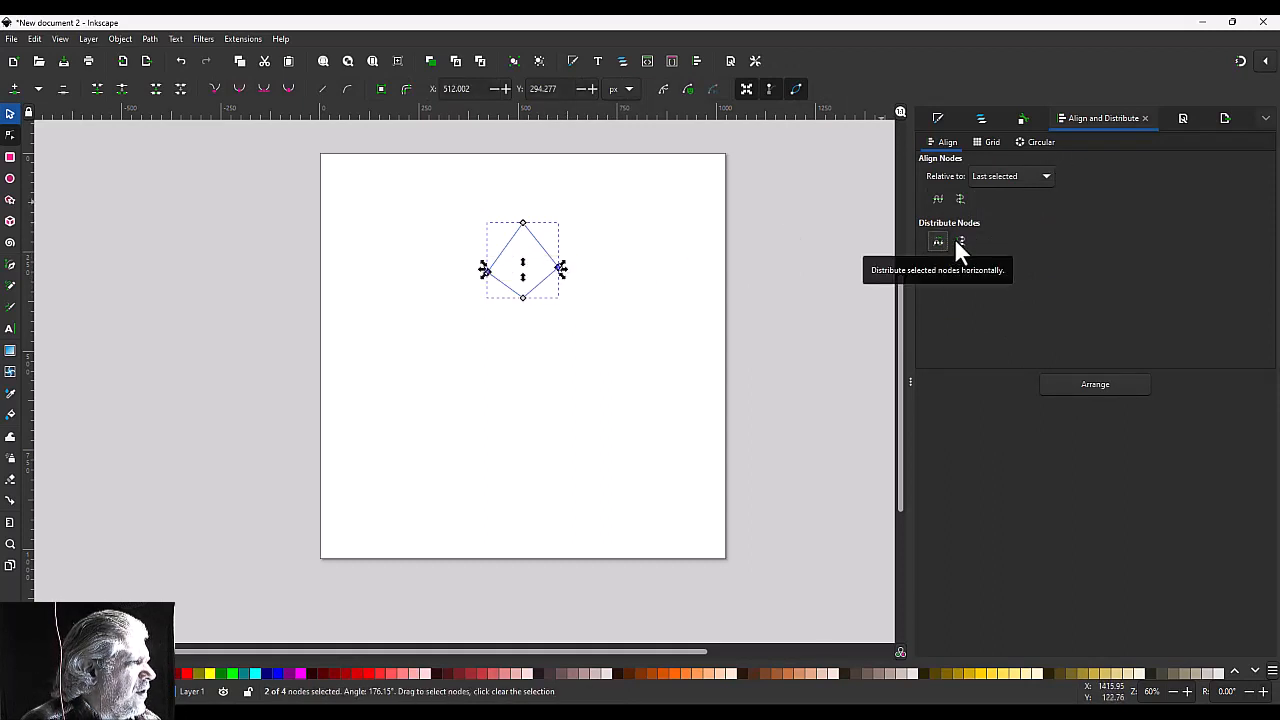
pyautogui.click(939, 199)
pyautogui.click(690, 266)
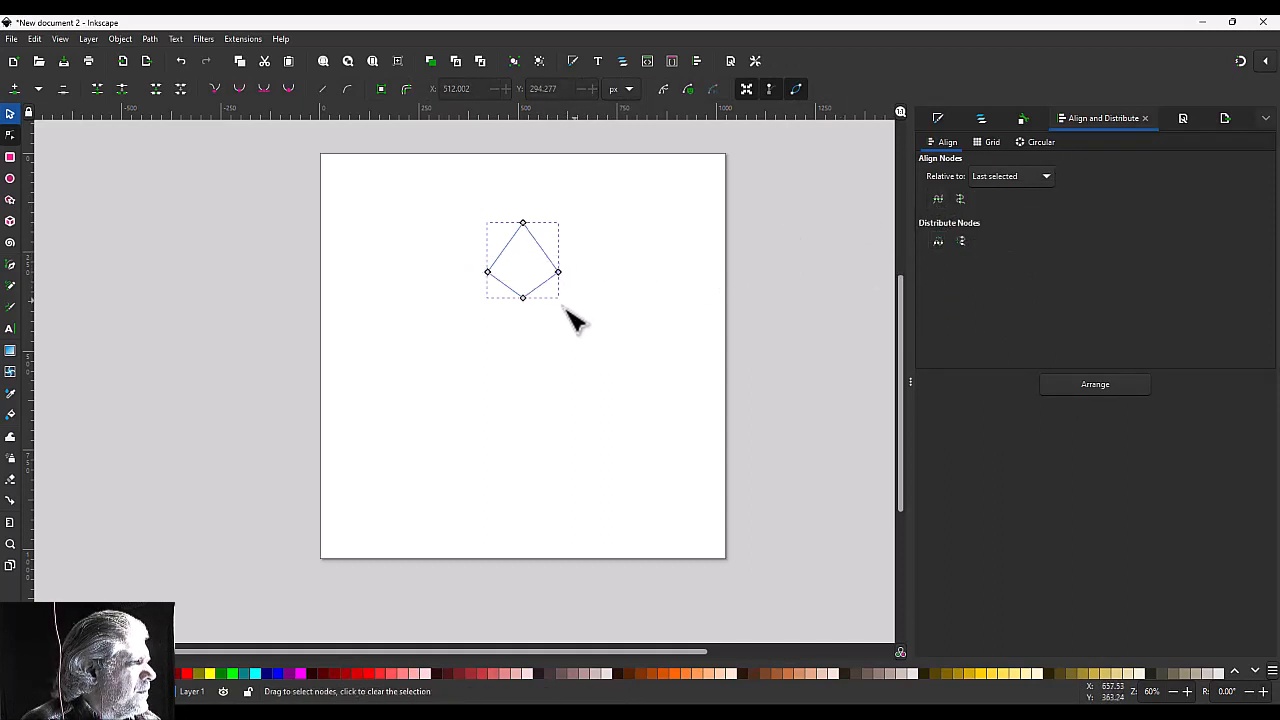
# Step: Convert all four nodes of the kite to smooth nodes to make a rounded shape
pyautogui.moveTo(535, 330); pyautogui.dragTo(508, 166)
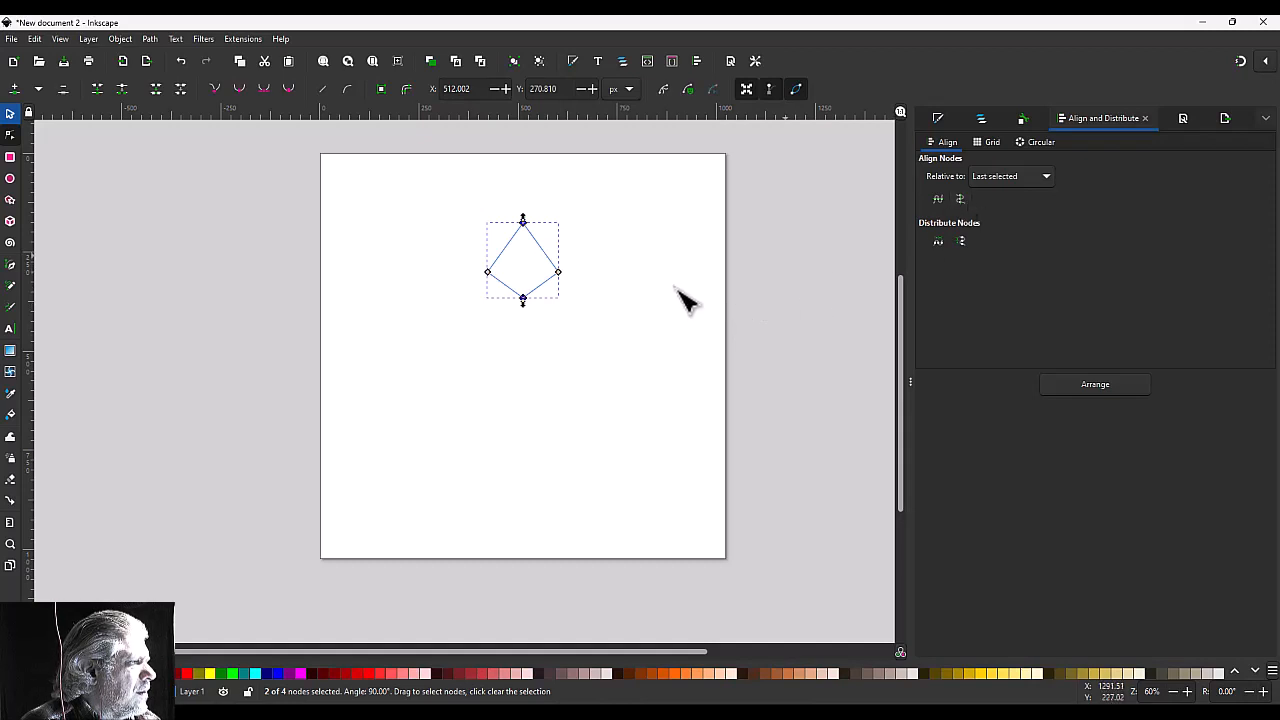
pyautogui.moveTo(632, 344); pyautogui.dragTo(423, 187)
pyautogui.click(239, 88)
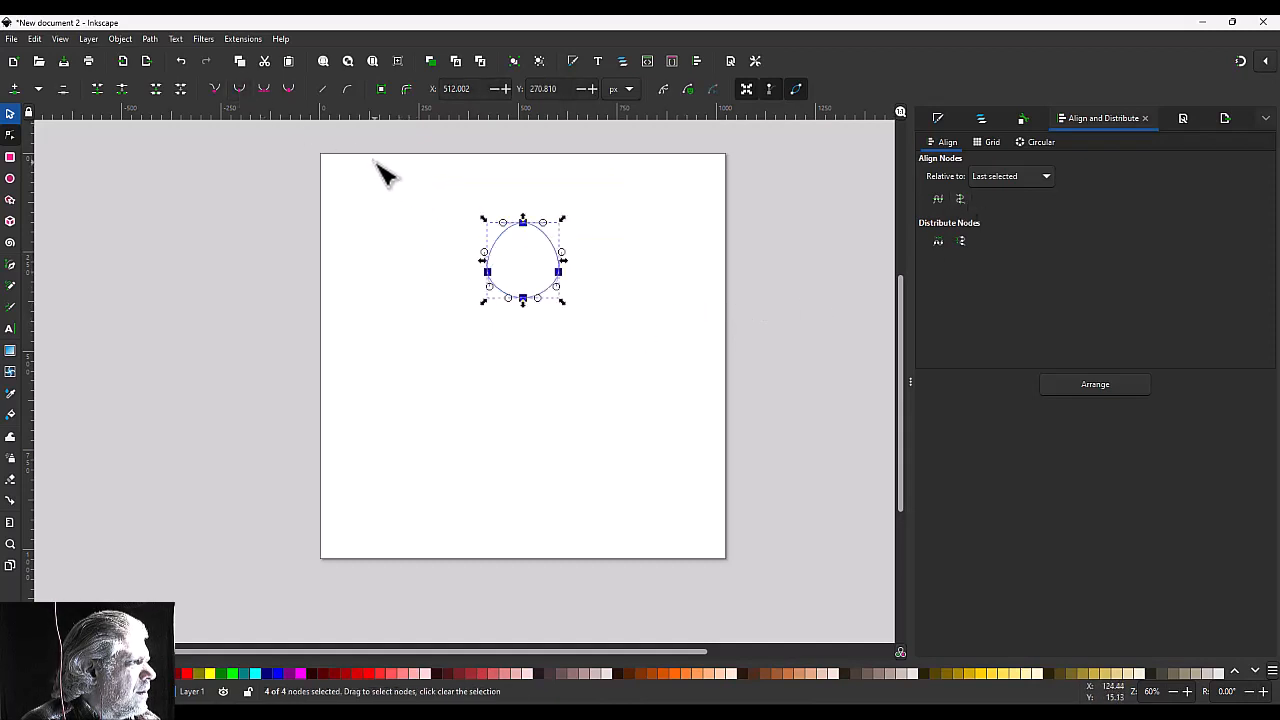
# Step: Lengthen both curve handles of the top node horizontally to broaden the shape's upper part
pyautogui.scroll(2, 583, 283)
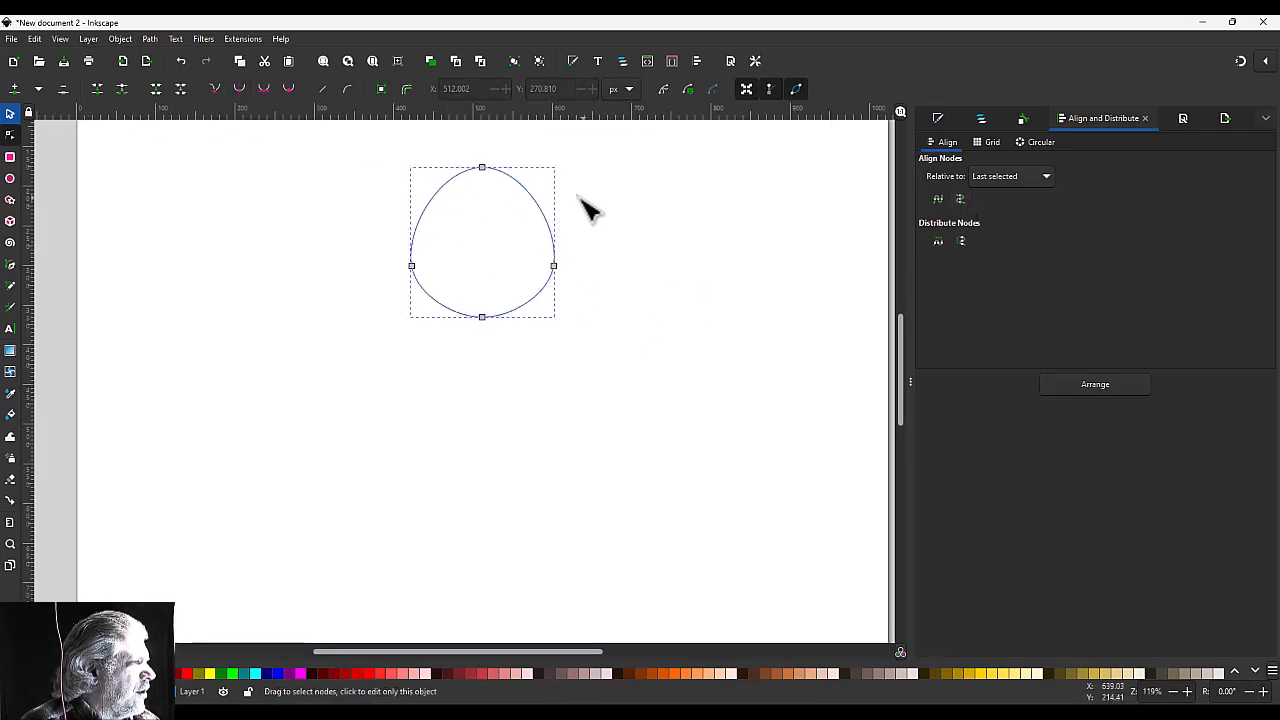
pyautogui.moveTo(610, 196); pyautogui.dragTo(405, 136)
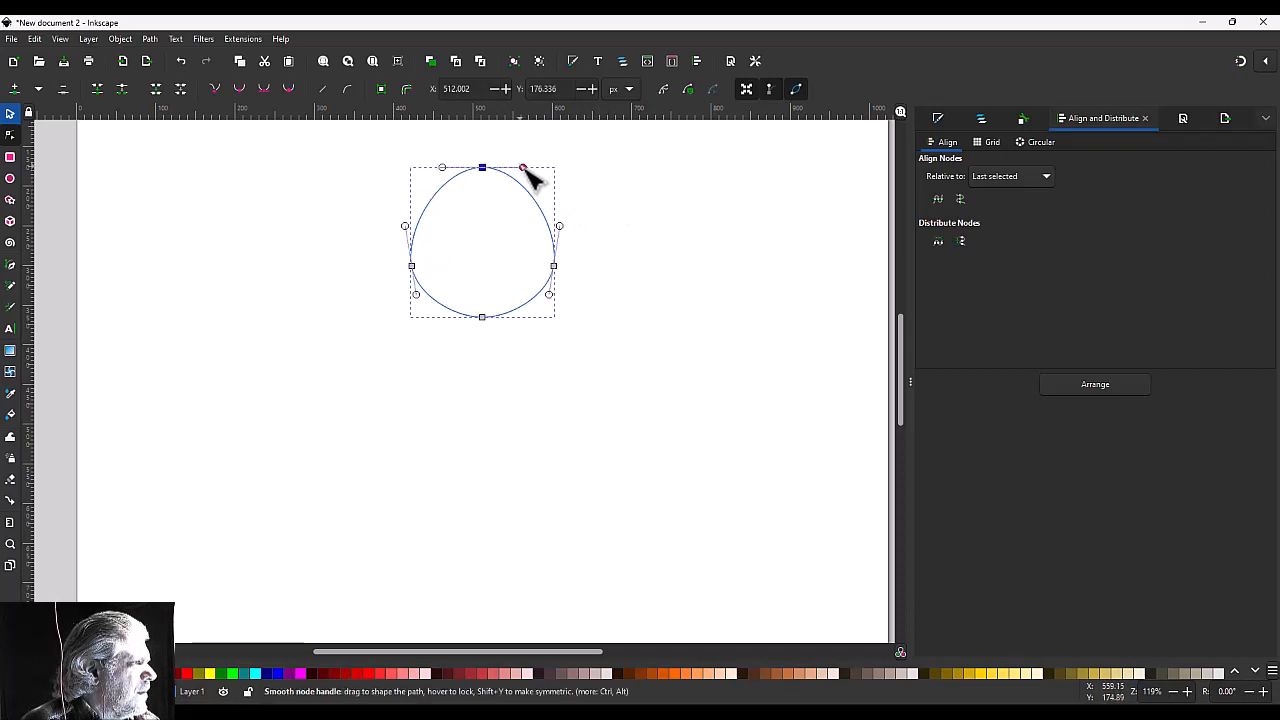
pyautogui.moveTo(520, 166); pyautogui.dragTo(543, 167)
pyautogui.moveTo(444, 167); pyautogui.dragTo(425, 167)
pyautogui.click(501, 333)
# Step: Set the rounded shape's stroke width to 2 mm and lighten its stroke colour to dark grey
pyautogui.scroll(3, 505, 325)
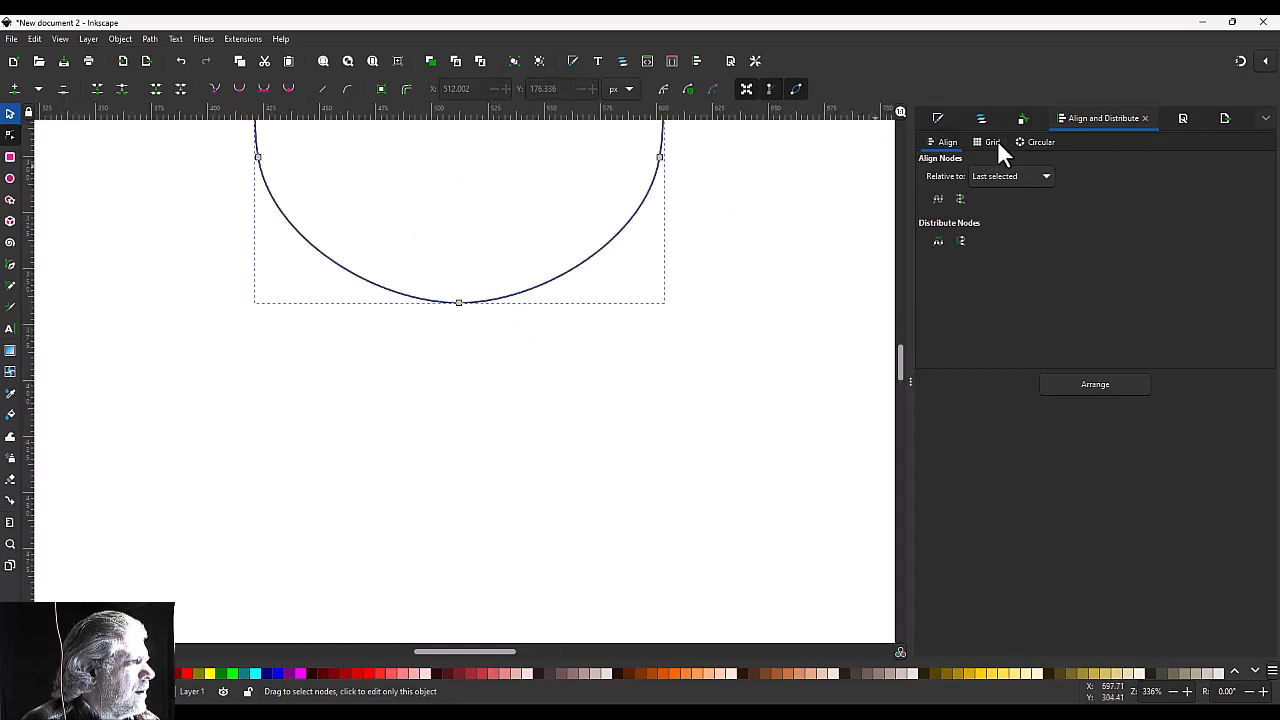
pyautogui.hotkey('ctrl', 'shift', 'f')
pyautogui.click(1066, 142)
pyautogui.moveTo(985, 167); pyautogui.dragTo(944, 167)
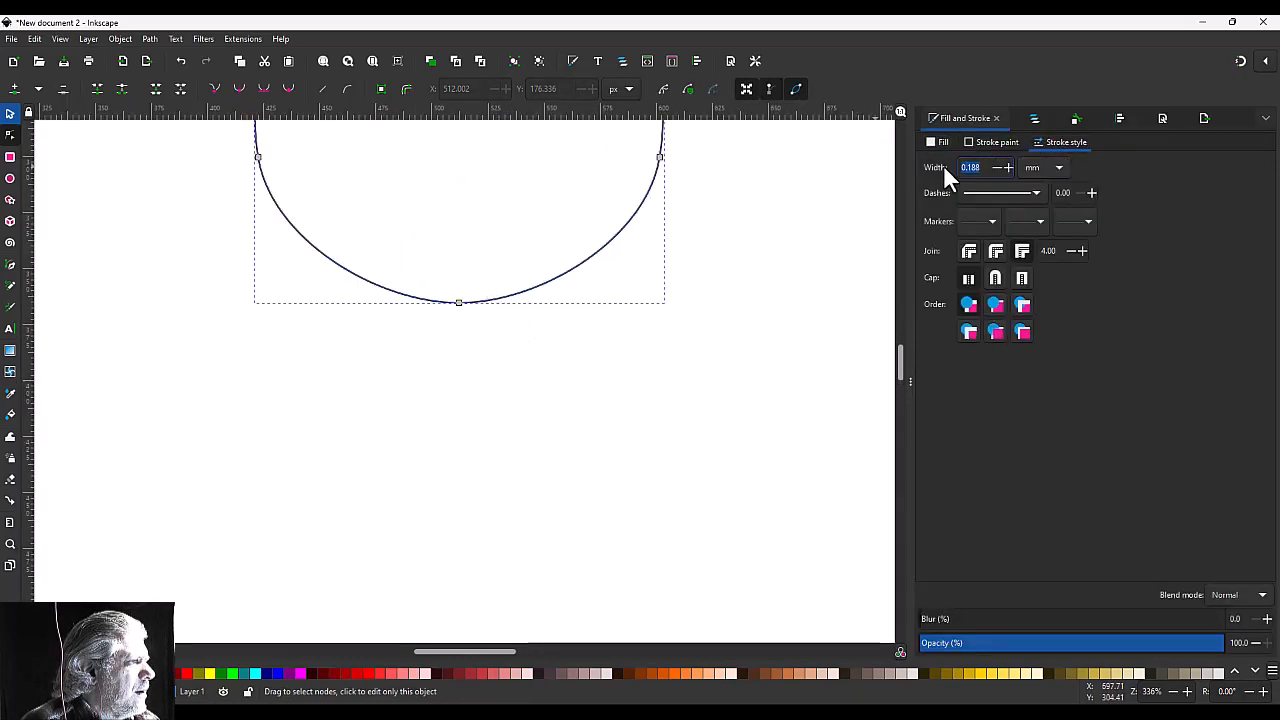
pyautogui.write('2')
pyautogui.press('Return')
pyautogui.click(995, 145)
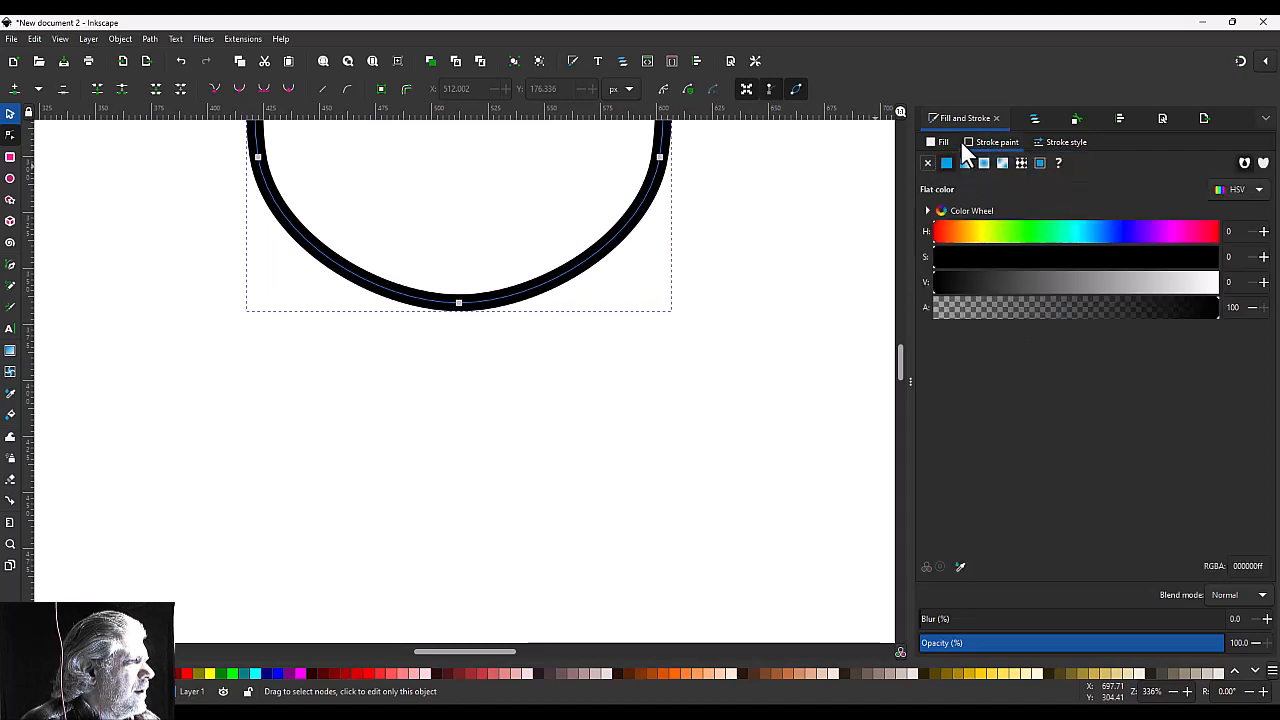
pyautogui.moveTo(944, 290)
pyautogui.mouseDown()
pyautogui.moveTo(1026, 285)
pyautogui.moveTo(978, 285)
pyautogui.mouseUp()
# Step: Give the rounded shape a flat tan-orange fill with the colour d38d5f
pyautogui.click(946, 144)
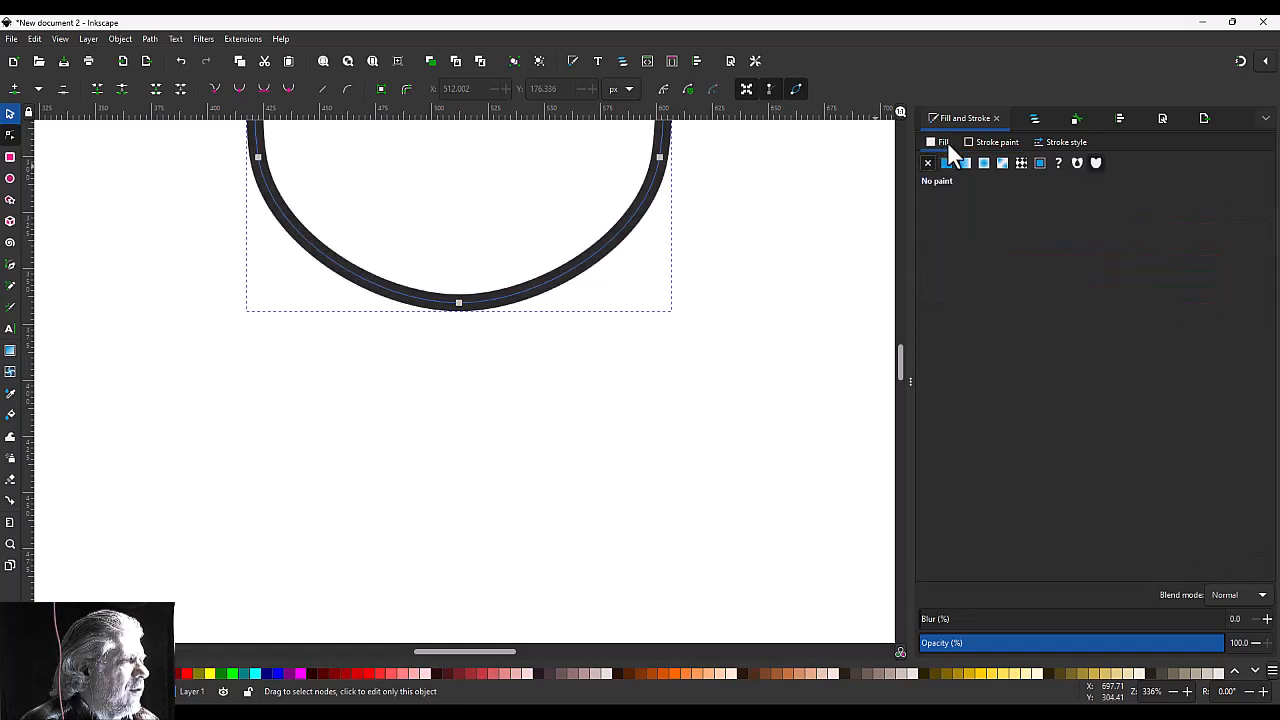
pyautogui.click(947, 164)
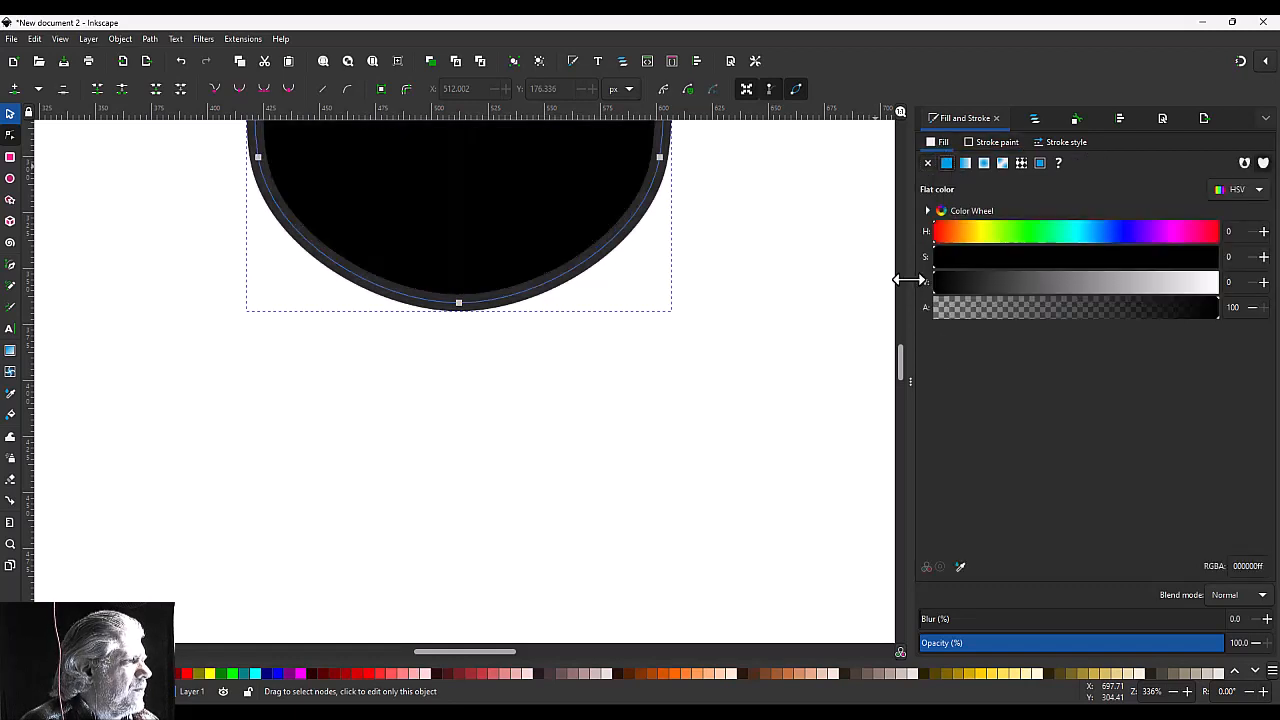
pyautogui.click(810, 673)
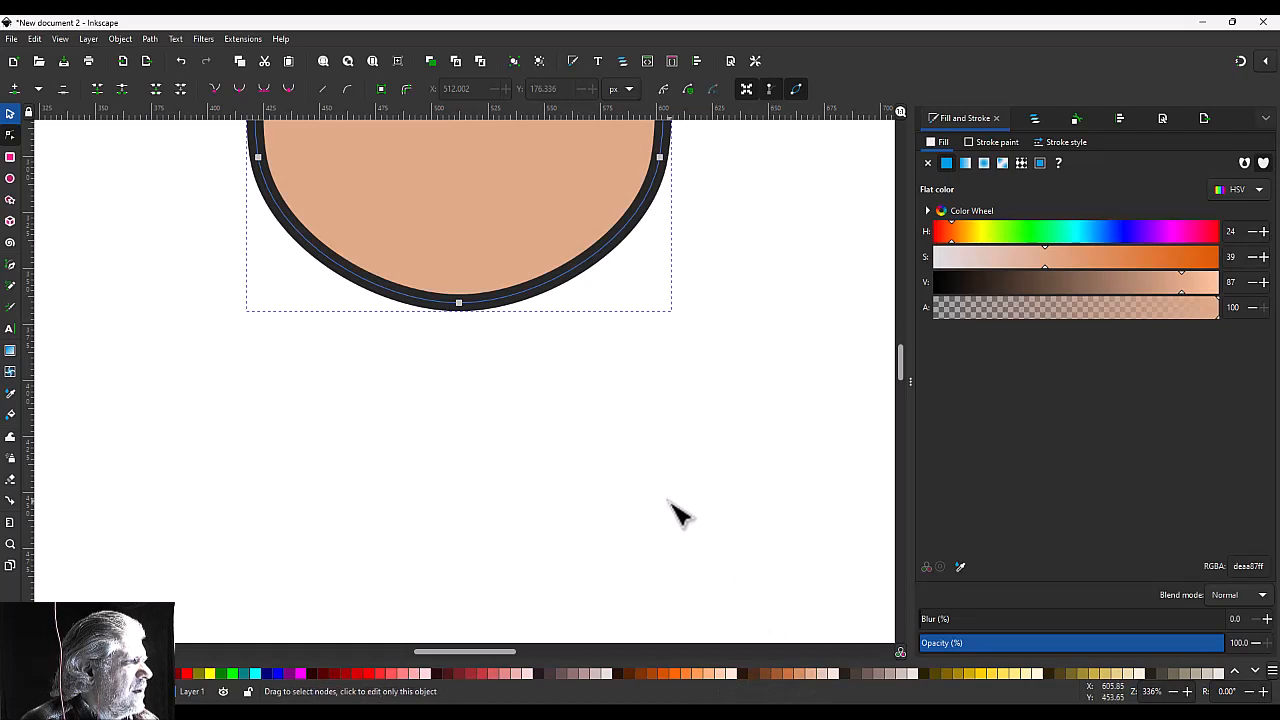
pyautogui.scroll(4, 700, 540)
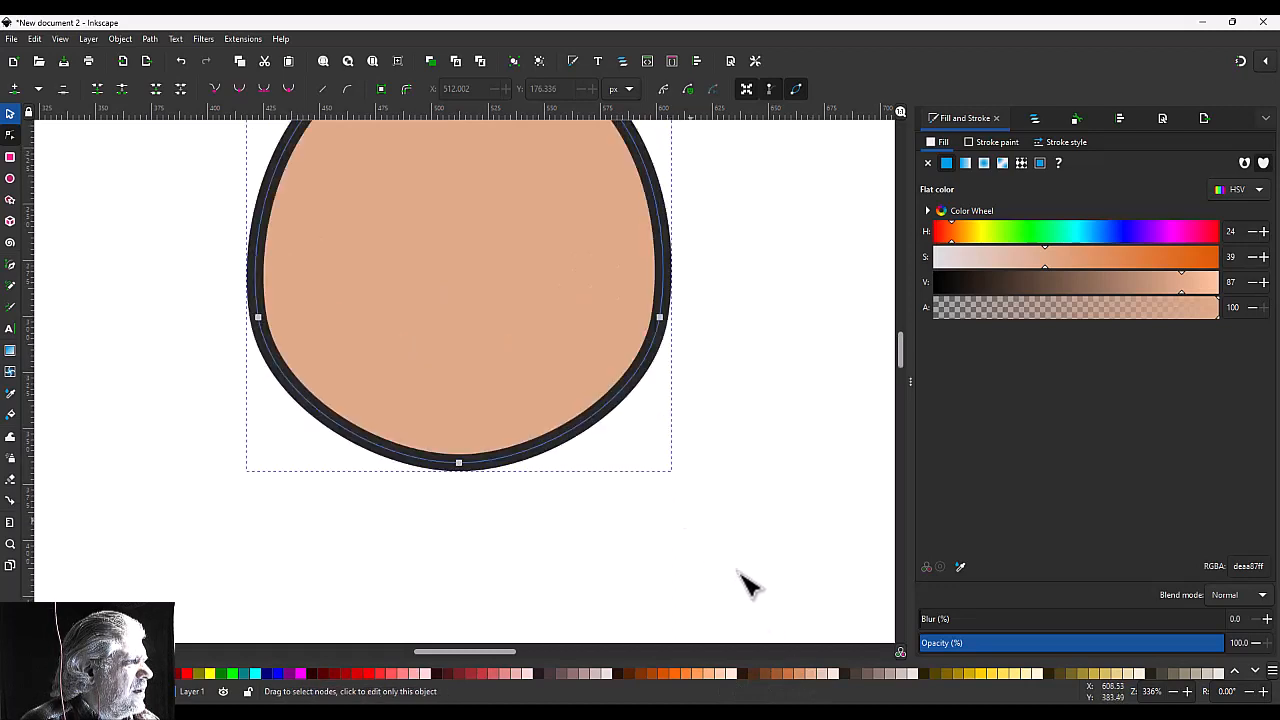
pyautogui.click(796, 672)
pyautogui.click(808, 672)
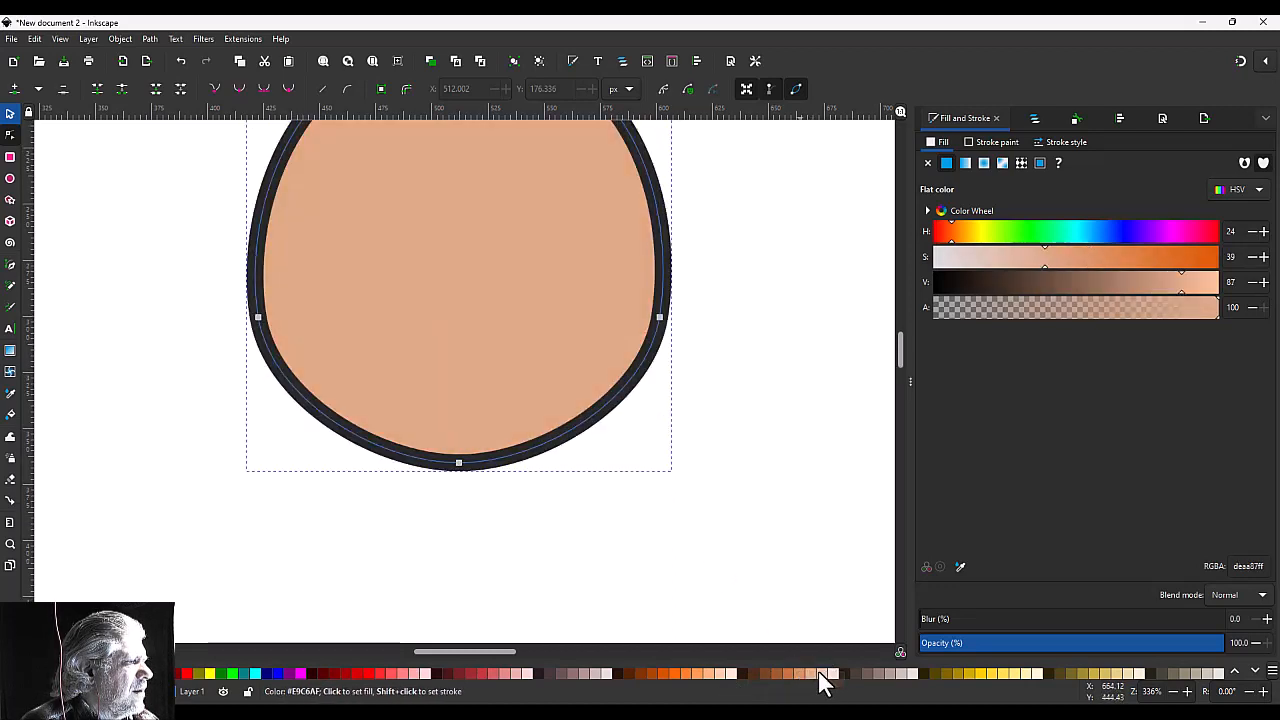
pyautogui.click(826, 676)
pyautogui.click(806, 675)
pyautogui.scroll(3, 612, 515)
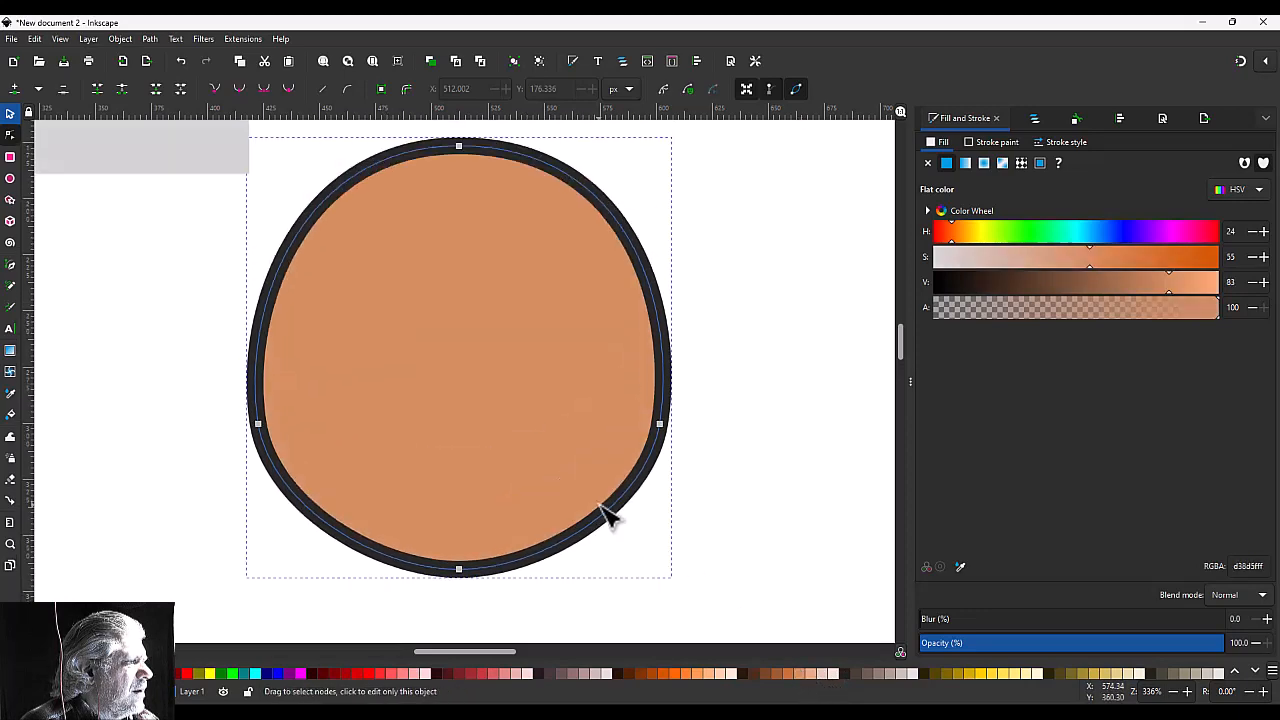
pyautogui.scroll(-2, 605, 525)
pyautogui.scroll(5, 535, 515)
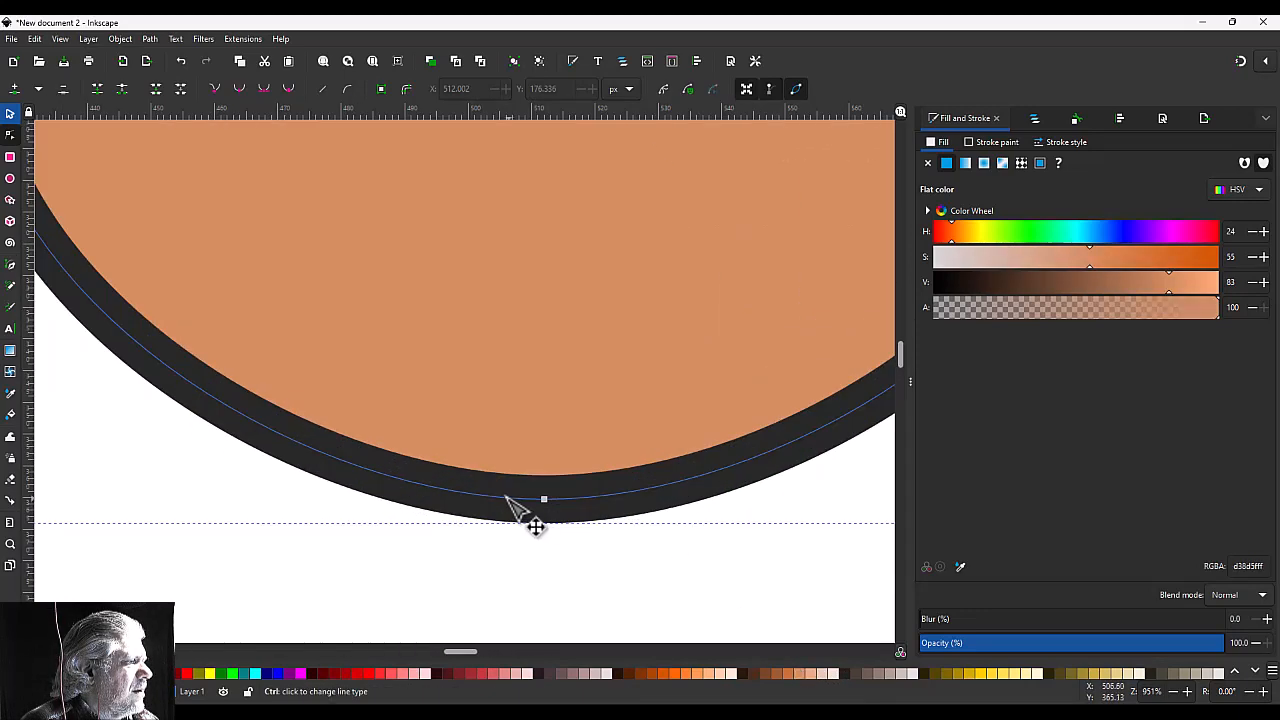
# Step: Insert one extra node on each side of the bottom node, close to it on the rounded outline
pyautogui.doubleClick(503, 498)
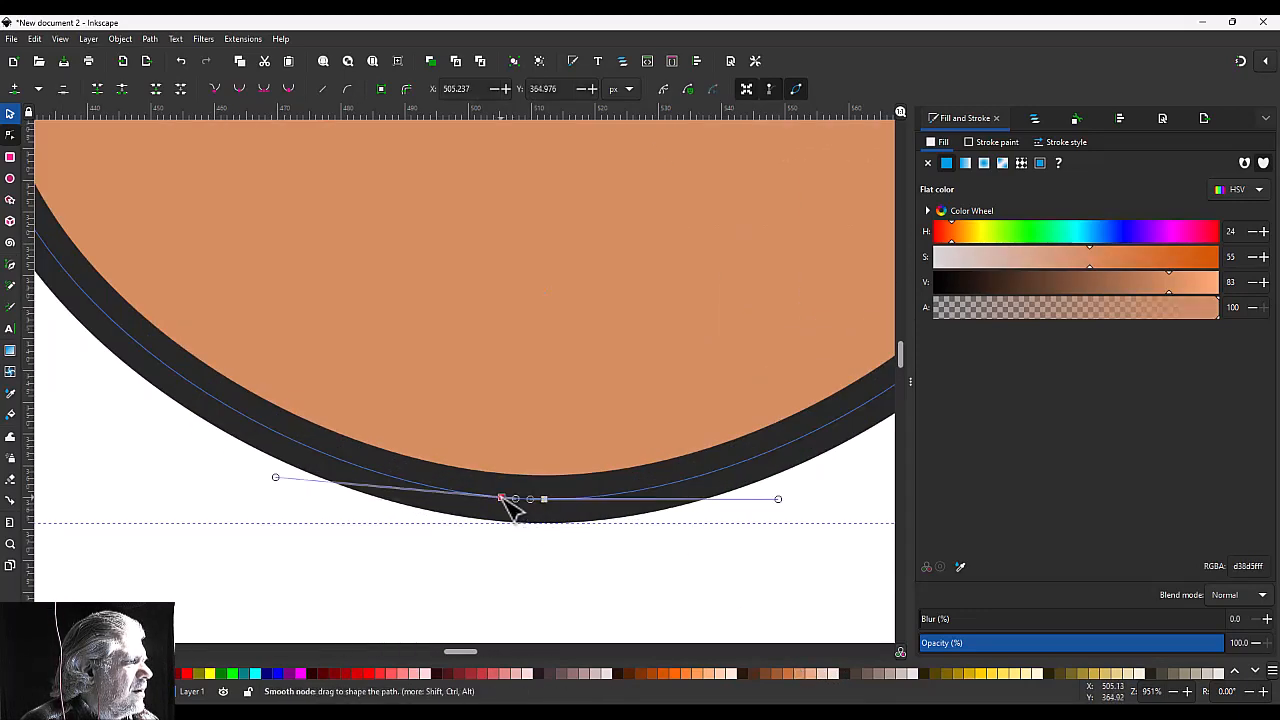
pyautogui.doubleClick(584, 498)
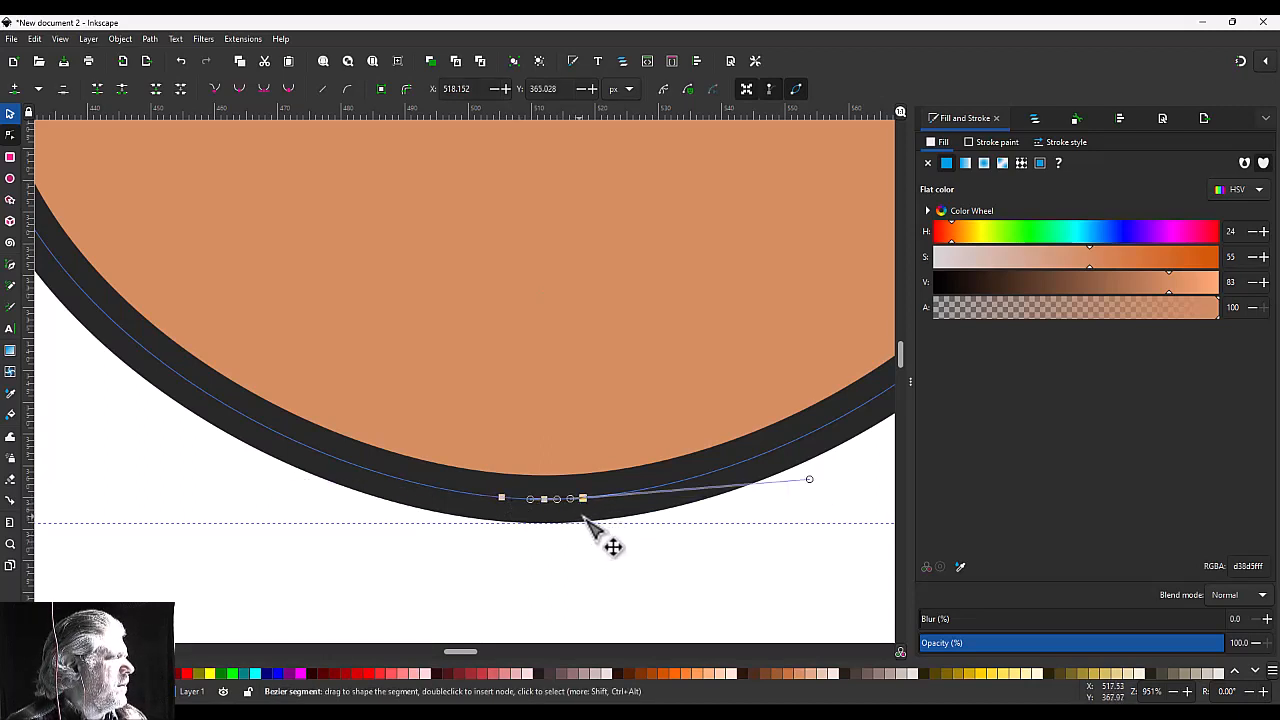
pyautogui.moveTo(548, 512); pyautogui.dragTo(537, 498)
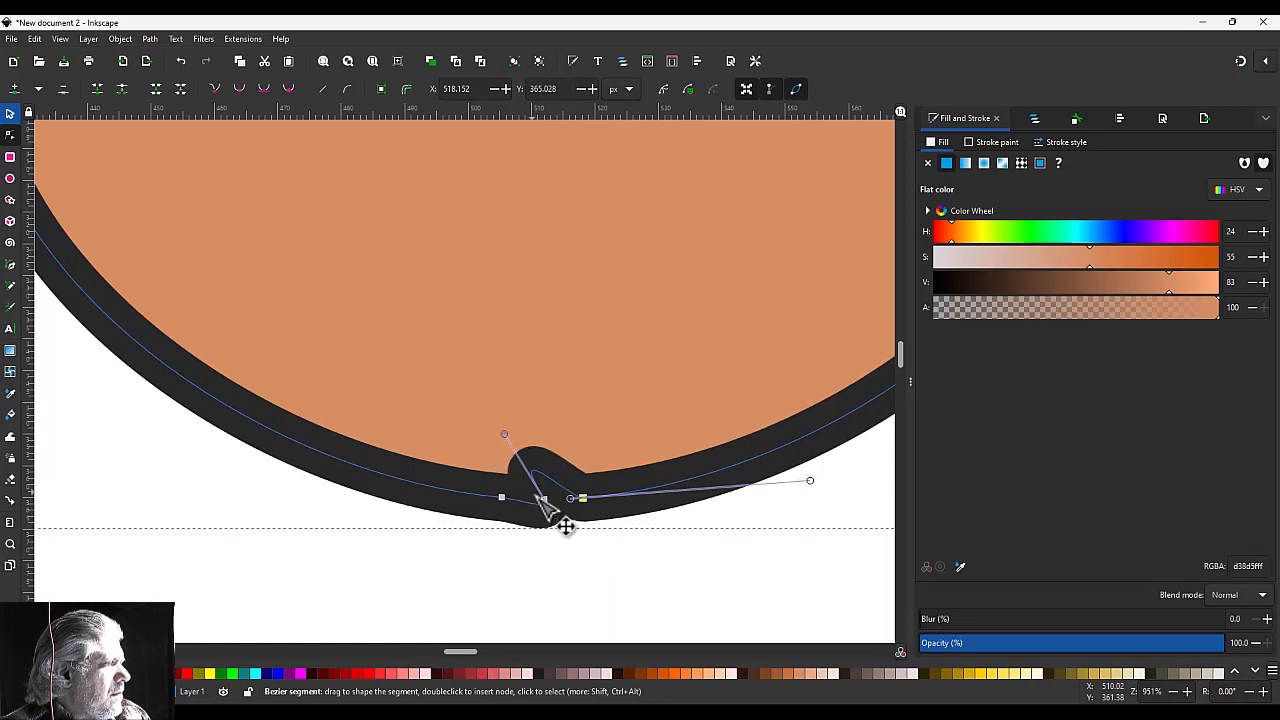
pyautogui.hotkey('ctrl', 'z')
pyautogui.moveTo(564, 548); pyautogui.dragTo(543, 486)
pyautogui.hotkey('ctrl', 'z')
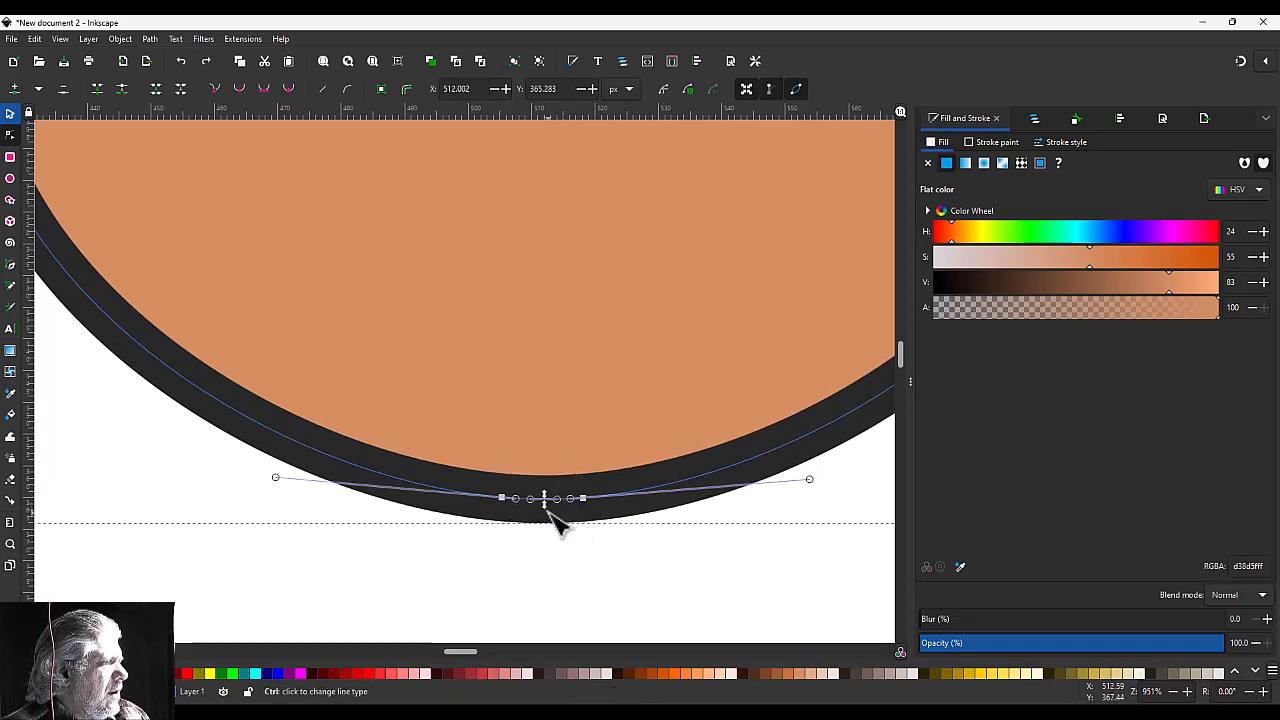
pyautogui.scroll(3, 550, 515)
pyautogui.moveTo(565, 522); pyautogui.dragTo(520, 450)
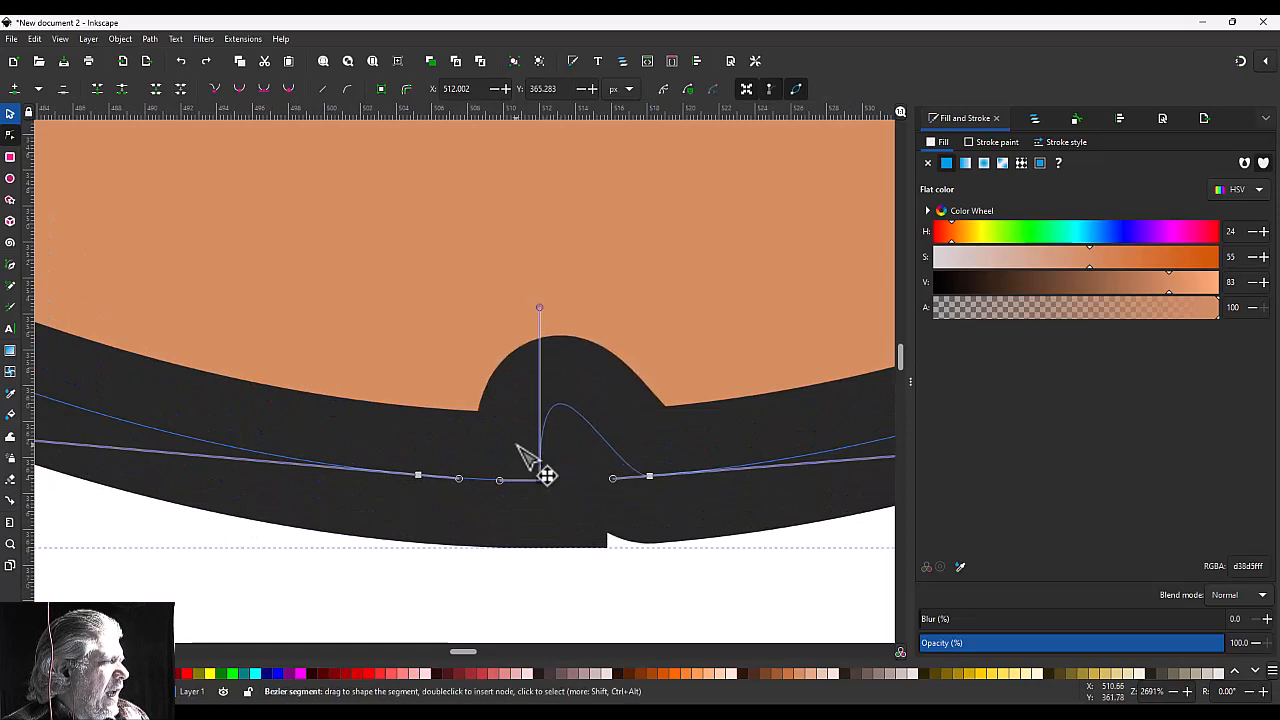
pyautogui.hotkey('ctrl', 'z')
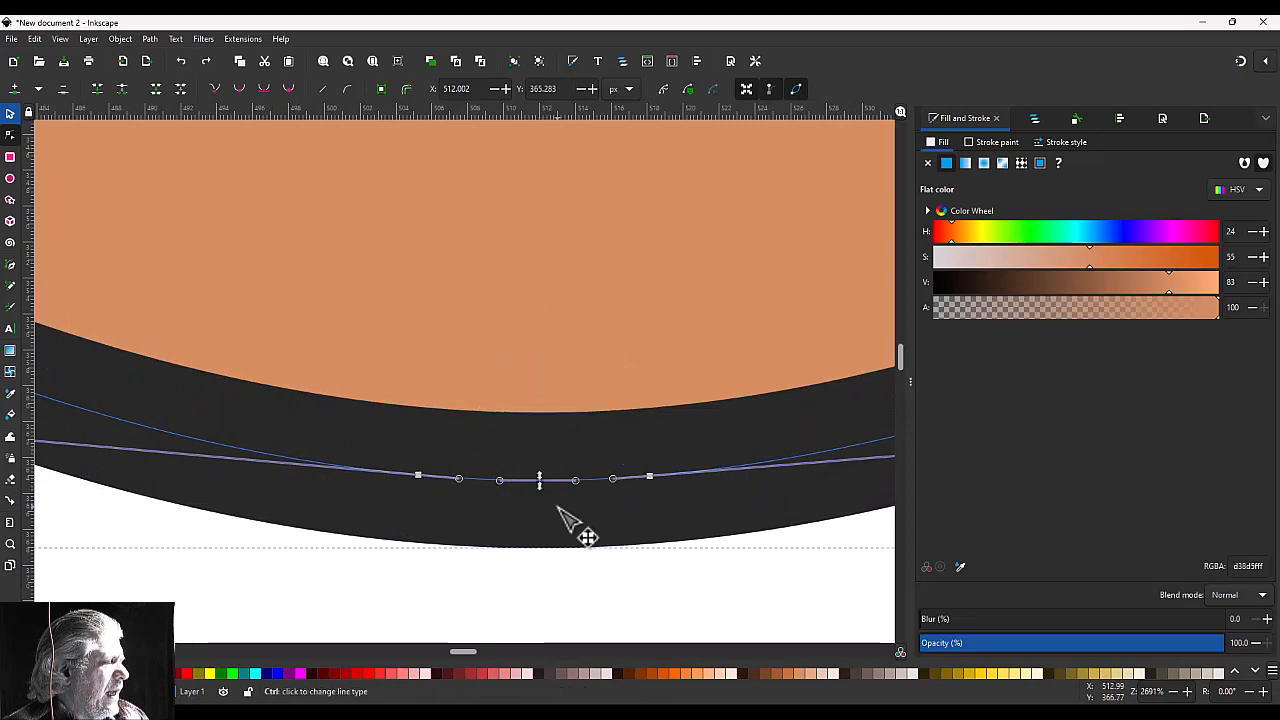
pyautogui.click(540, 481)
pyautogui.moveTo(545, 488); pyautogui.dragTo(583, 515)
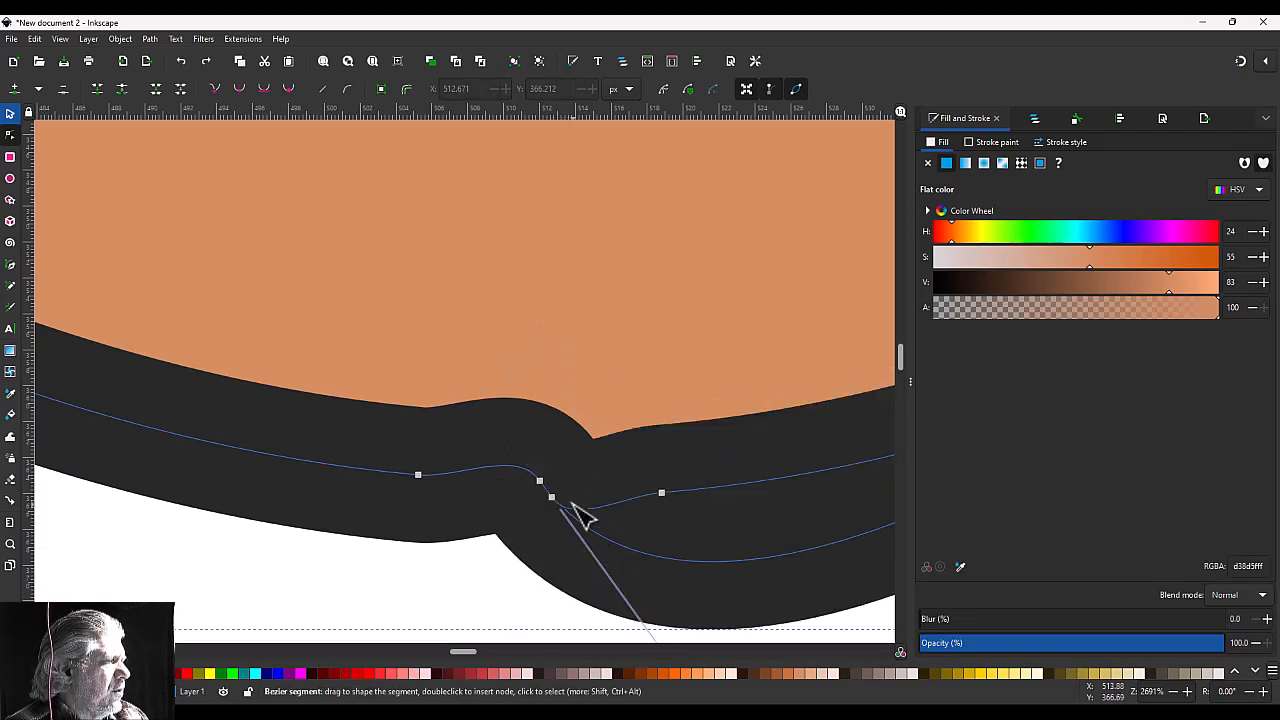
pyautogui.hotkey('ctrl', 'z')
# Step: Raise the bottom node to about Y 363.6 px to form a small chin notch, and adjust both its curve handles horizontally
pyautogui.click(540, 482)
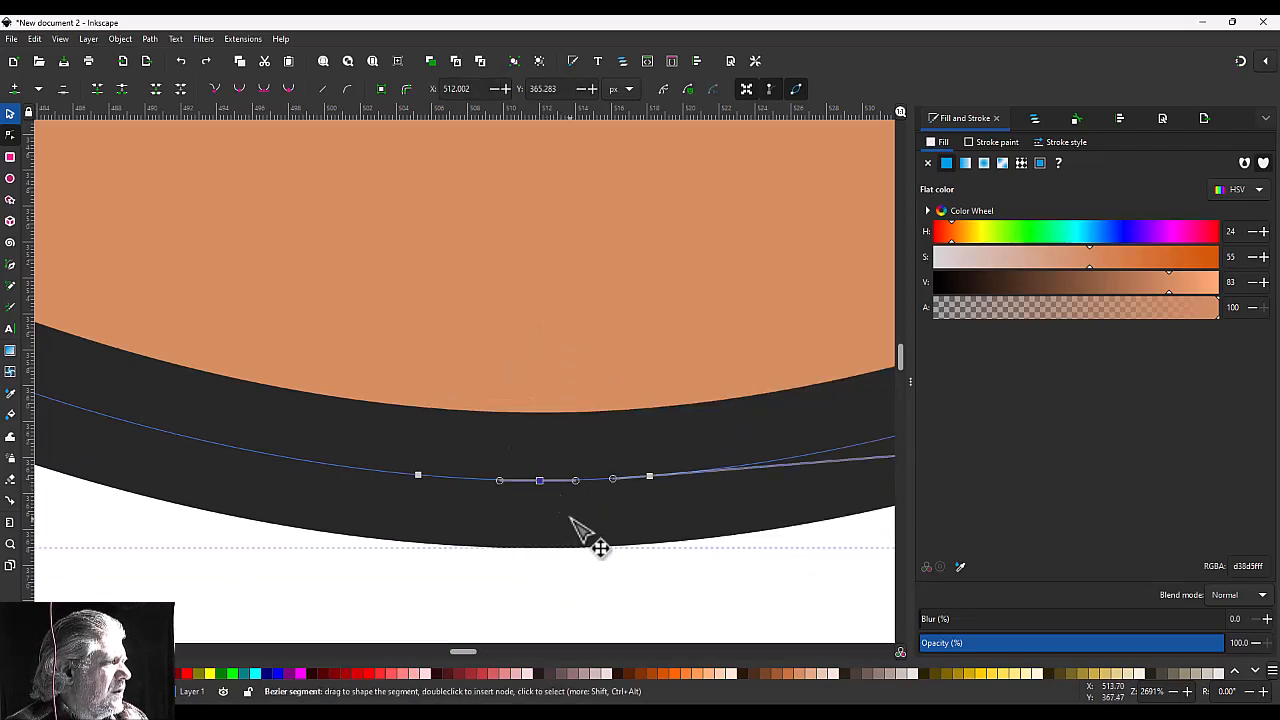
pyautogui.moveTo(540, 482); pyautogui.dragTo(543, 452)
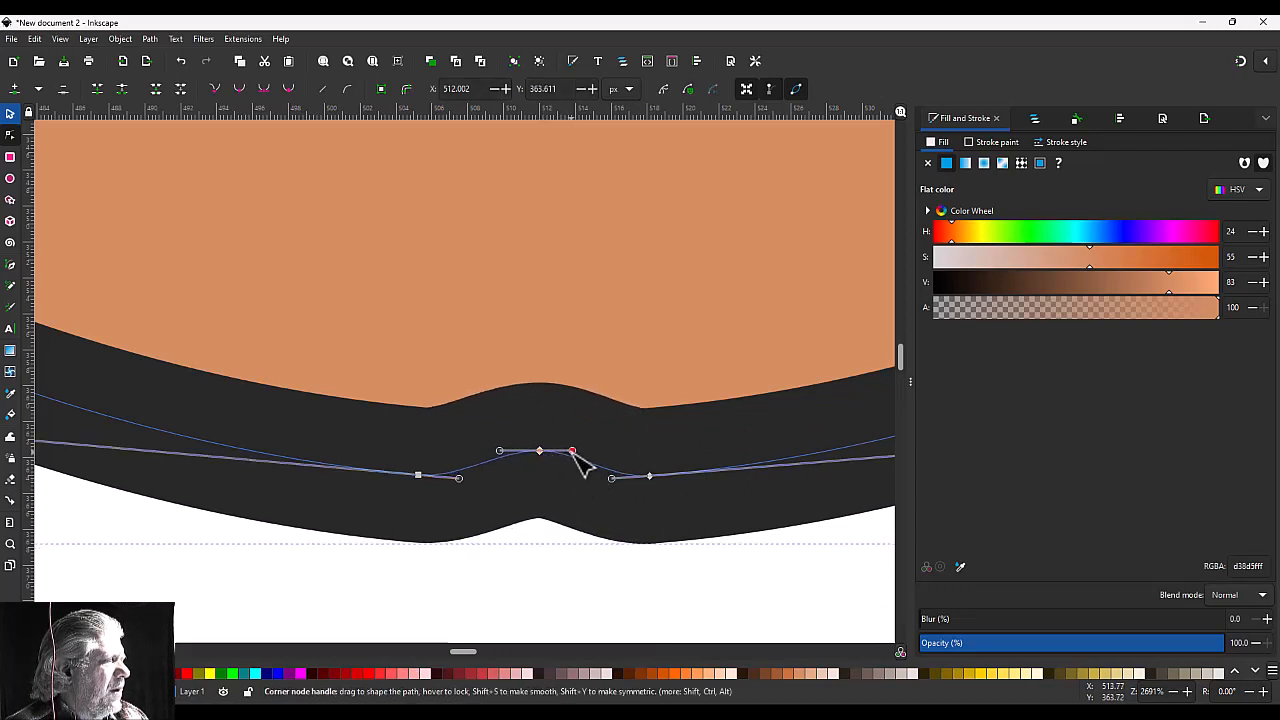
pyautogui.moveTo(577, 452); pyautogui.dragTo(587, 451)
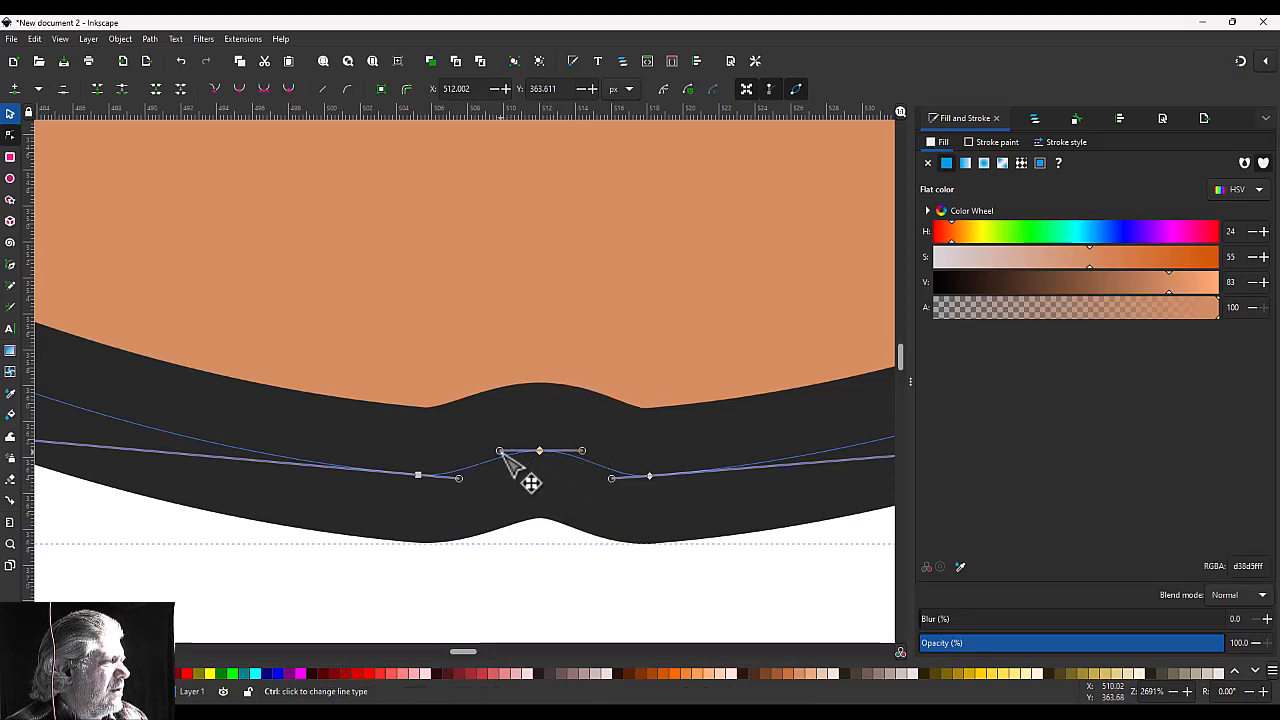
pyautogui.moveTo(499, 451); pyautogui.dragTo(491, 452)
pyautogui.scroll(-8, 569, 491)
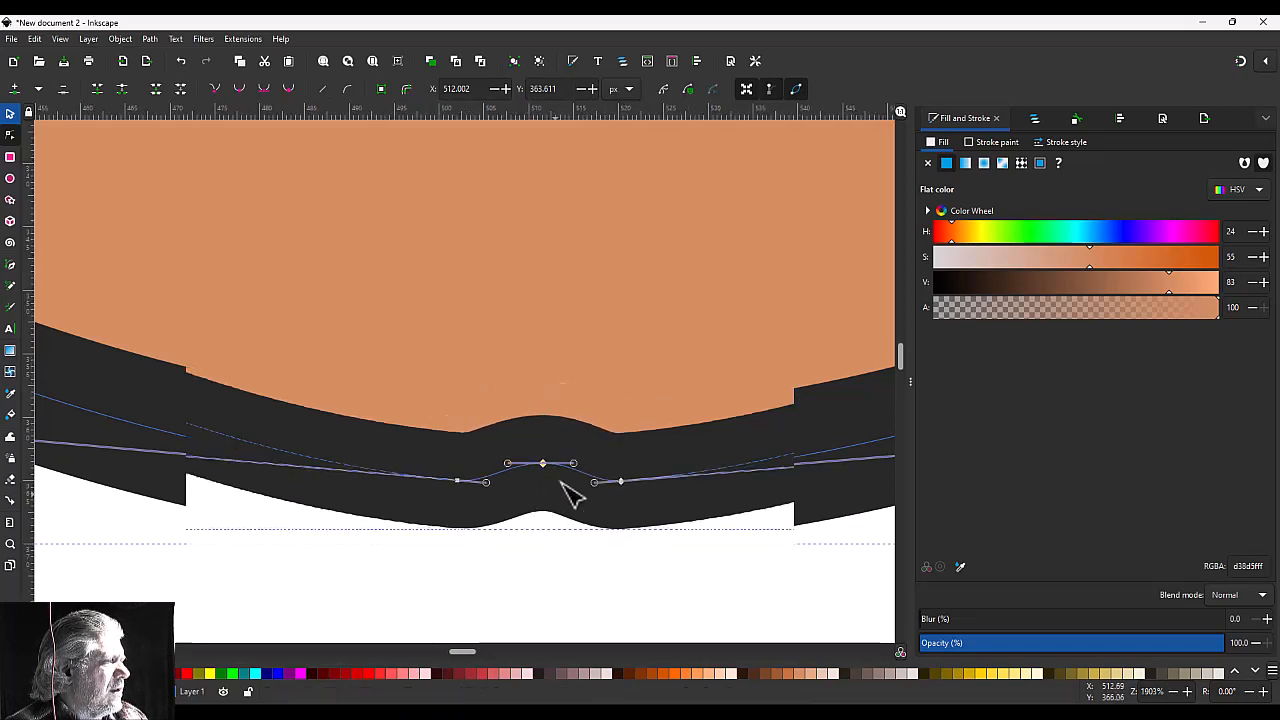
pyautogui.scroll(1, 588, 408)
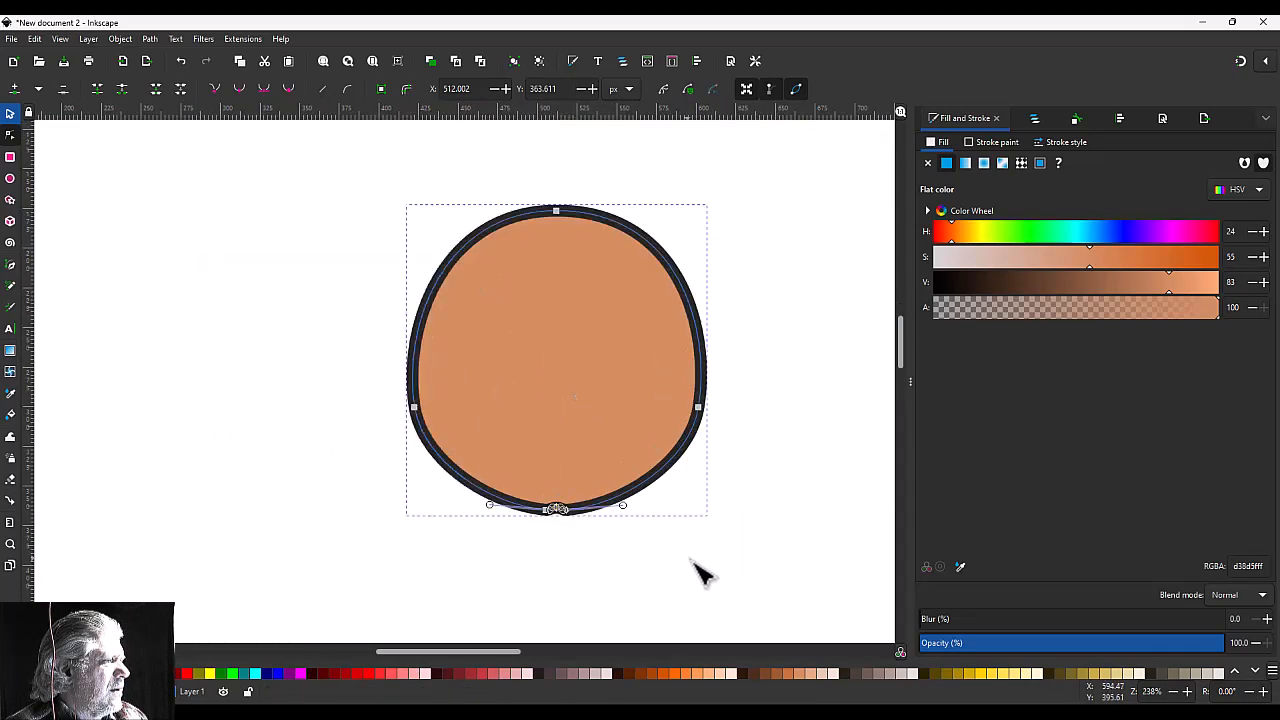
# Step: Change the rounded shape's fill to the light peach colour ffccaa
pyautogui.click(819, 675)
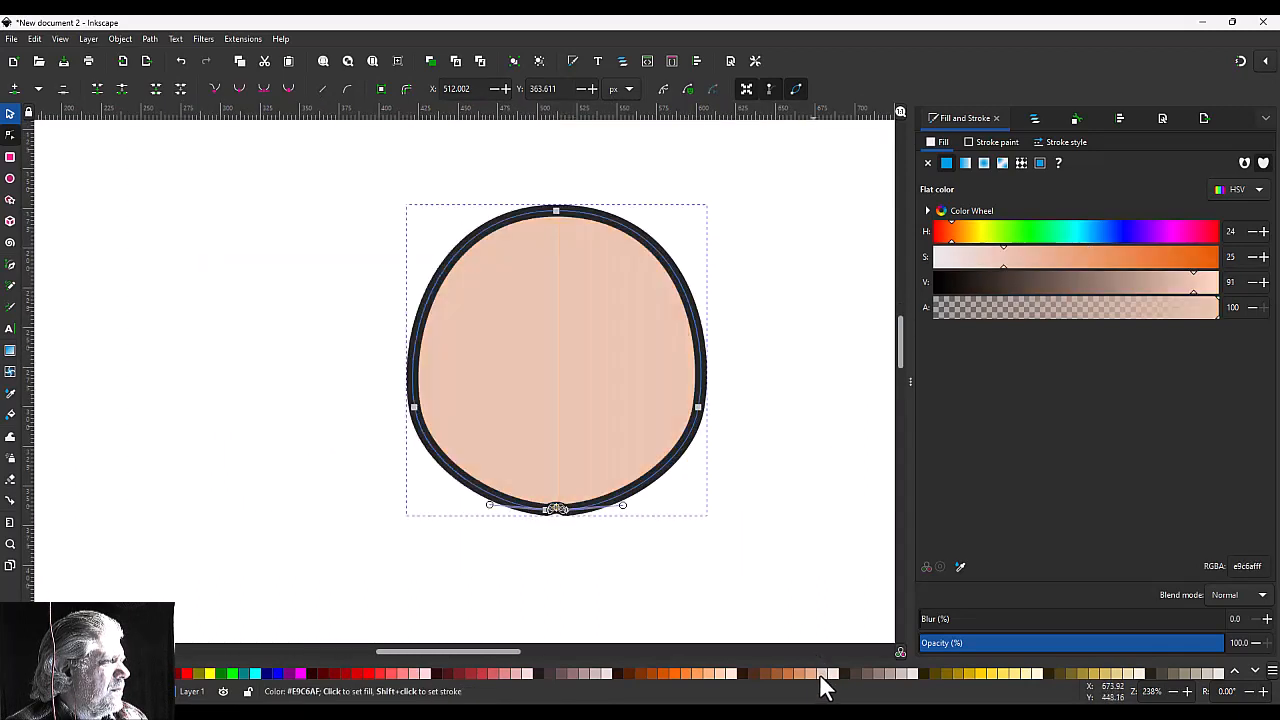
pyautogui.click(718, 680)
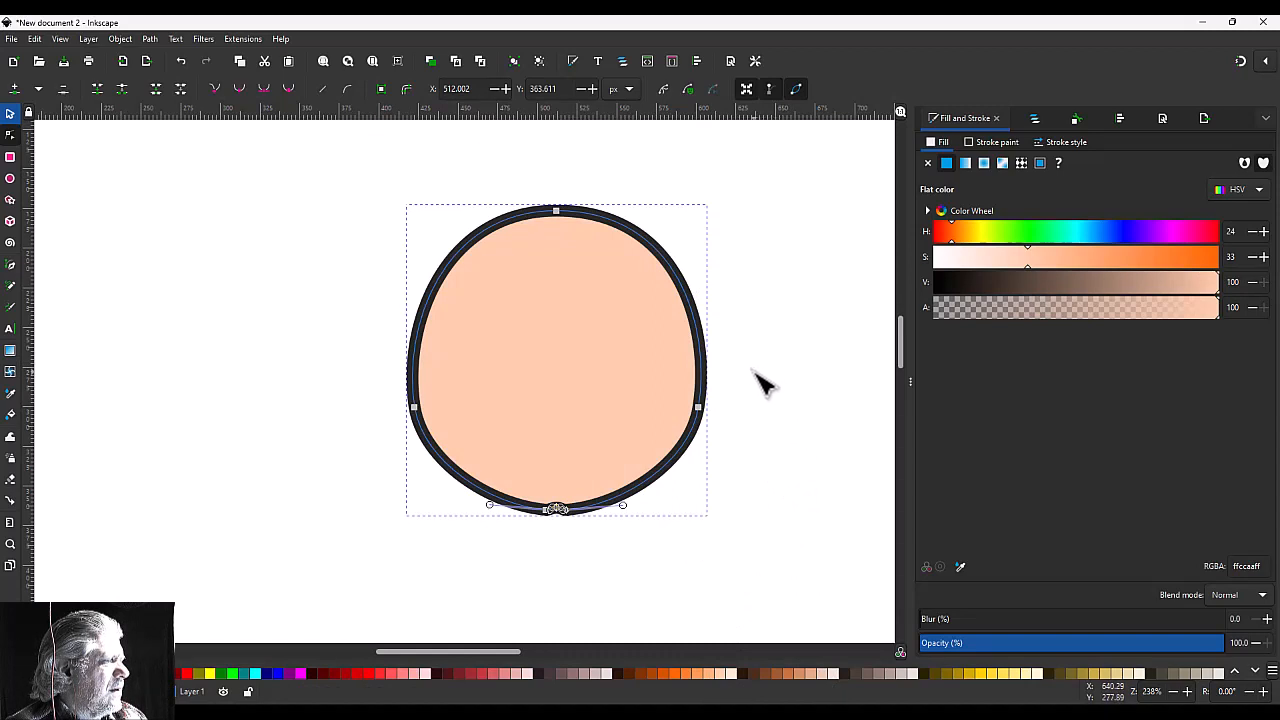
# Step: Rename the rounded shape's path in Layer 1 as "head"
pyautogui.press('b')
pyautogui.click(1032, 120)
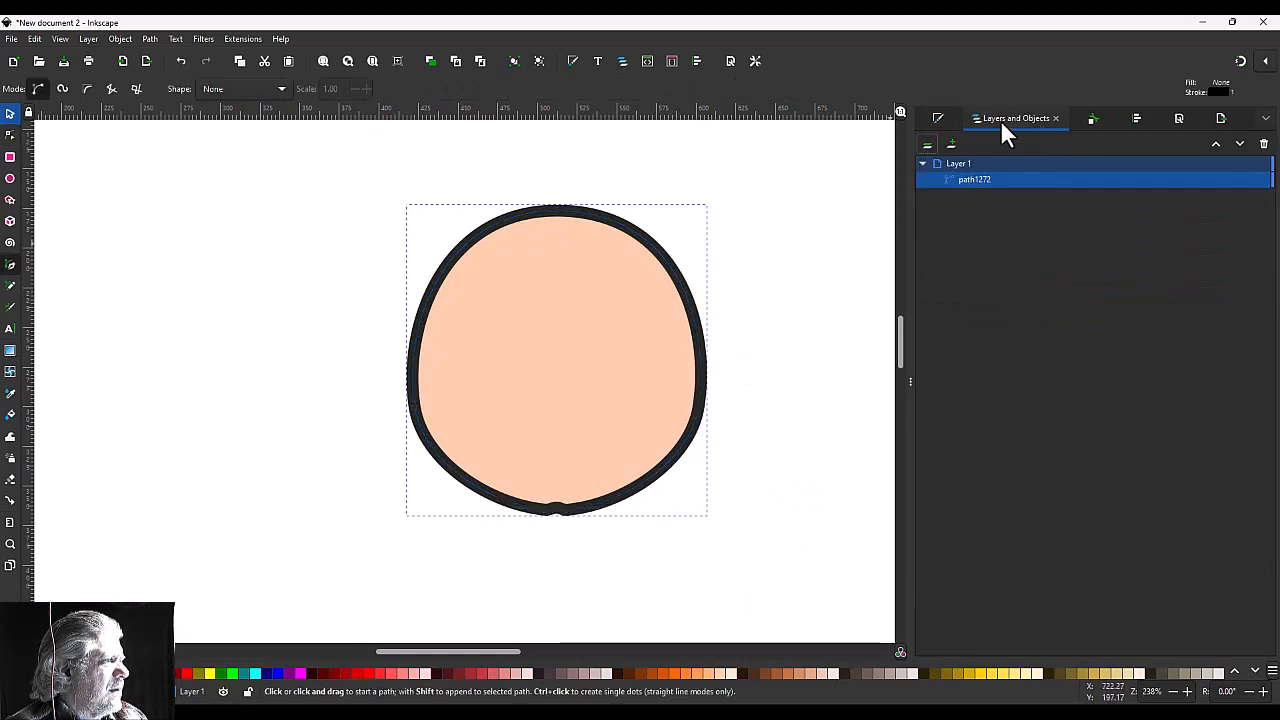
pyautogui.click(940, 118)
pyautogui.click(1032, 124)
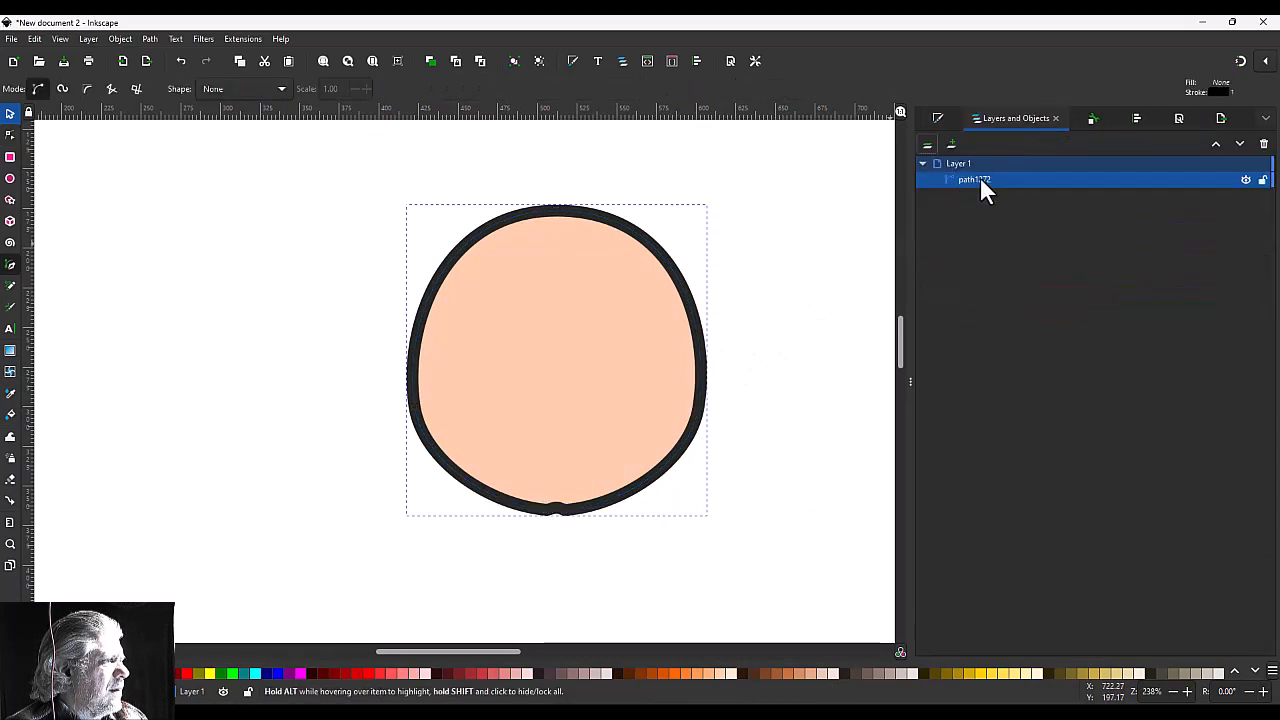
pyautogui.doubleClick(987, 180)
pyautogui.write('head')
pyautogui.press('Return')
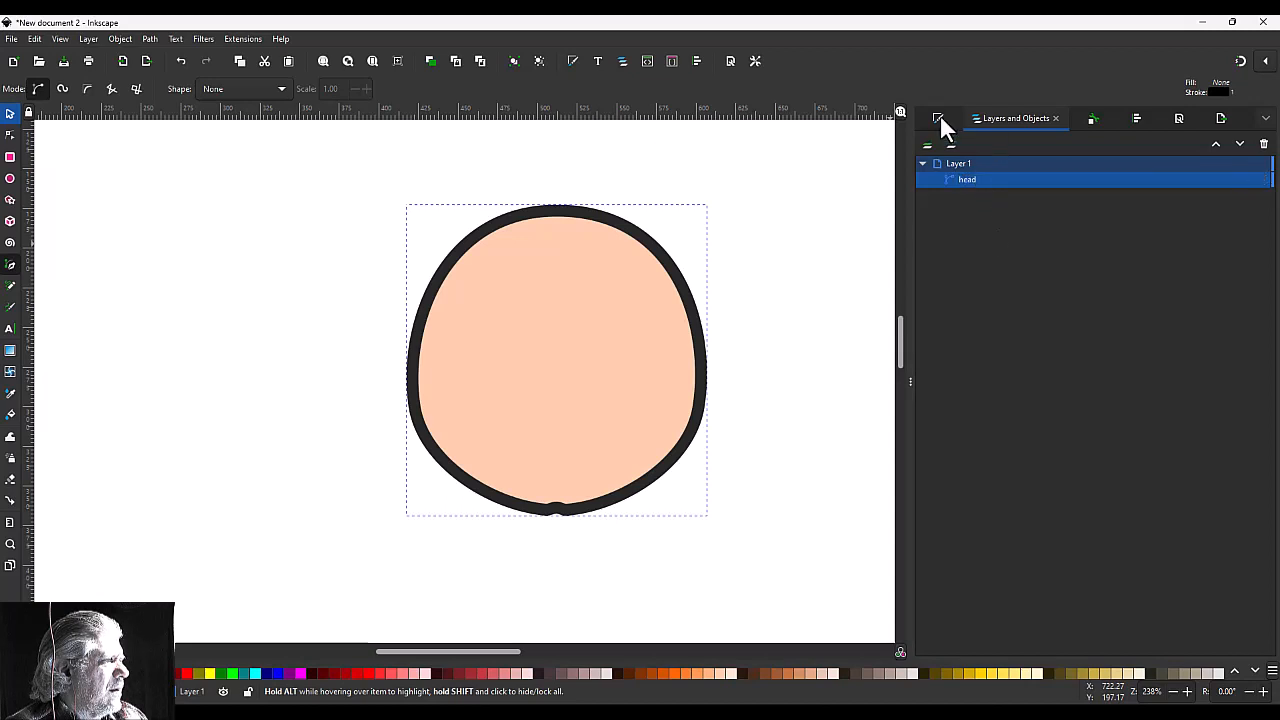
# Step: Draw a four-node ear outline about 24 × 39 px against the head's right edge with the Pen tool
pyautogui.click(938, 118)
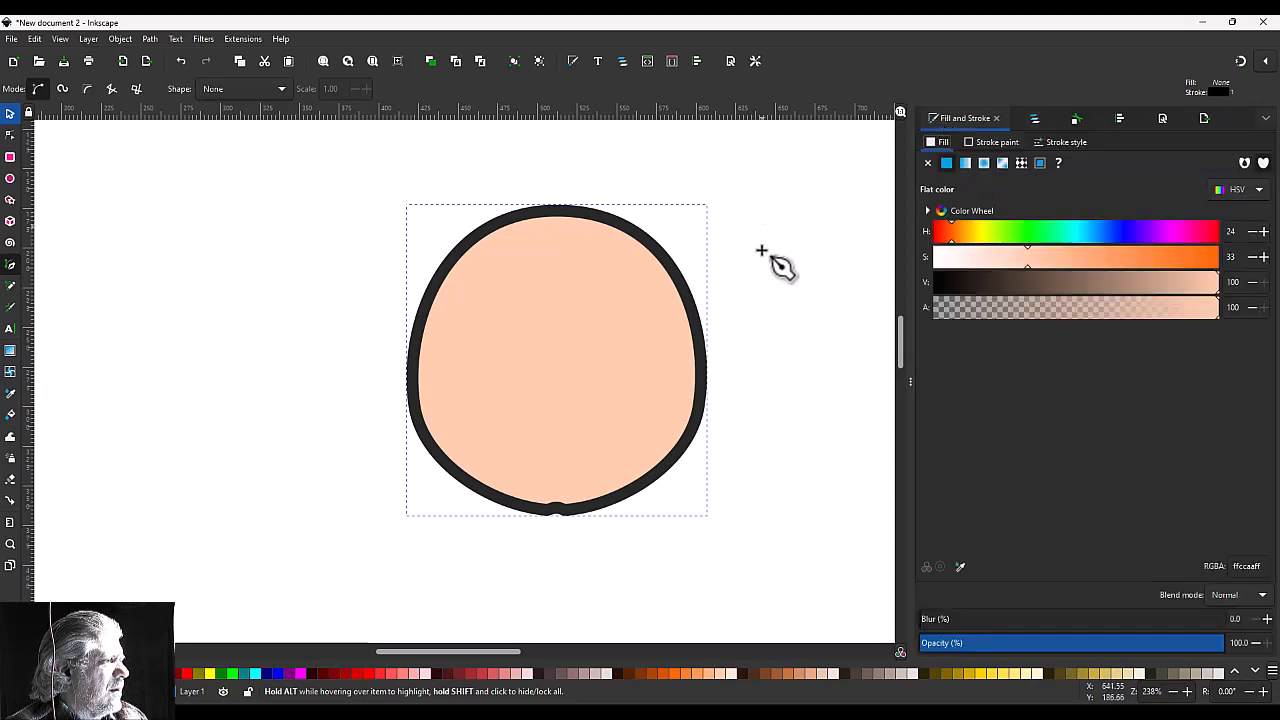
pyautogui.click(703, 381)
pyautogui.click(733, 323)
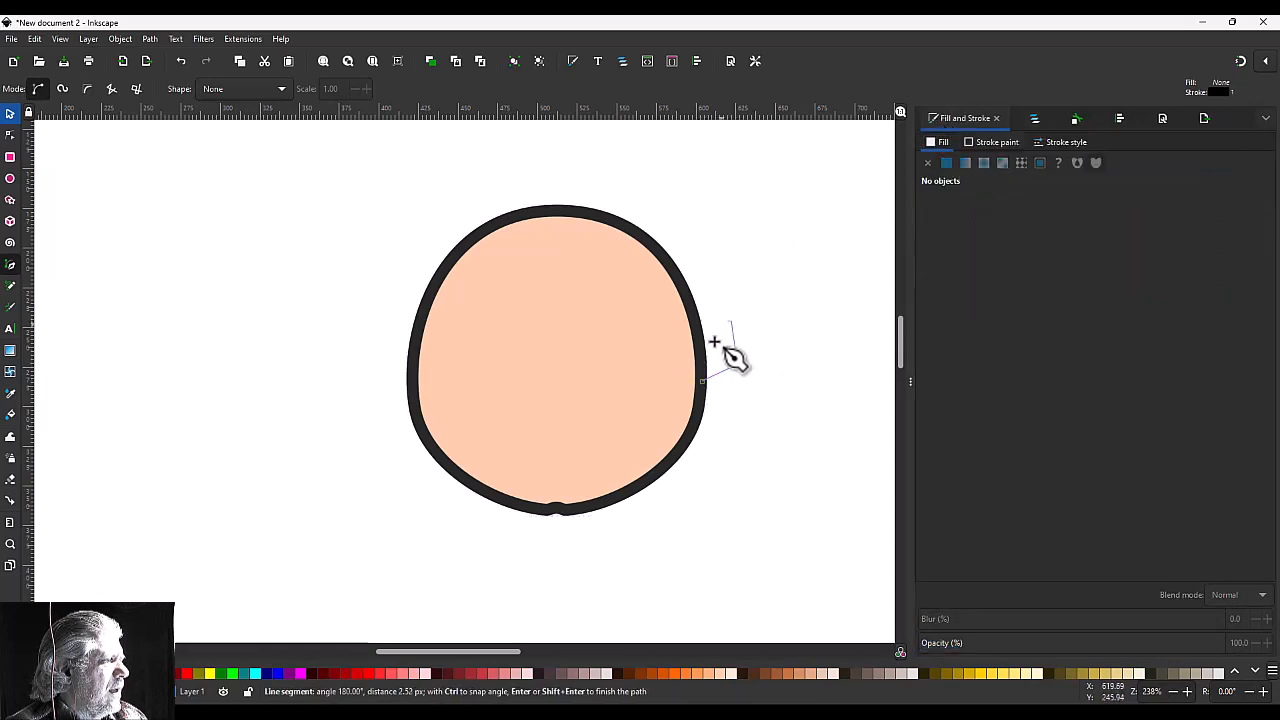
pyautogui.doubleClick(702, 357)
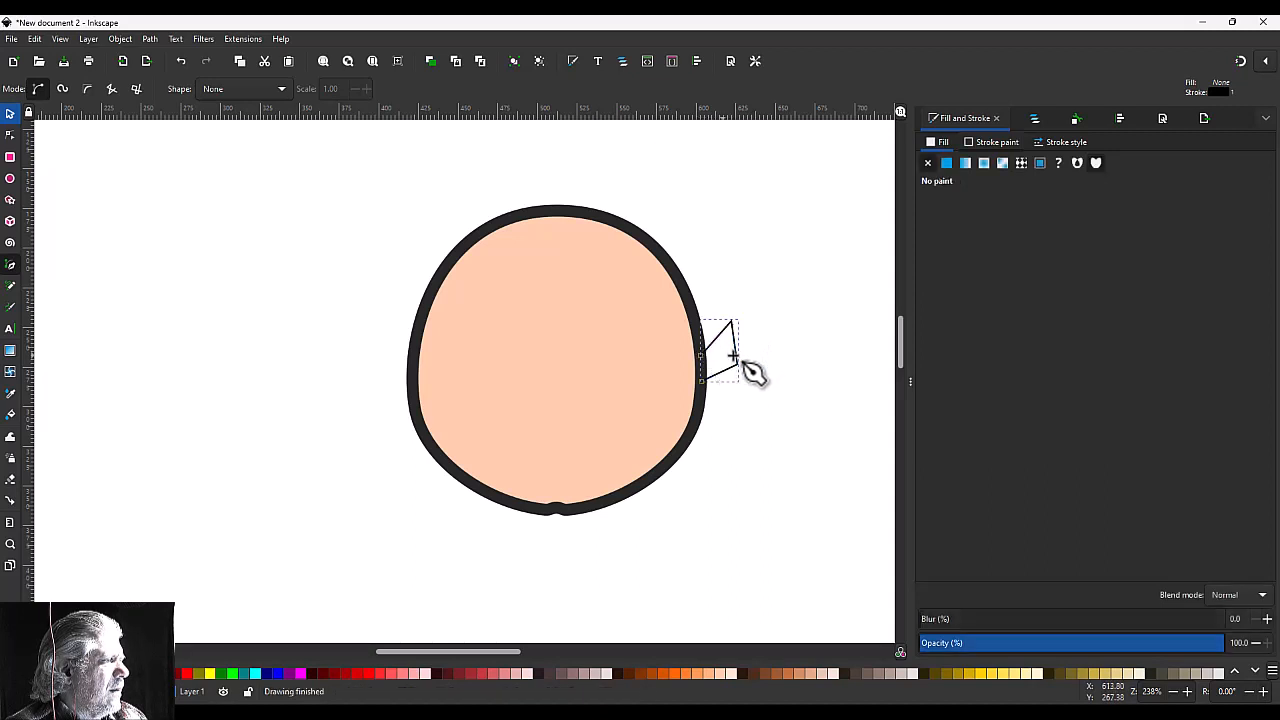
# Step: Thicken the ear's stroke to match the head's outline and give the ear the flat peach fill ffccaa
pyautogui.press('s')
pyautogui.click(1060, 142)
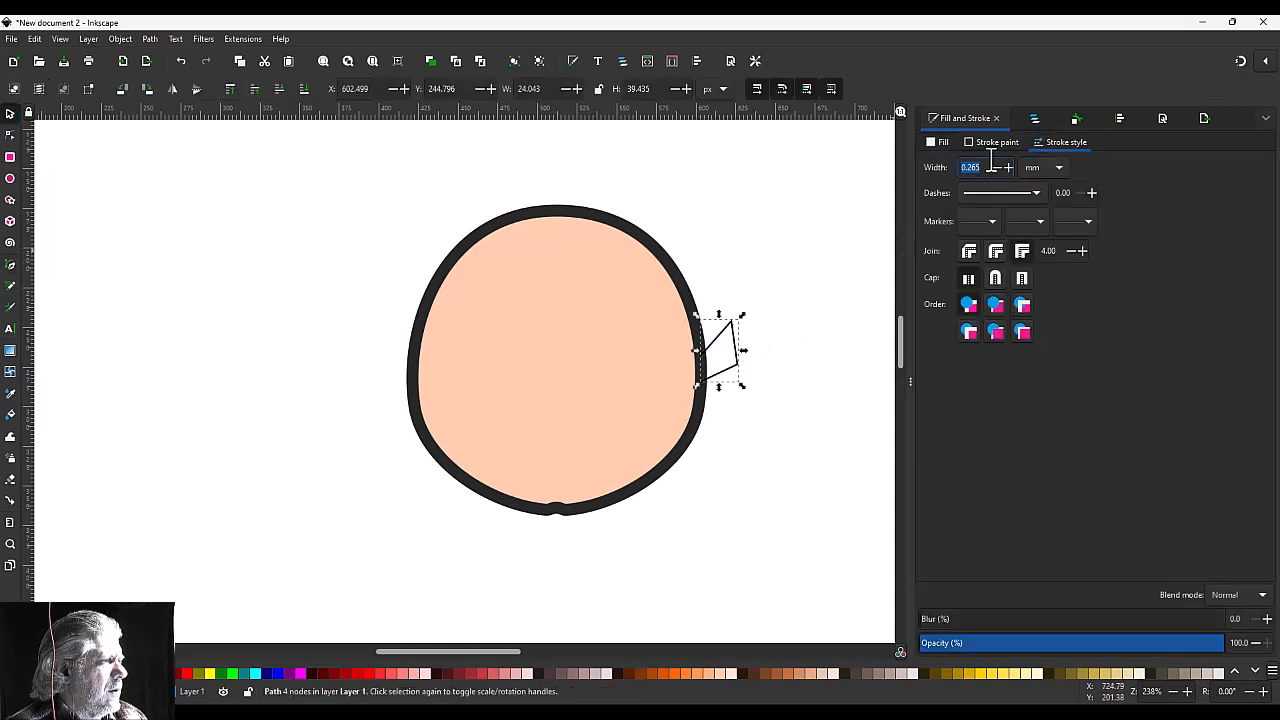
pyautogui.click(945, 145)
pyautogui.click(946, 164)
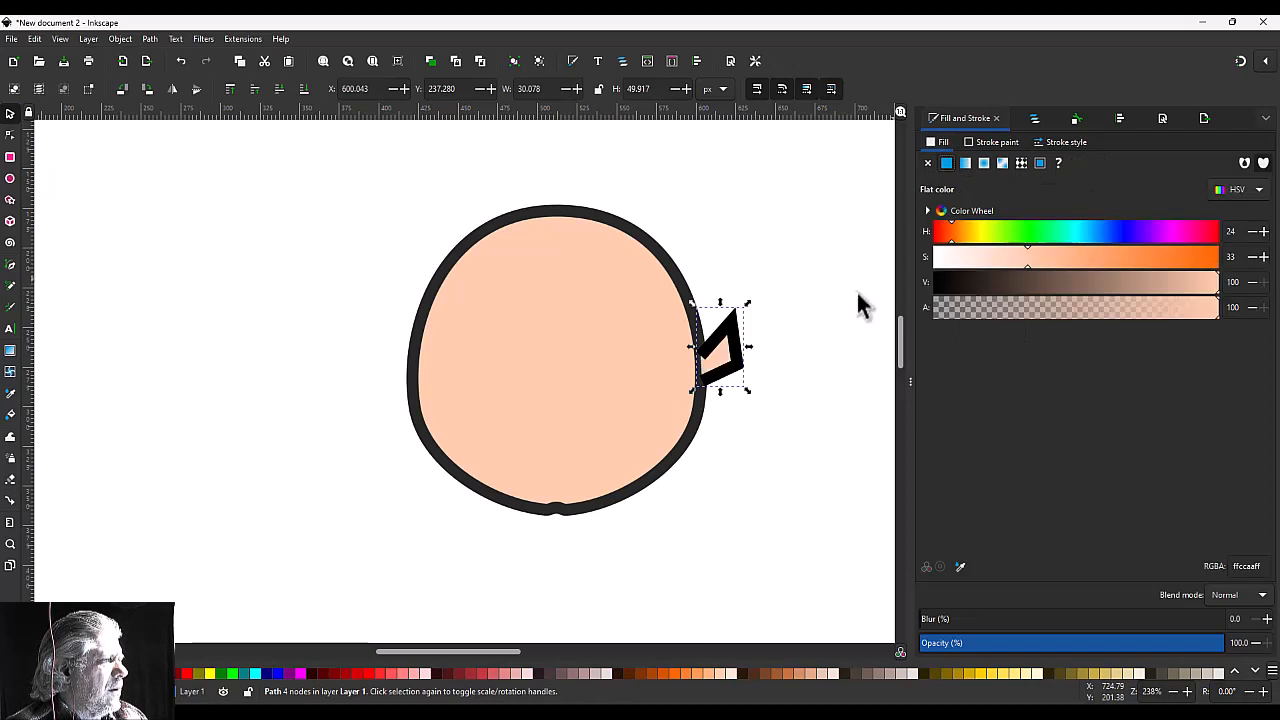
# Step: Set the ear's stroke colour to dark grey 282828 by sampling it from the head's outline
pyautogui.click(997, 143)
pyautogui.click(960, 566)
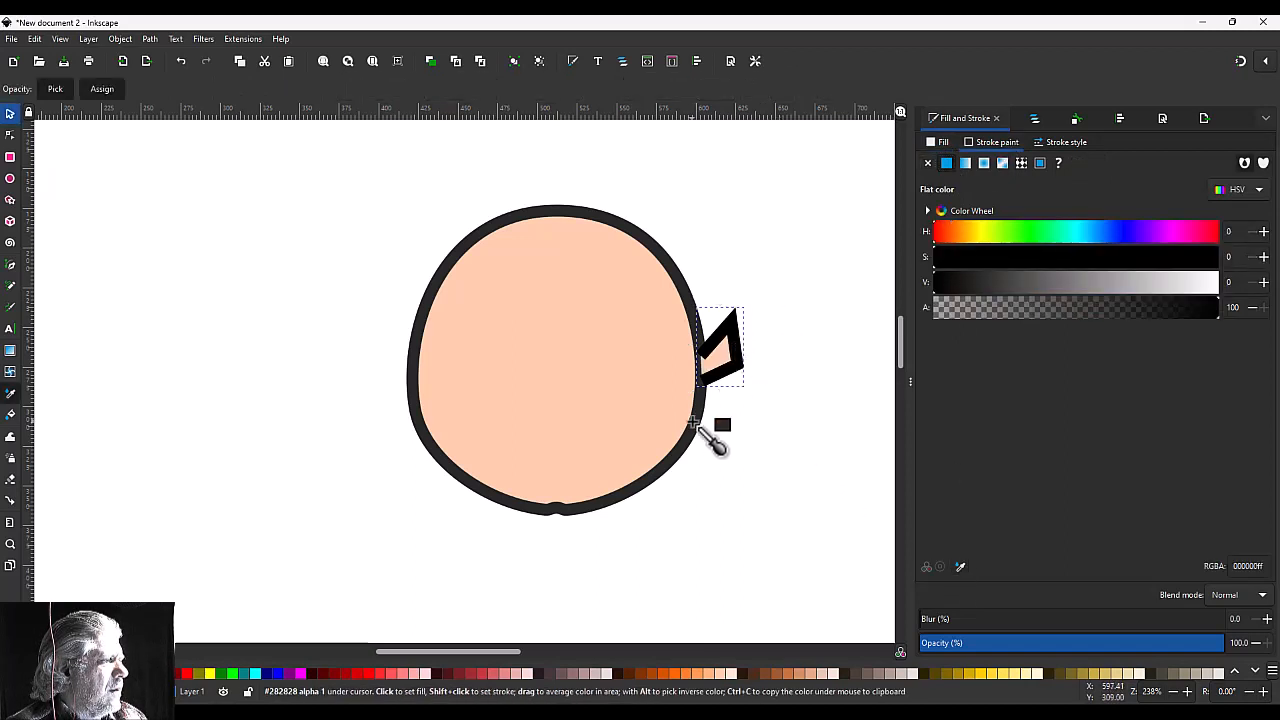
pyautogui.click(700, 432)
# Step: Convert the ear's two outer nodes to smooth nodes to round it off
pyautogui.press('n')
pyautogui.moveTo(764, 395); pyautogui.dragTo(718, 283)
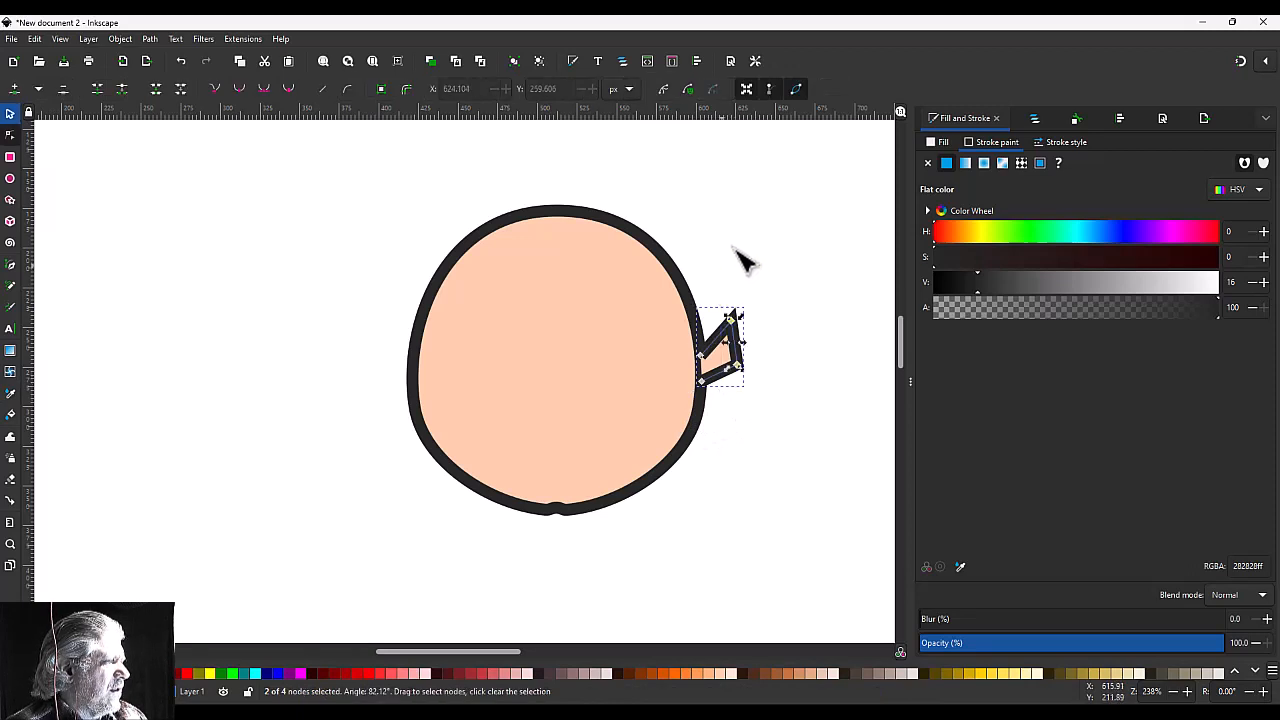
pyautogui.click(240, 89)
pyautogui.scroll(2, 734, 356)
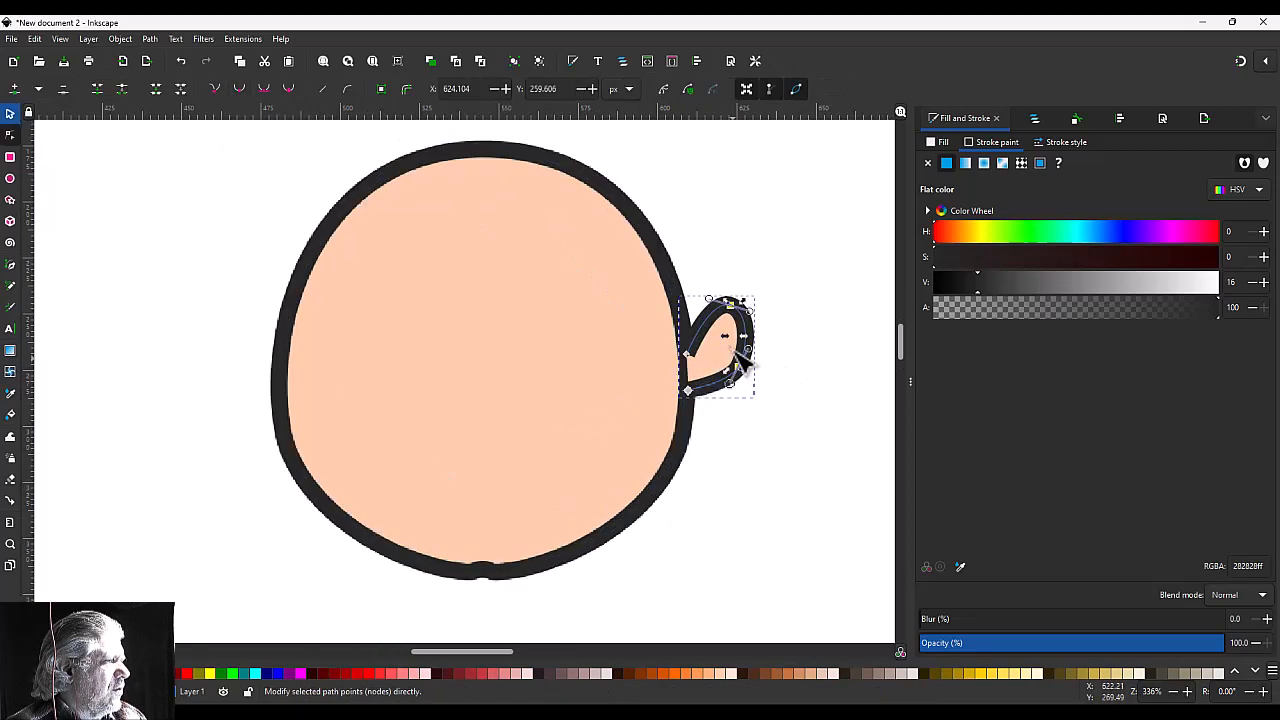
# Step: Reshape the ear by moving its nodes inward and down, making it about 26 × 38 px against the head's side
pyautogui.moveTo(670, 360); pyautogui.dragTo(667, 333)
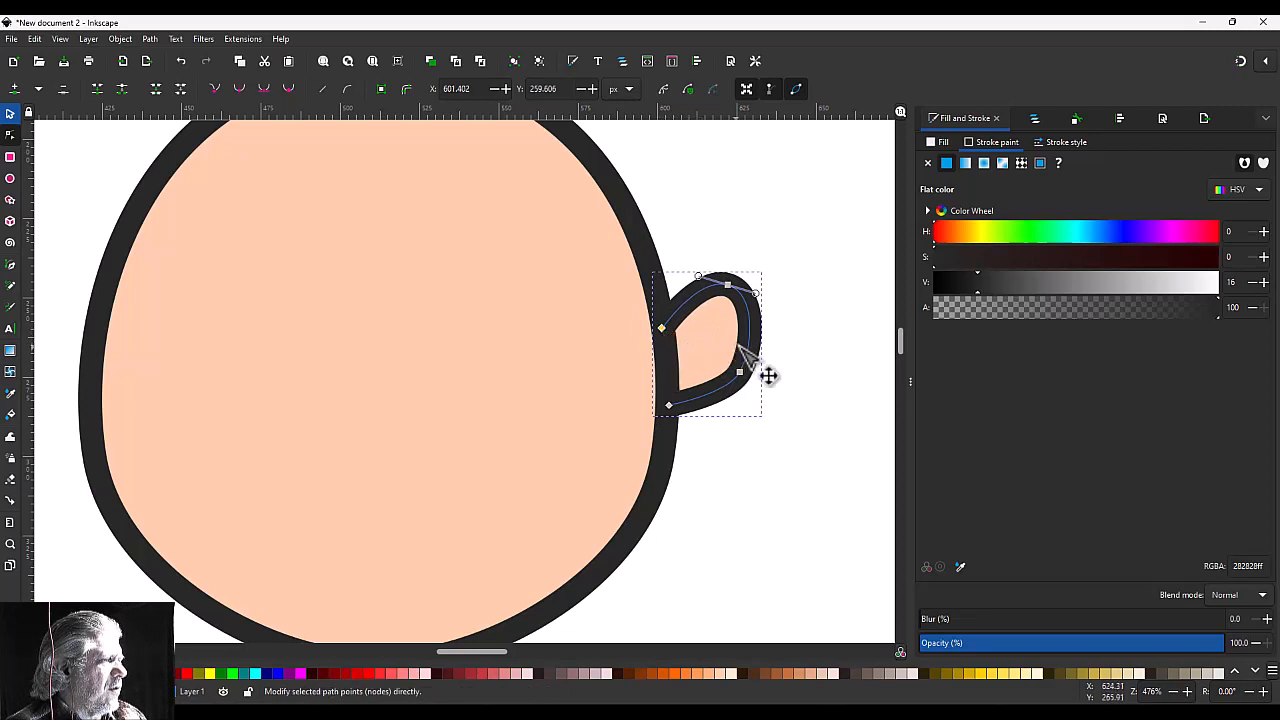
pyautogui.moveTo(782, 418); pyautogui.dragTo(723, 249)
pyautogui.scroll(-3, 697, 350)
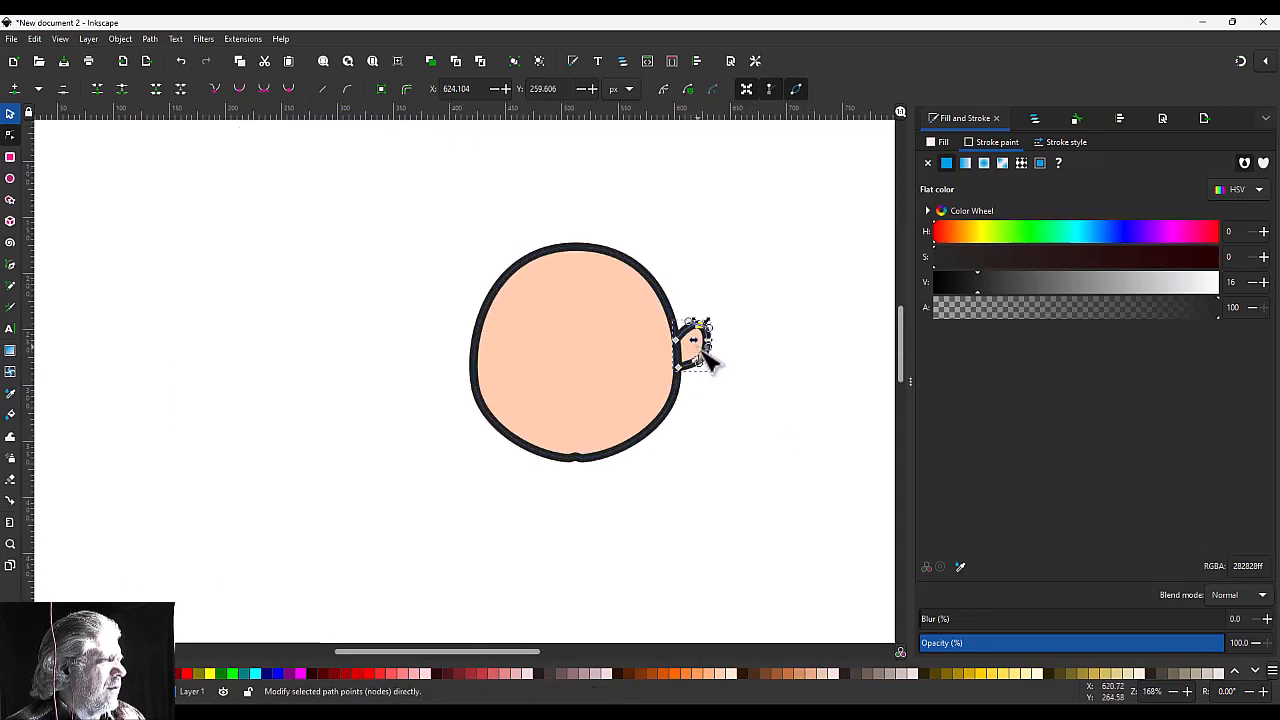
pyautogui.moveTo(712, 360); pyautogui.dragTo(698, 369)
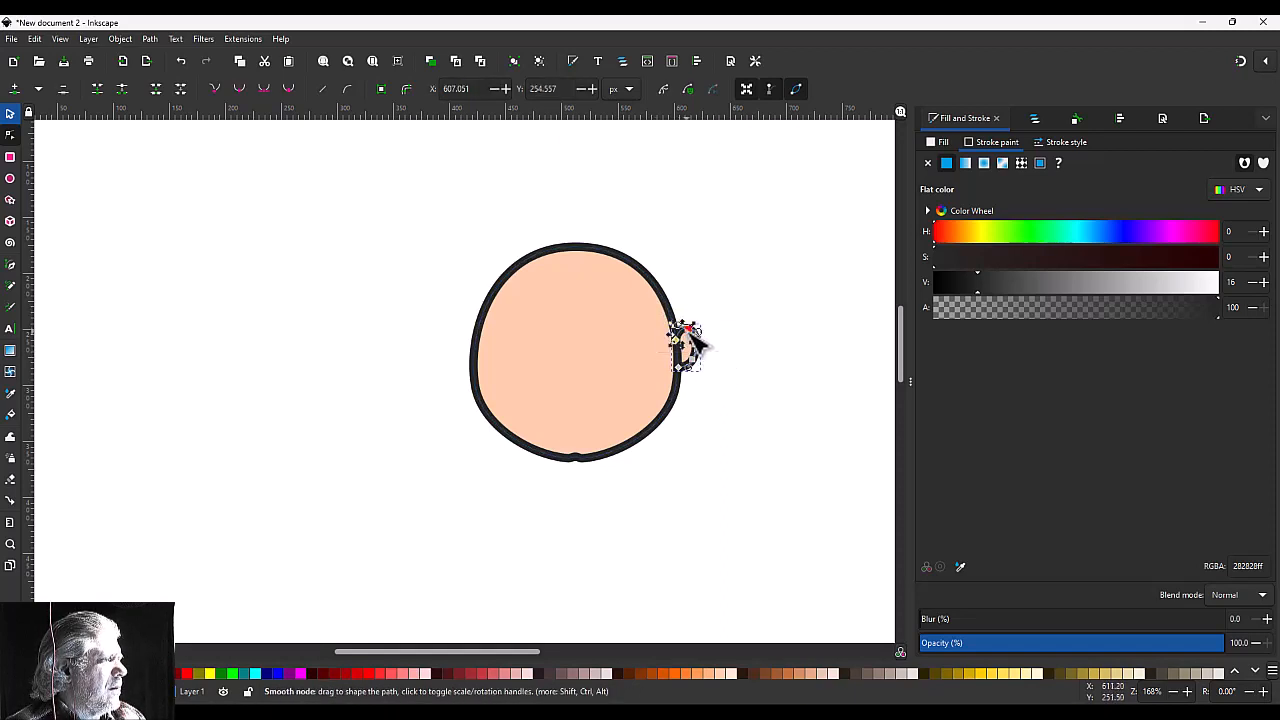
pyautogui.moveTo(689, 334)
pyautogui.mouseDown()
pyautogui.moveTo(690, 405)
pyautogui.moveTo(689, 372)
pyautogui.mouseUp()
pyautogui.click(722, 404)
pyautogui.press('s')
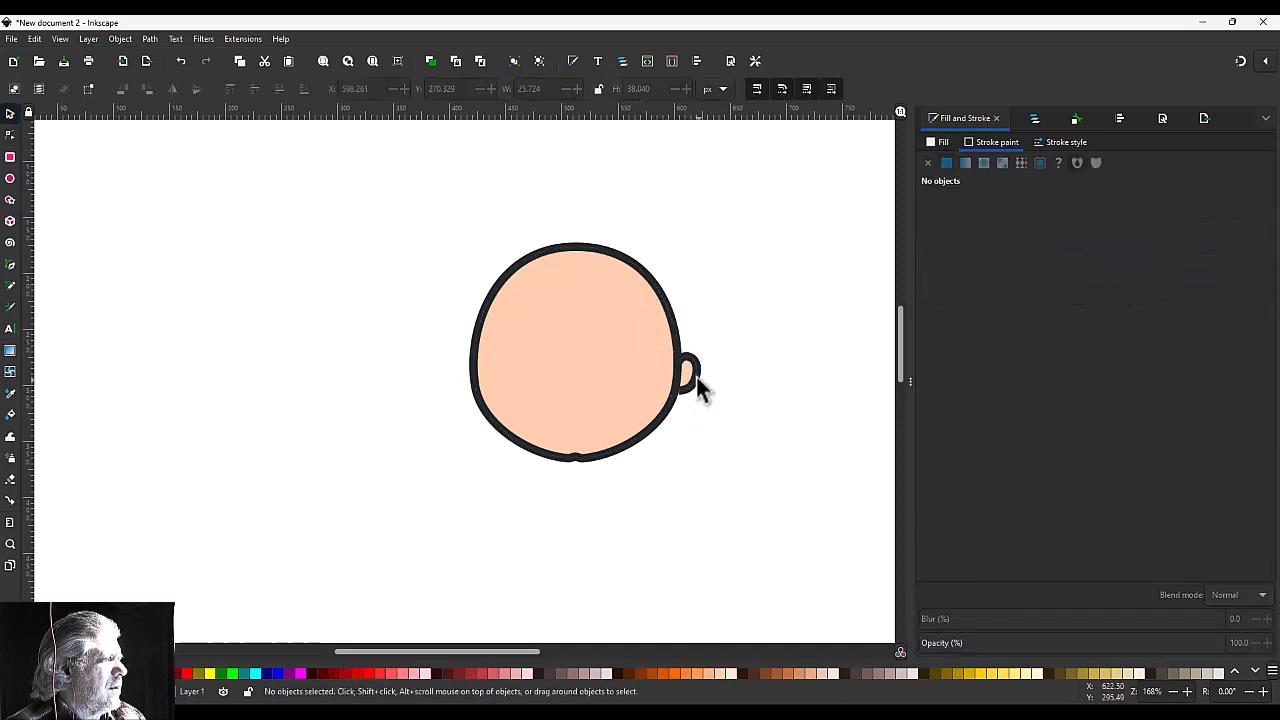
# Step: Duplicate the ear, flip the copy horizontally and move it straight across to the head's opposite side
pyautogui.click(700, 386)
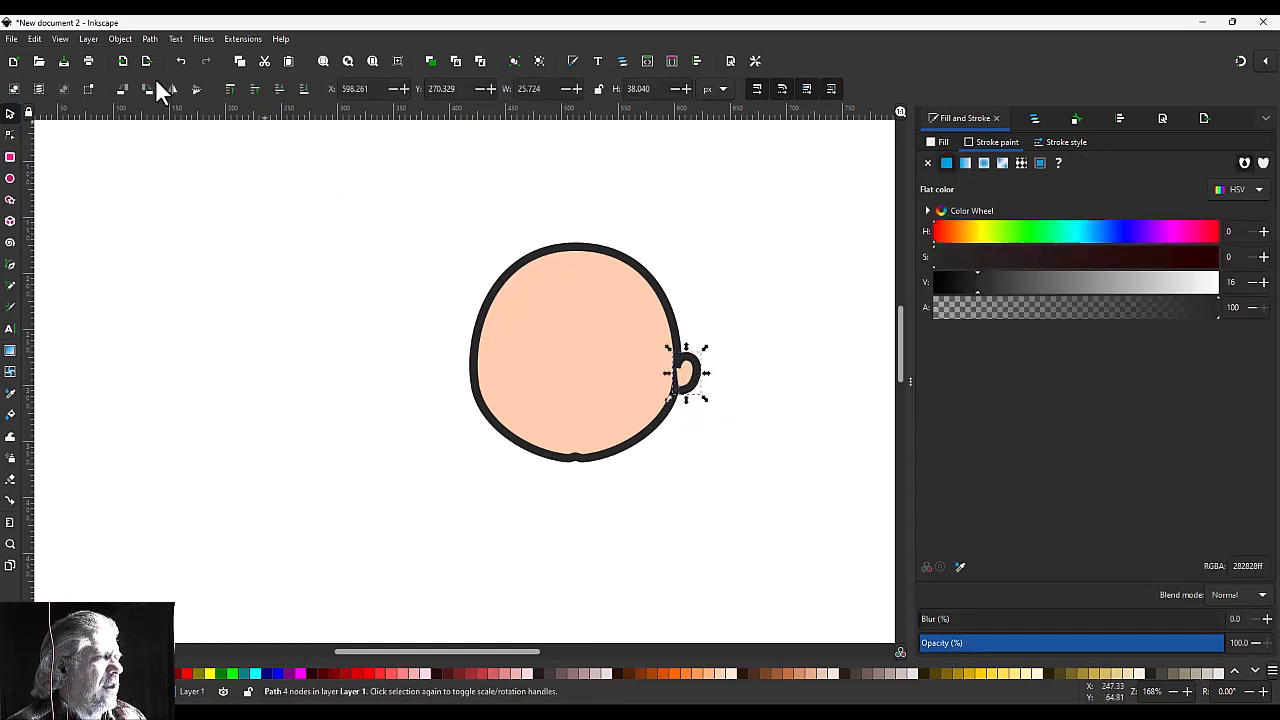
pyautogui.click(689, 378)
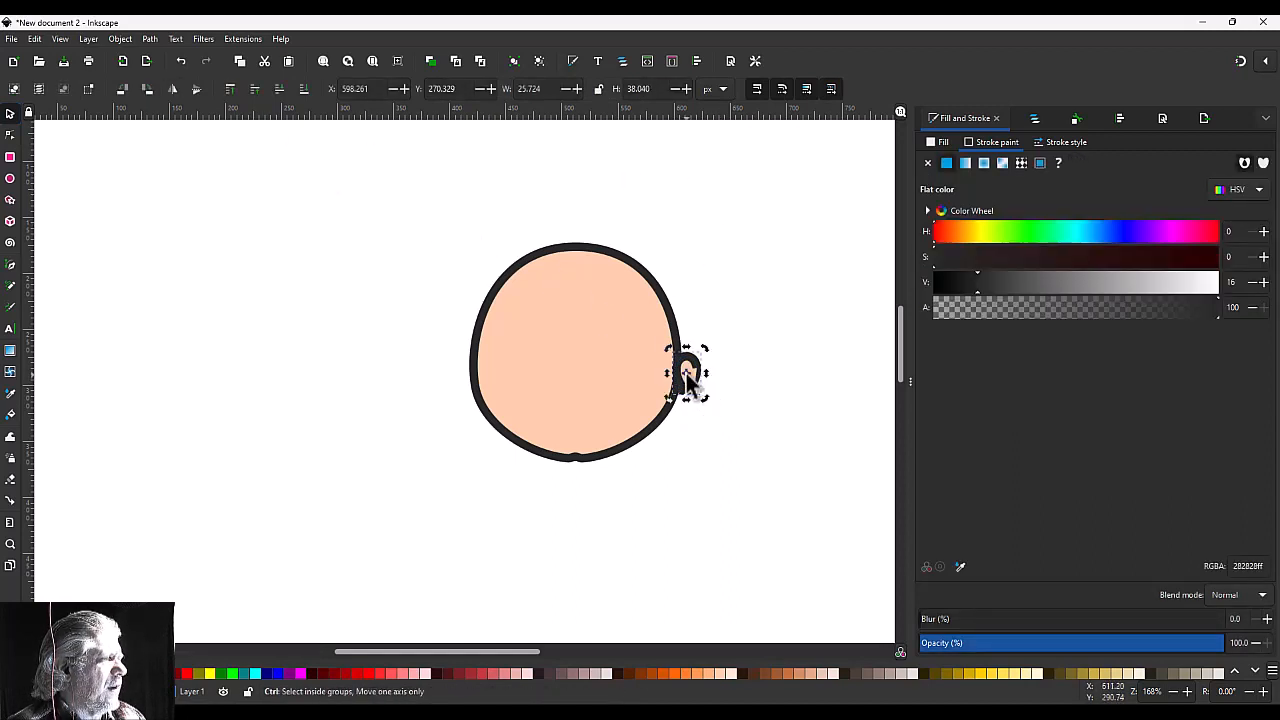
pyautogui.click(727, 374)
pyautogui.click(688, 378)
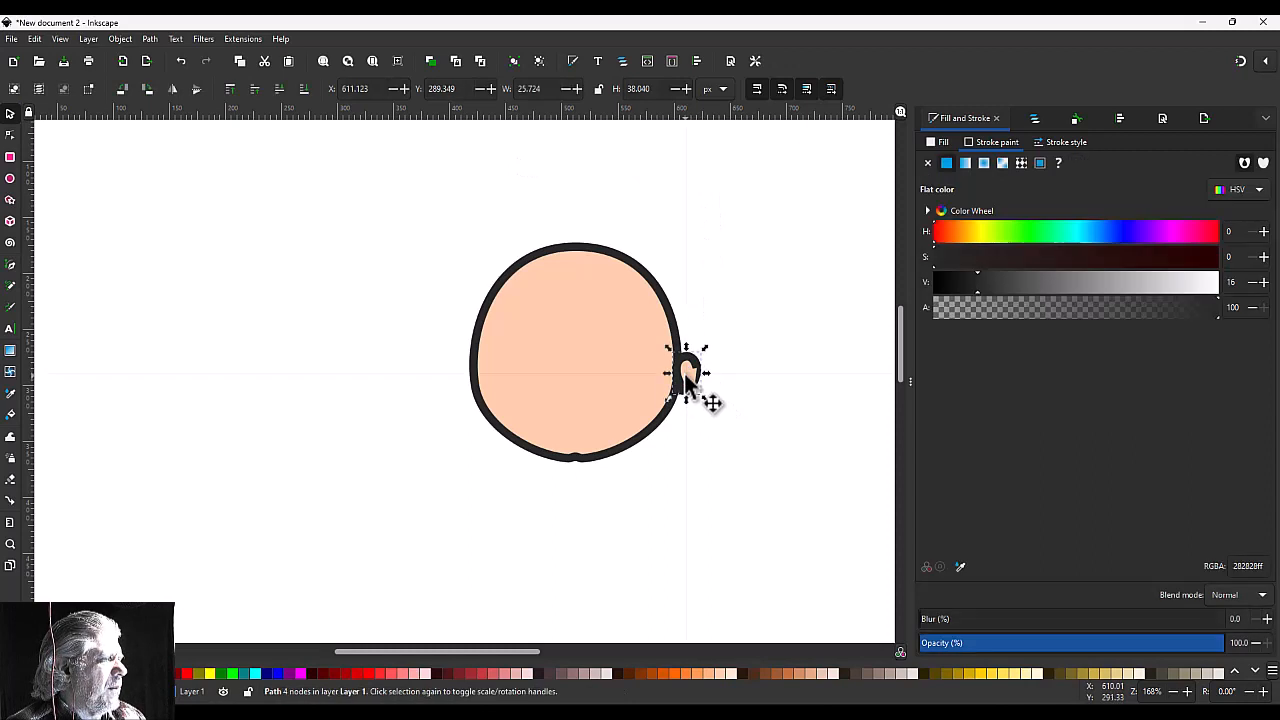
pyautogui.hotkey('ctrl', 'd')
pyautogui.press('h')
pyautogui.moveTo(688, 378); pyautogui.dragTo(459, 372)
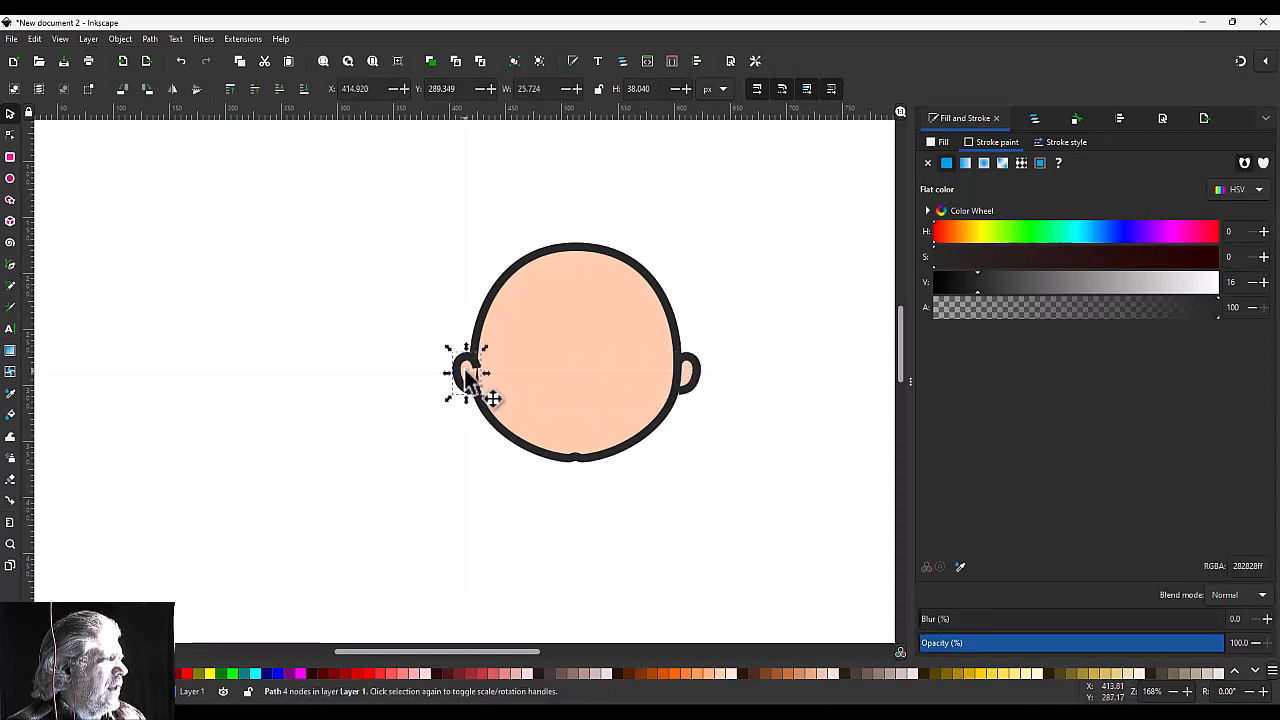
# Step: Narrow the crown of the head by shortening both curve handles of its top node
pyautogui.click(725, 371)
pyautogui.click(583, 262)
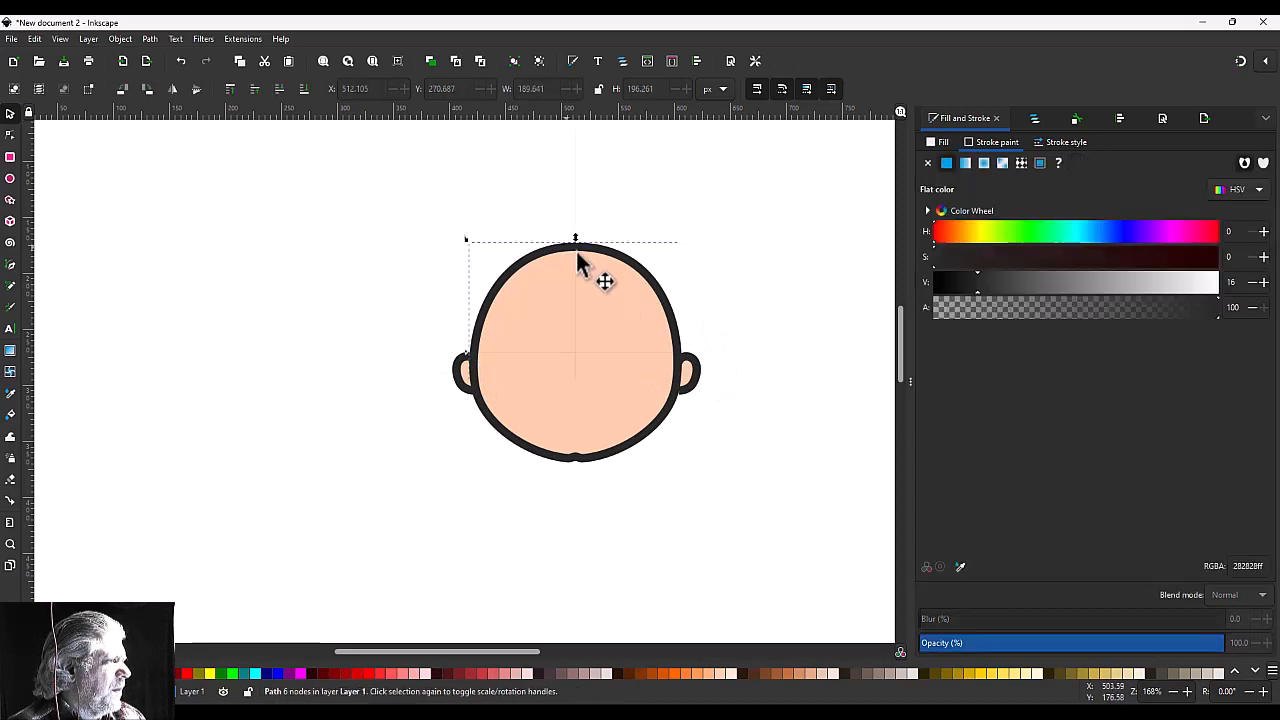
pyautogui.doubleClick(588, 263)
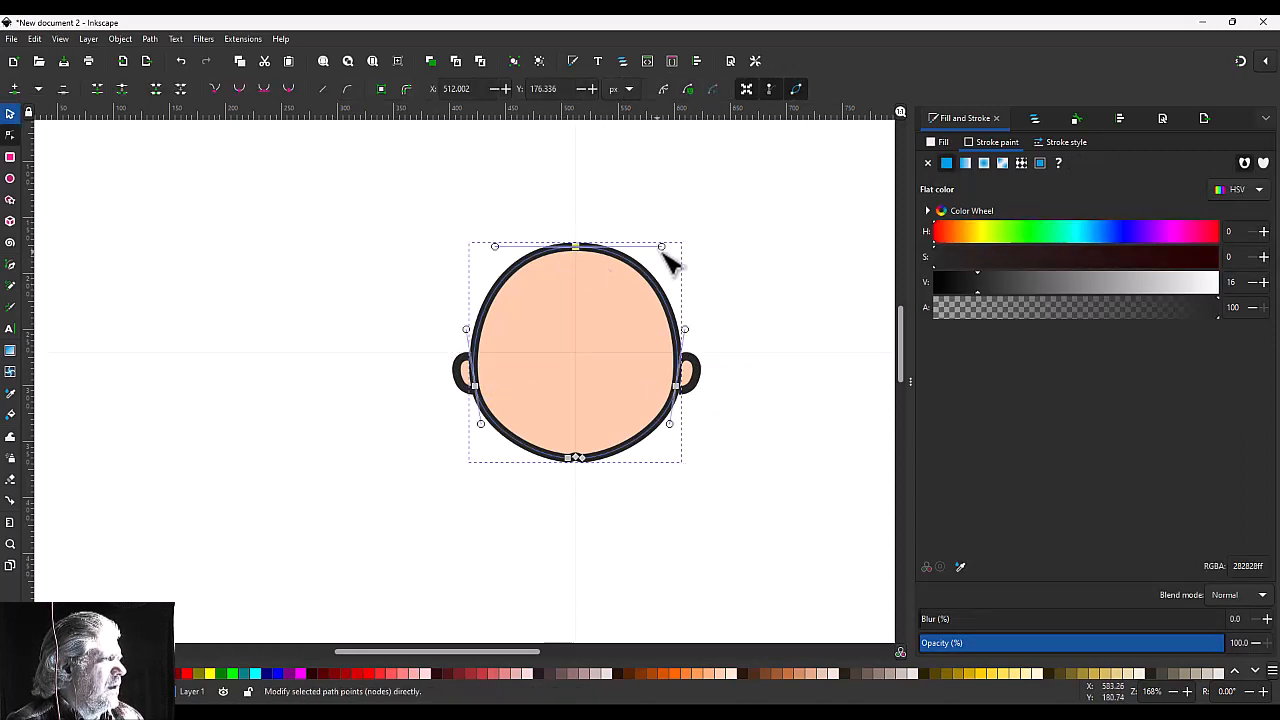
pyautogui.moveTo(661, 246); pyautogui.dragTo(643, 246)
pyautogui.moveTo(495, 247); pyautogui.dragTo(508, 247)
pyautogui.click(591, 219)
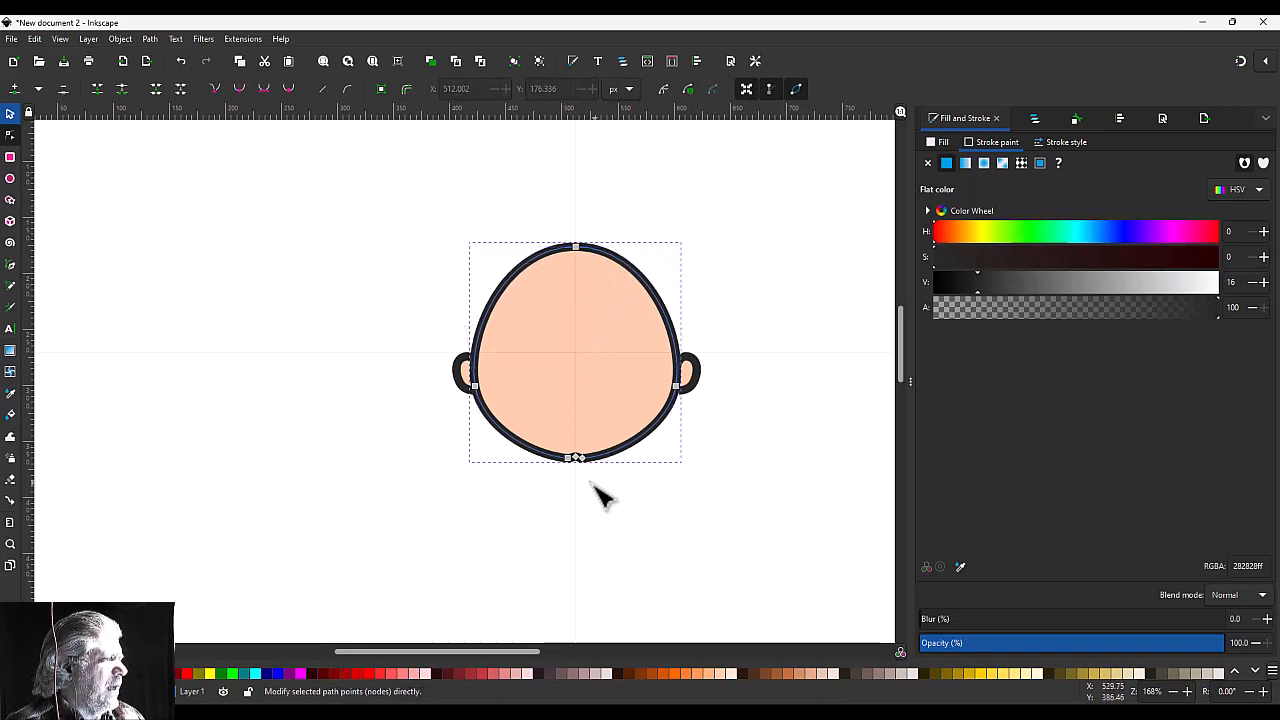
# Step: Refine the head's lower curves by adjusting the outer curve handles on both sides of the chin notch
pyautogui.scroll(2, 590, 468)
pyautogui.moveTo(570, 430); pyautogui.dragTo(629, 428)
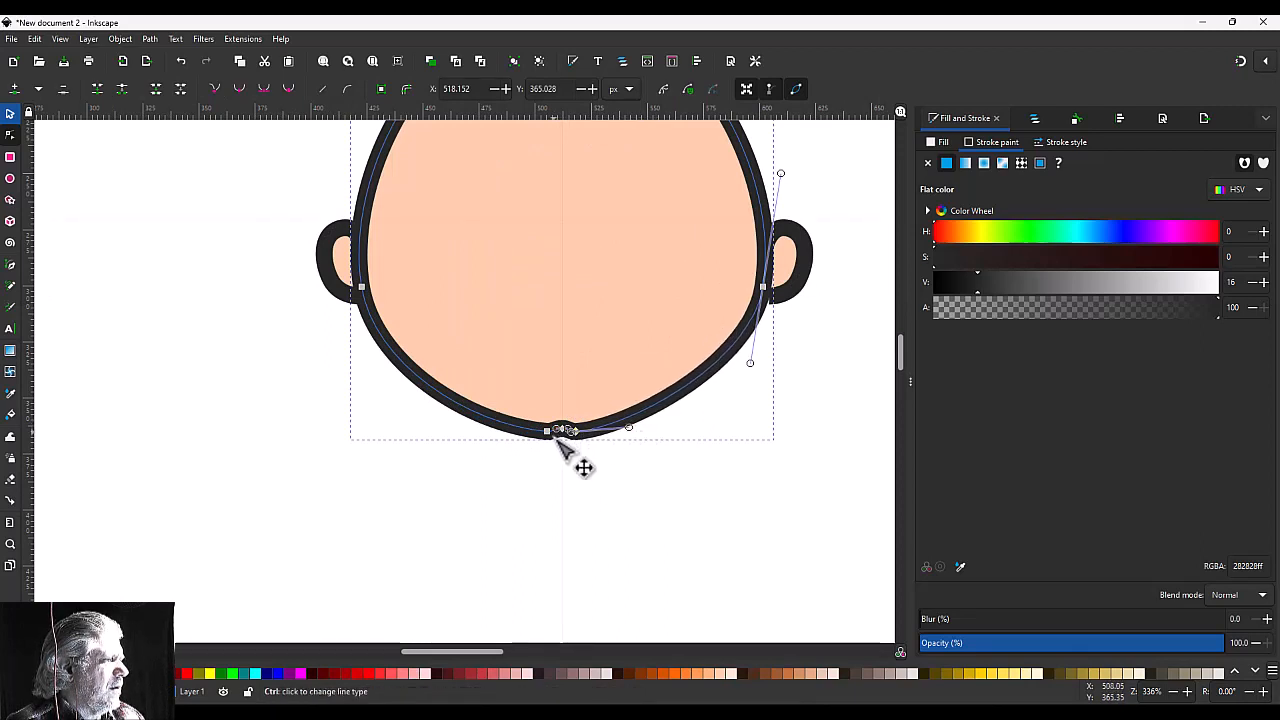
pyautogui.click(549, 433)
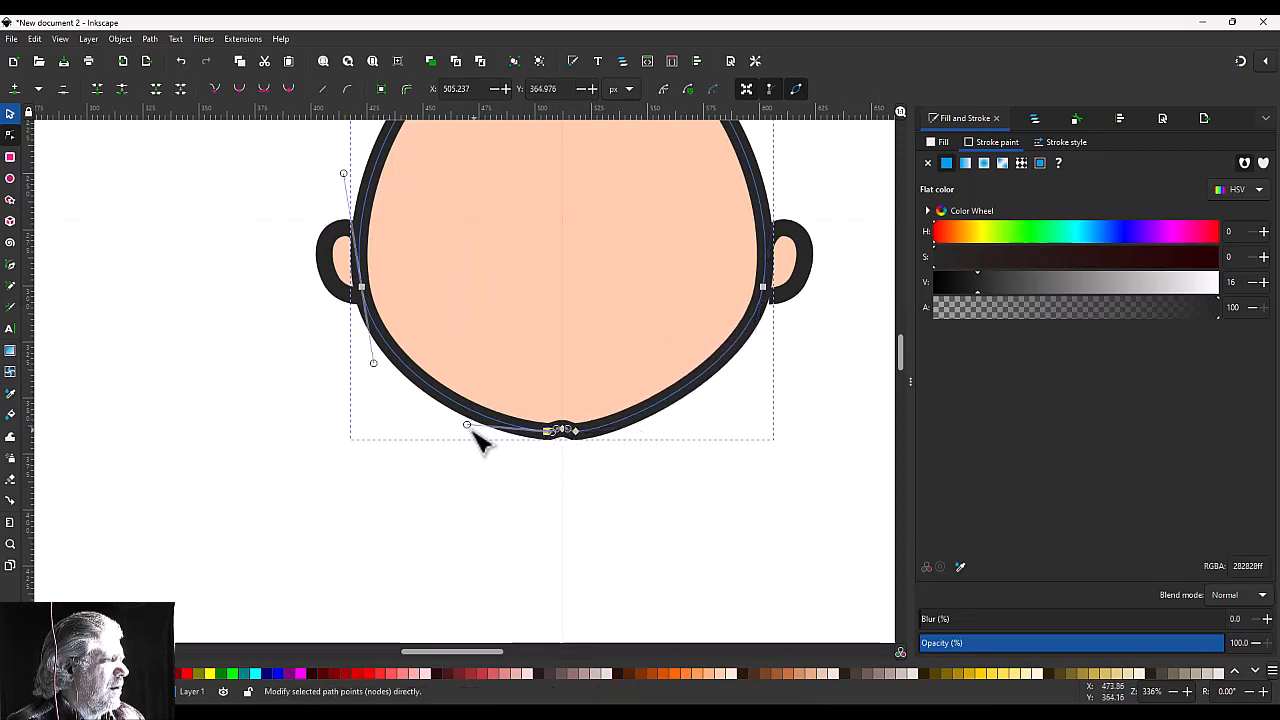
pyautogui.moveTo(597, 454); pyautogui.dragTo(568, 420)
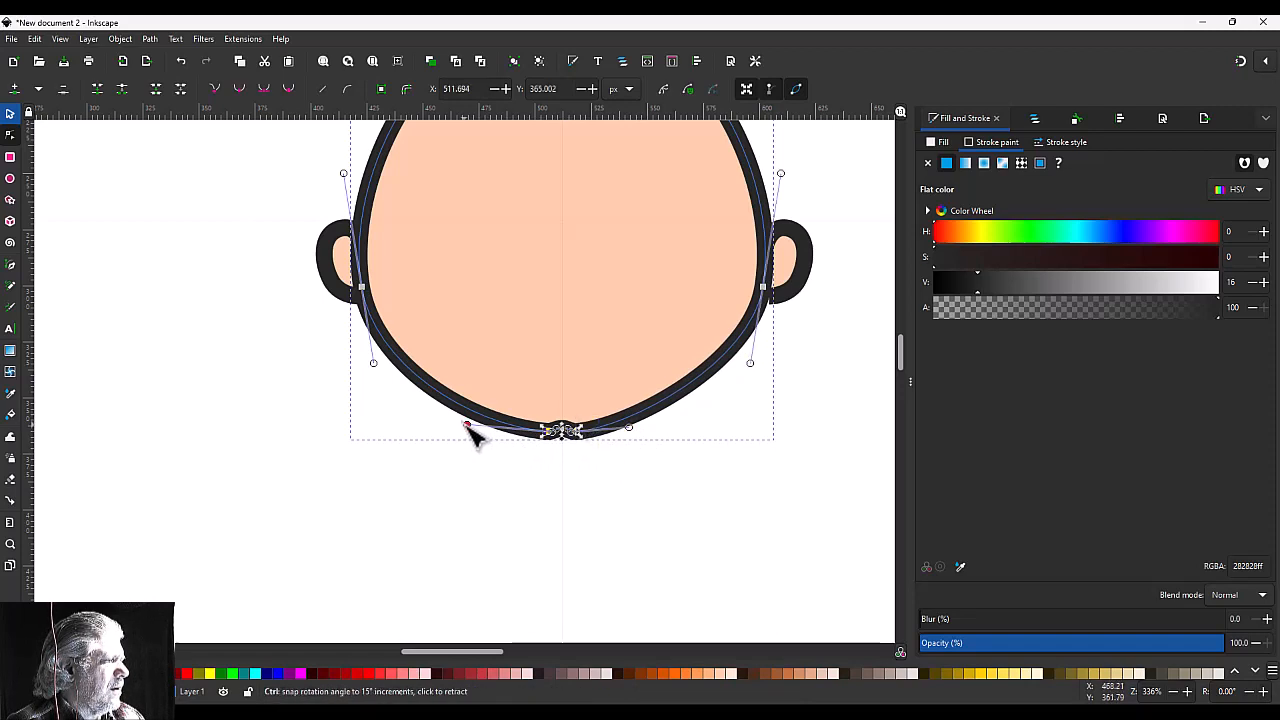
pyautogui.moveTo(467, 425); pyautogui.dragTo(491, 434)
pyautogui.scroll(-2, 555, 484)
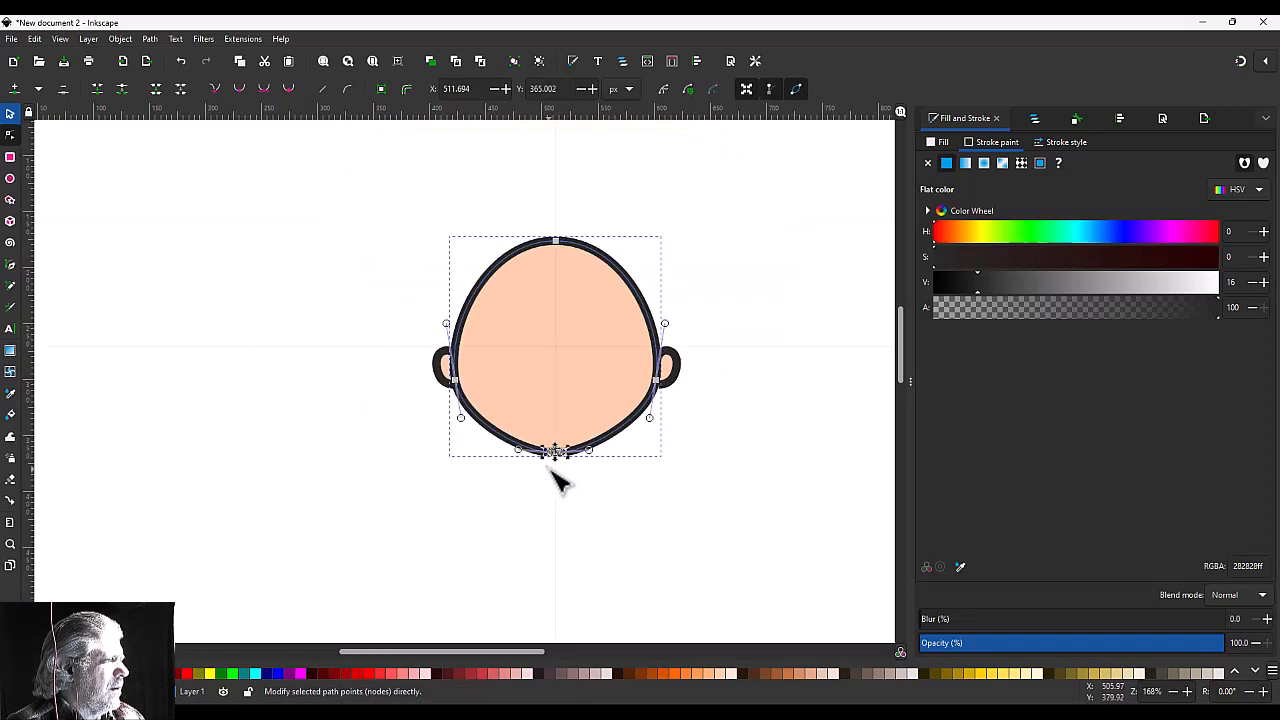
pyautogui.scroll(1, 580, 470)
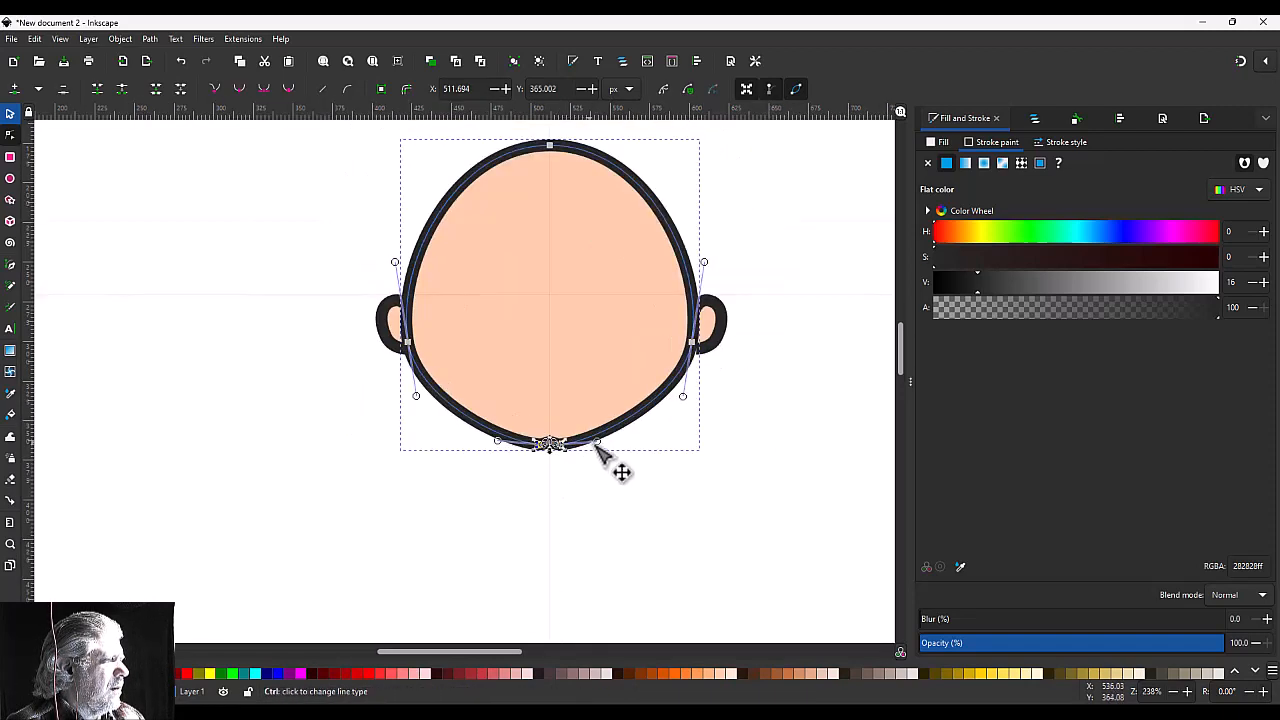
pyautogui.moveTo(603, 447); pyautogui.dragTo(611, 446)
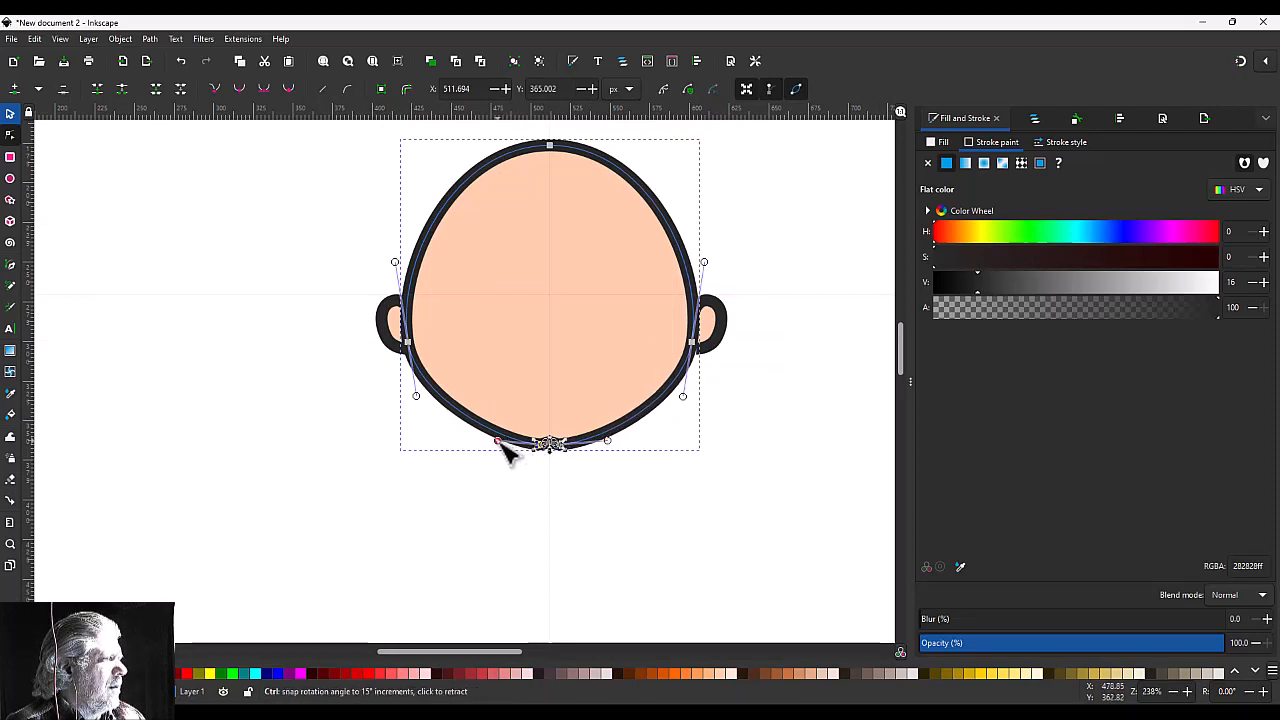
pyautogui.moveTo(498, 441); pyautogui.dragTo(493, 440)
# Step: Widen the crown of the head slightly by lengthening its top node's curve handles
pyautogui.click(549, 145)
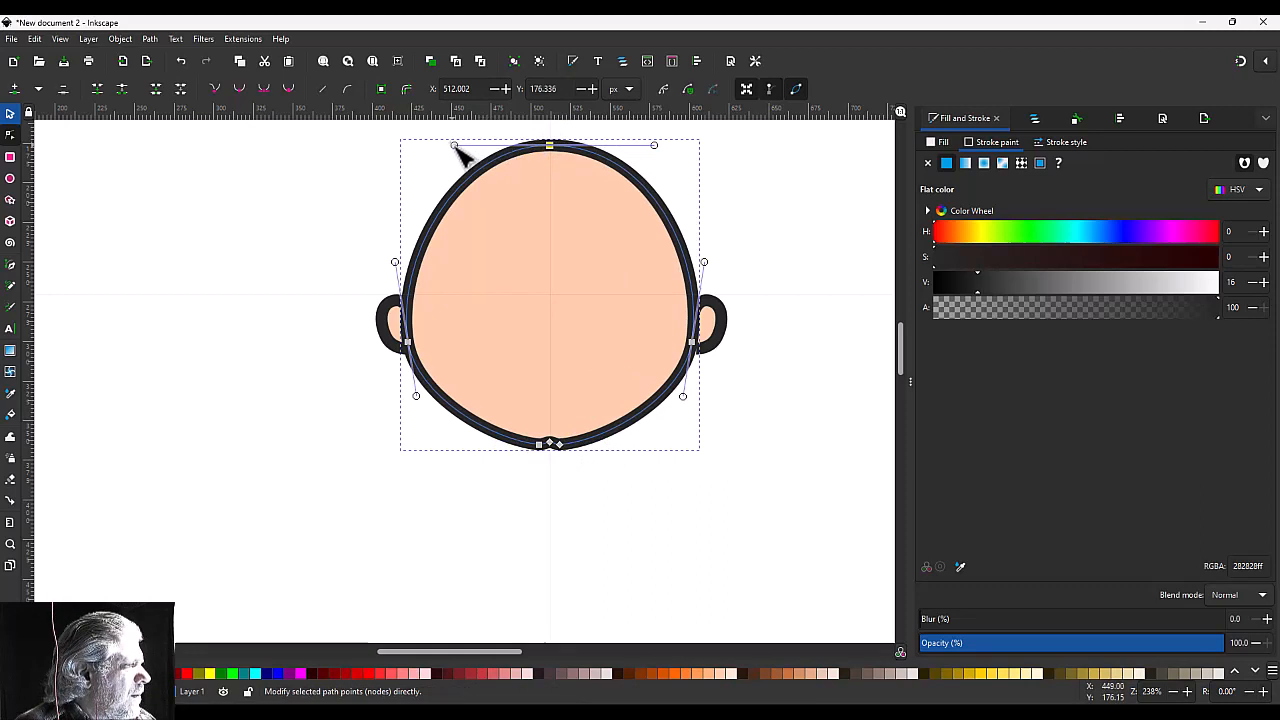
pyautogui.moveTo(454, 145); pyautogui.dragTo(441, 145)
pyautogui.scroll(-2, 588, 284)
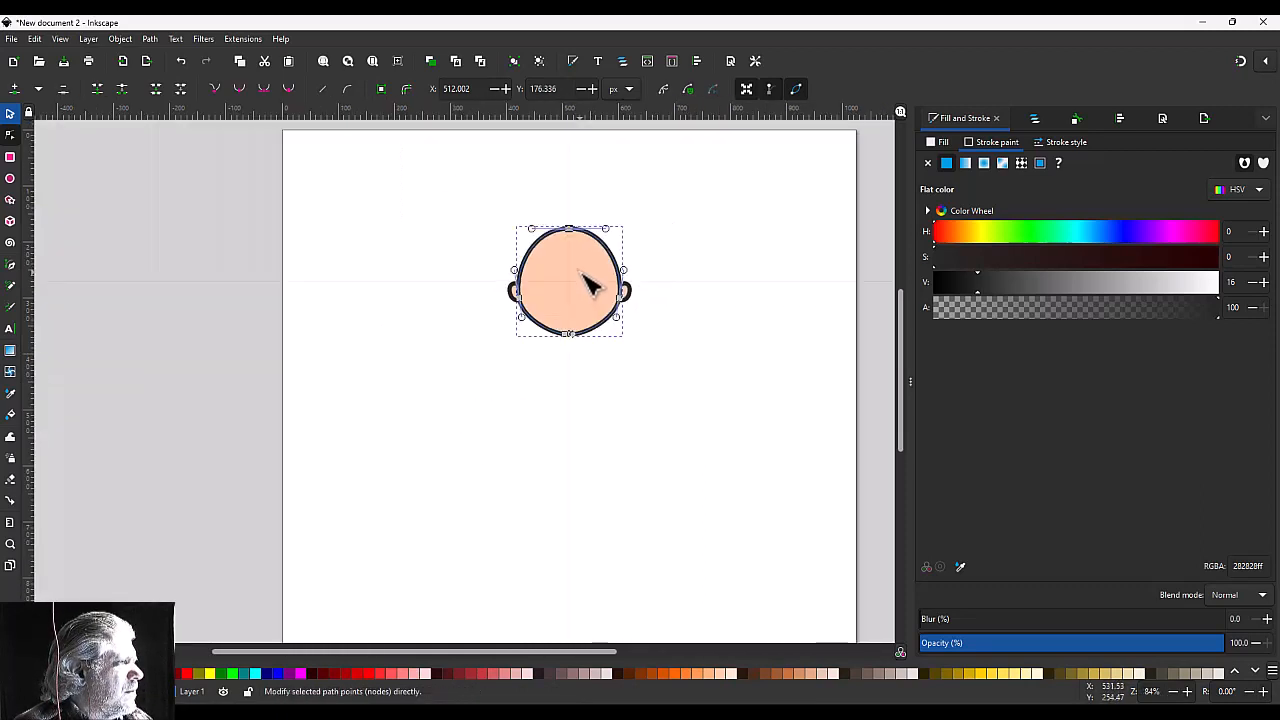
pyautogui.press('s')
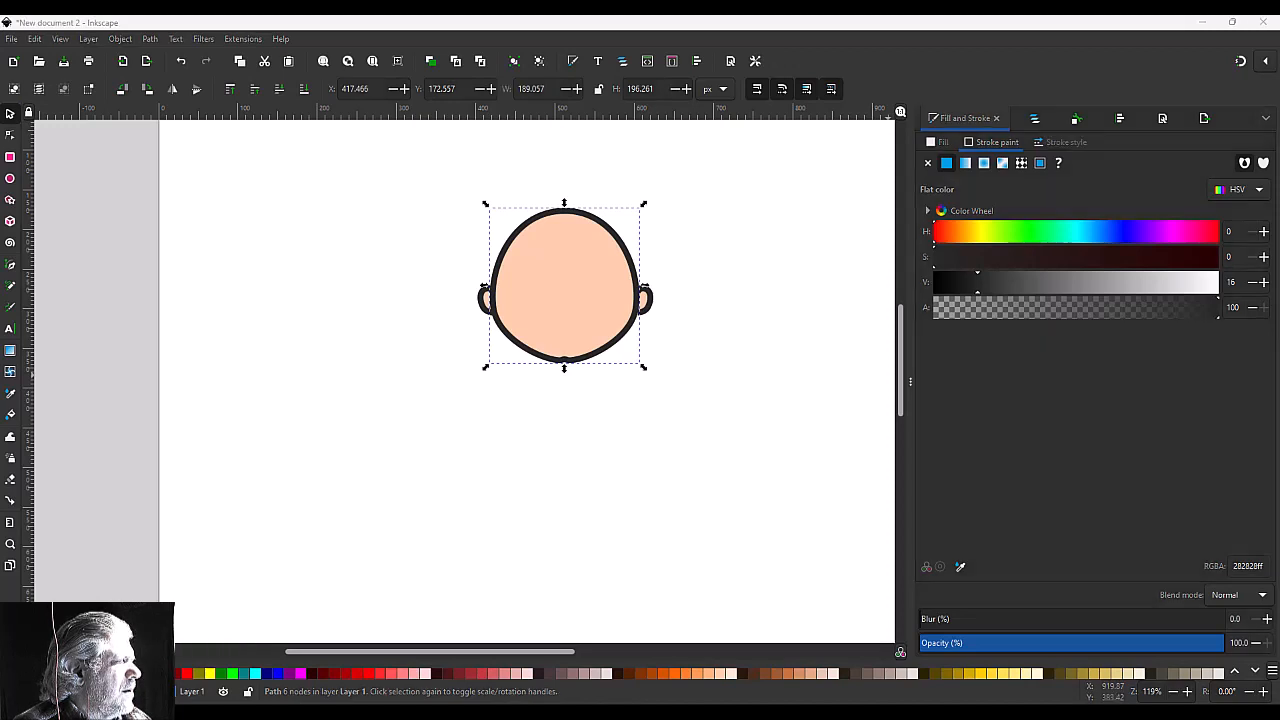
# Step: Draw a closed five-node, house-shaped path about 116 × 108 px below the head for the body
pyautogui.click(550, 421)
pyautogui.press('b')
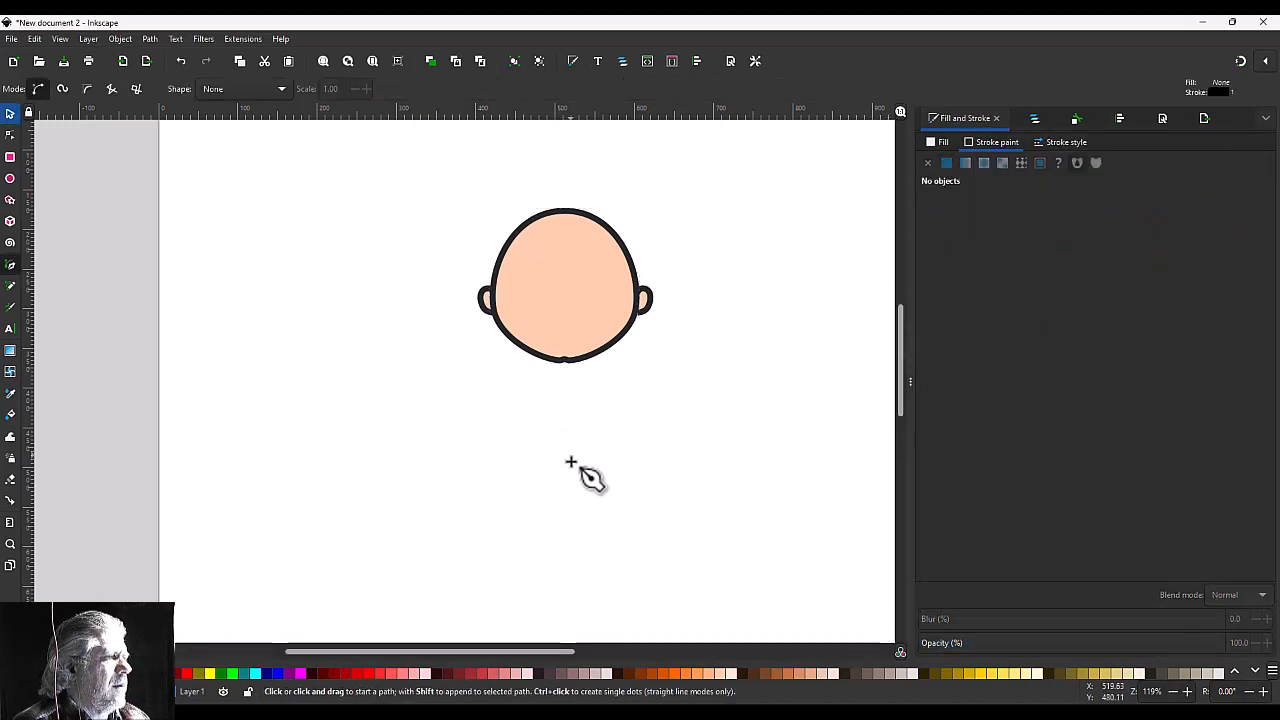
pyautogui.click(514, 484)
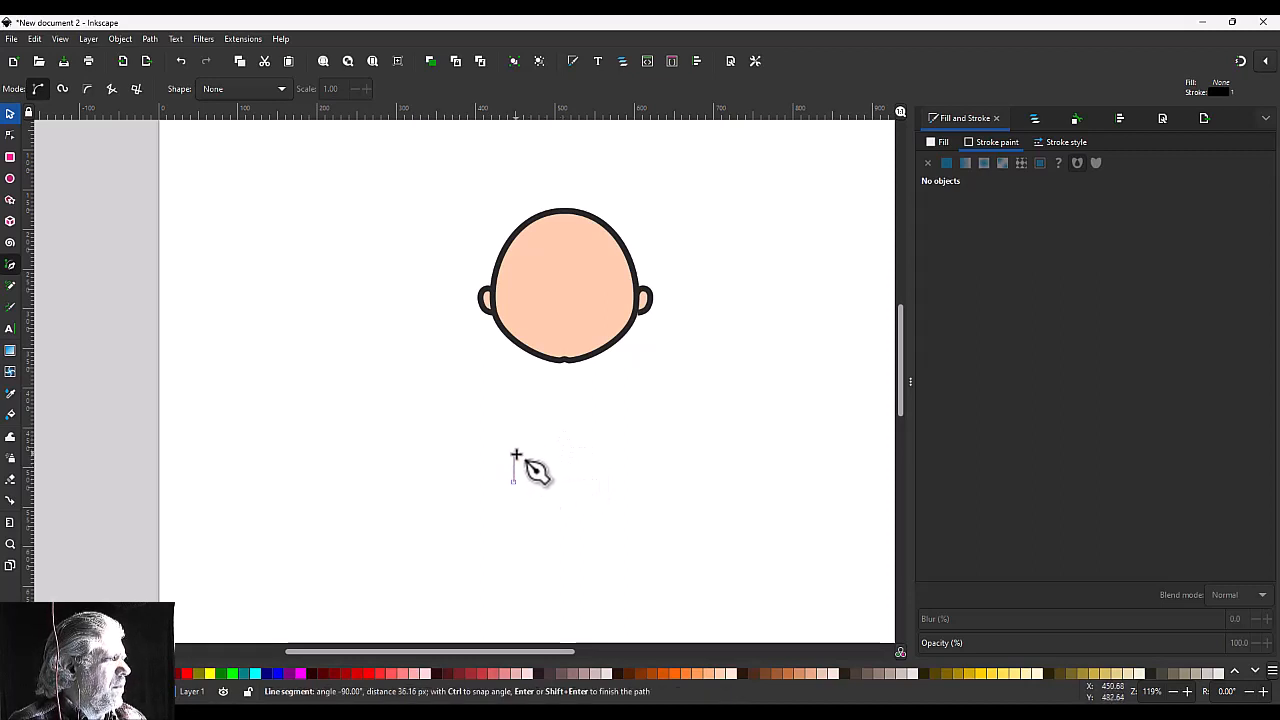
pyautogui.click(515, 455)
pyautogui.click(563, 399)
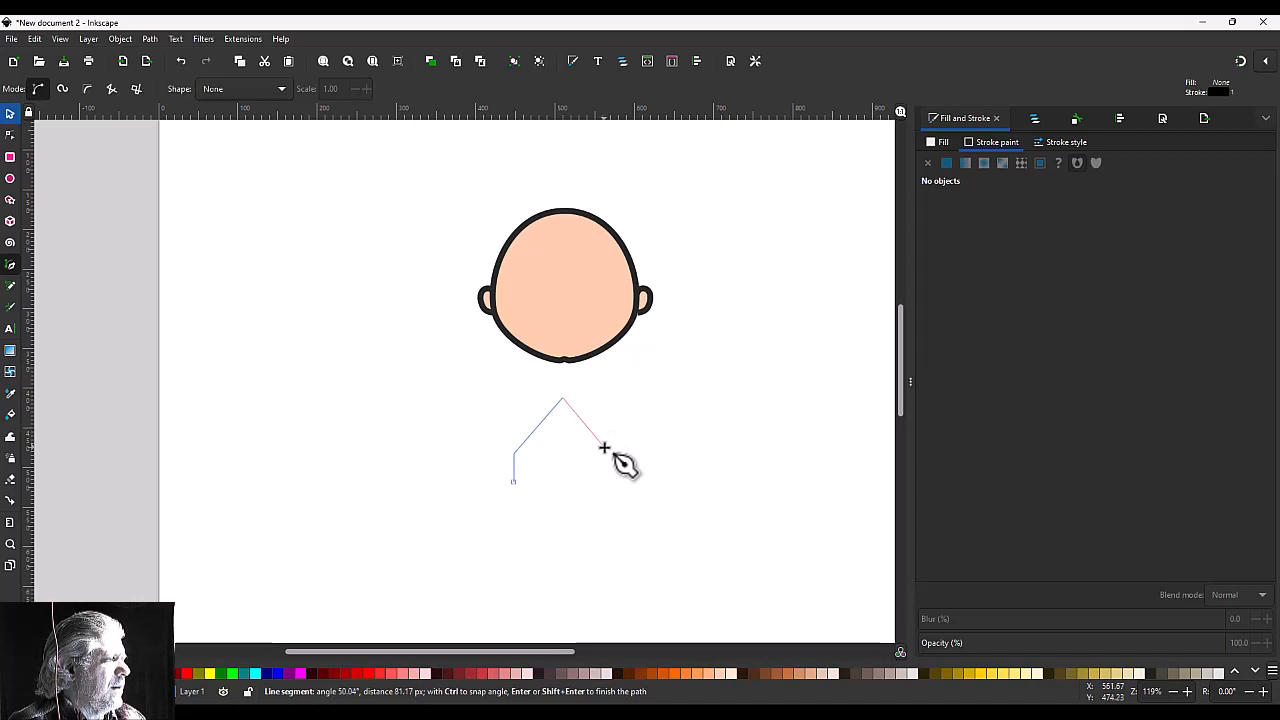
pyautogui.click(605, 447)
pyautogui.click(605, 481)
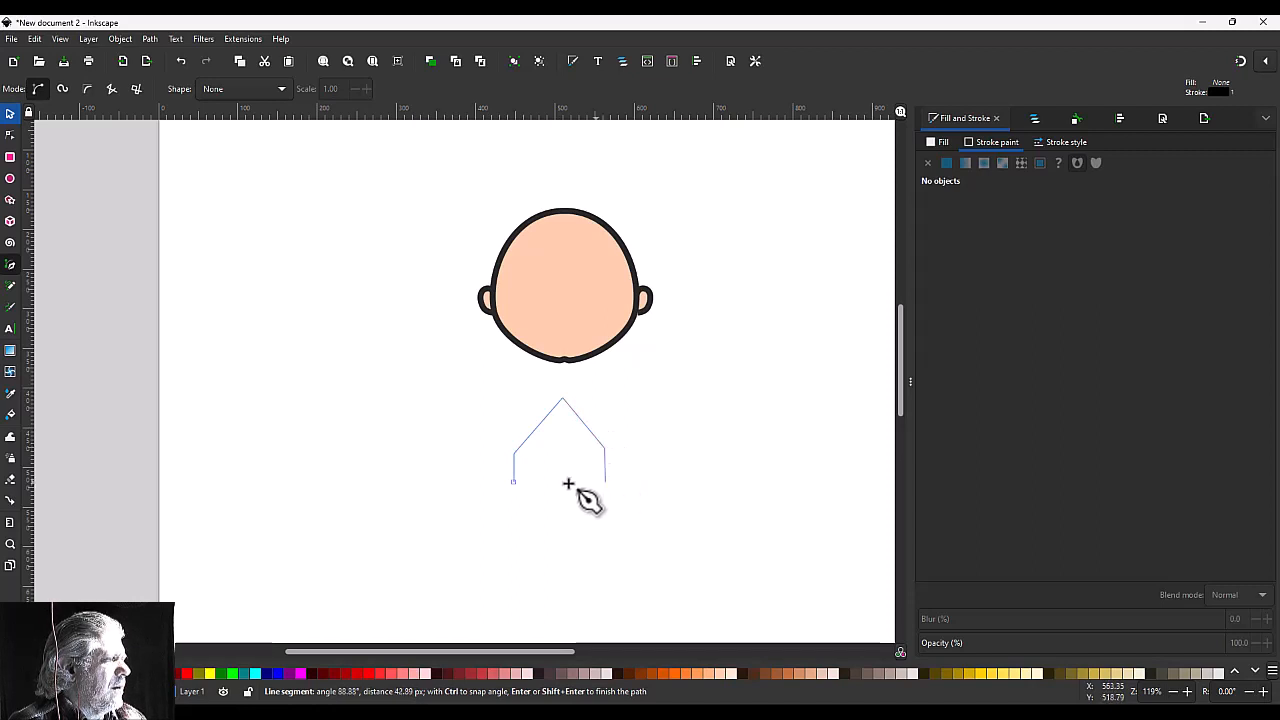
pyautogui.click(515, 481)
pyautogui.press('s')
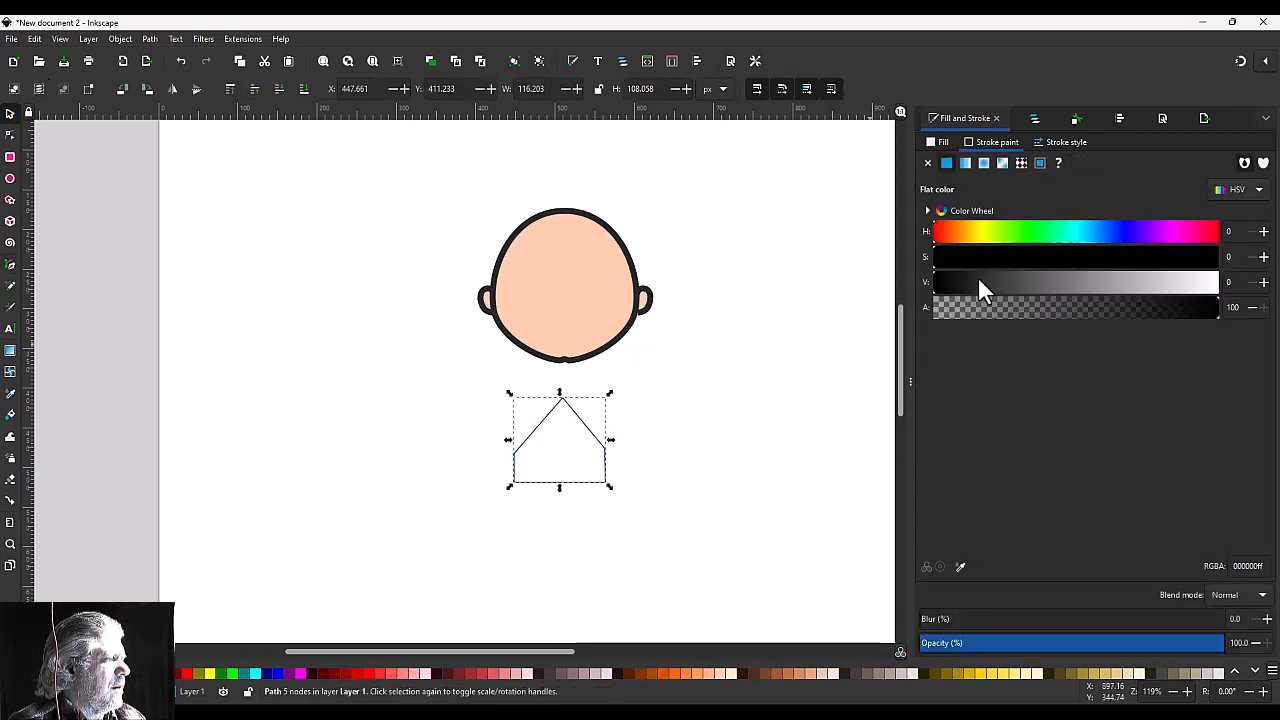
# Step: Style the body shape like the head, with stroke colour 282828 sampled from its outline, flat peach fill ffccaa and 2 mm stroke width
pyautogui.click(959, 566)
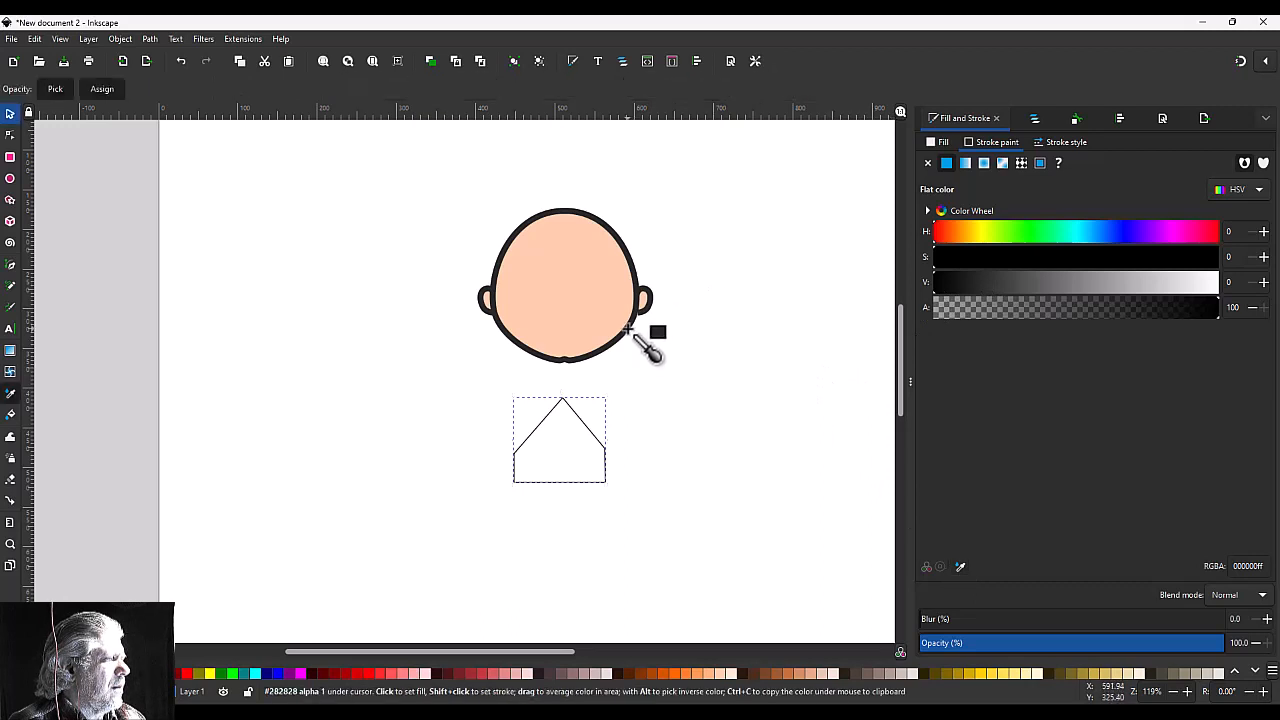
pyautogui.click(626, 332)
pyautogui.click(946, 143)
pyautogui.click(946, 162)
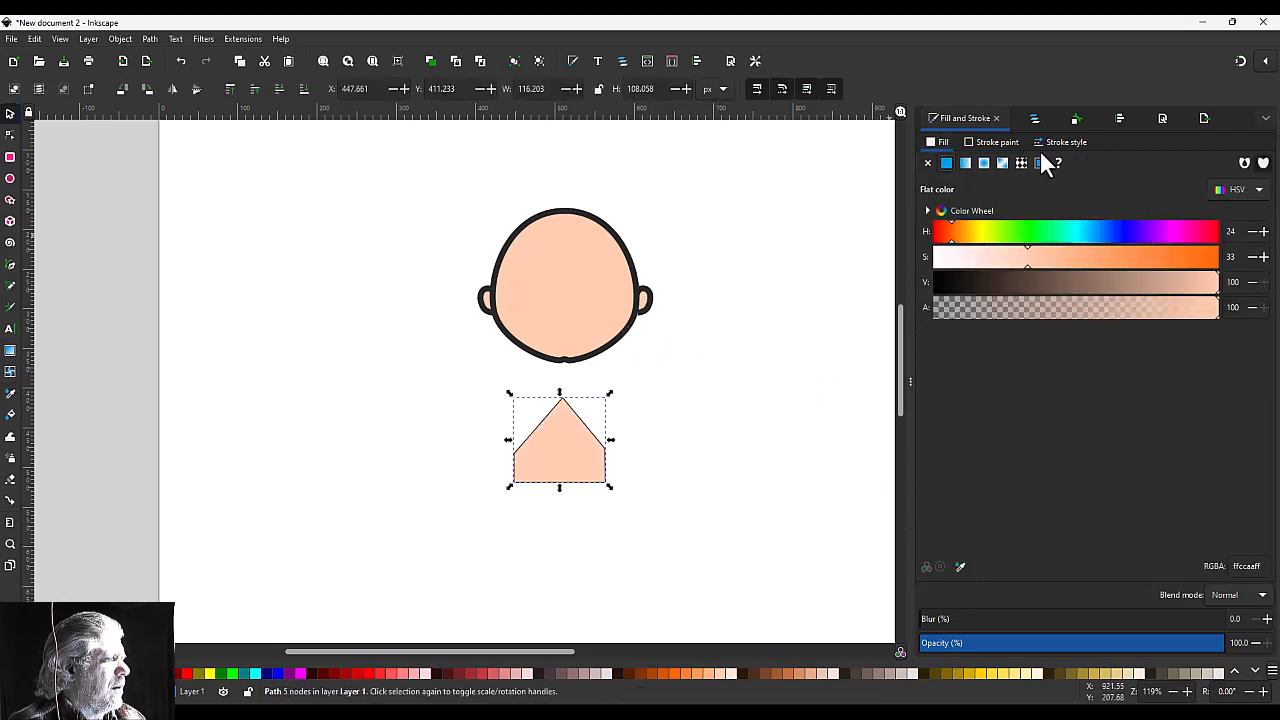
pyautogui.click(1063, 145)
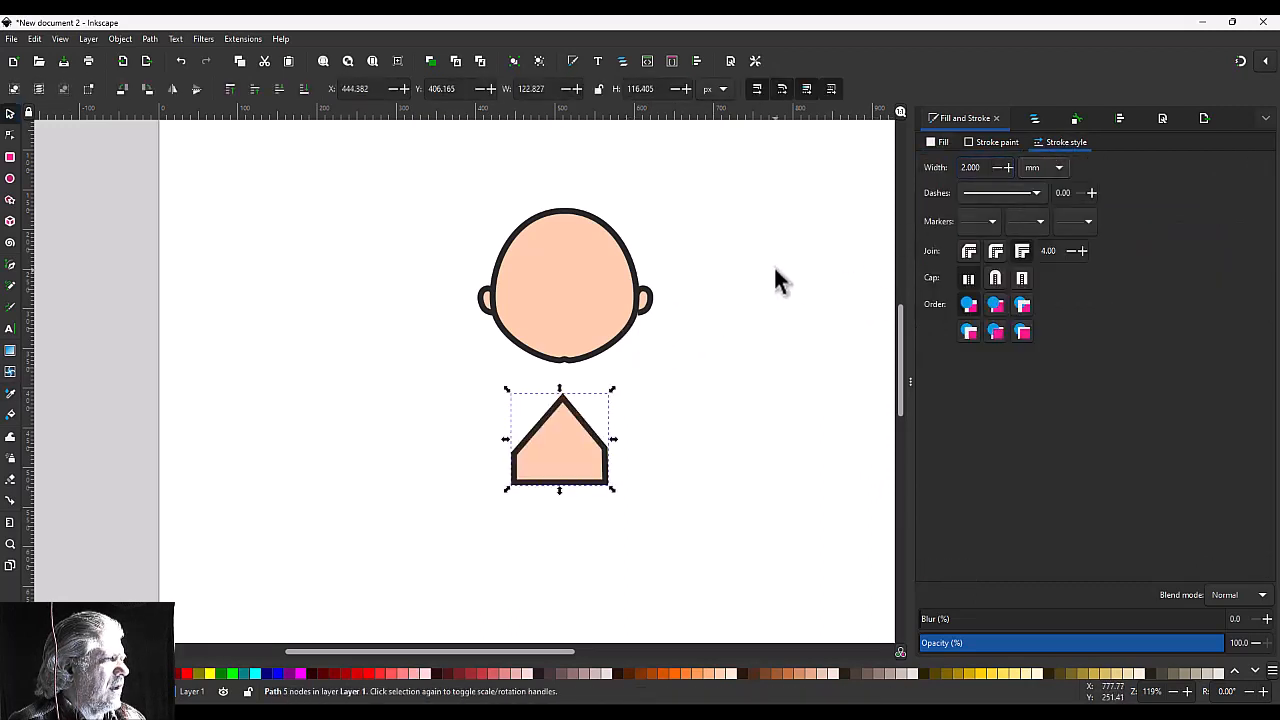
# Step: Align the body's two side nodes at the same height, and likewise its two bottom corner nodes
pyautogui.press('n')
pyautogui.moveTo(634, 470); pyautogui.dragTo(503, 428)
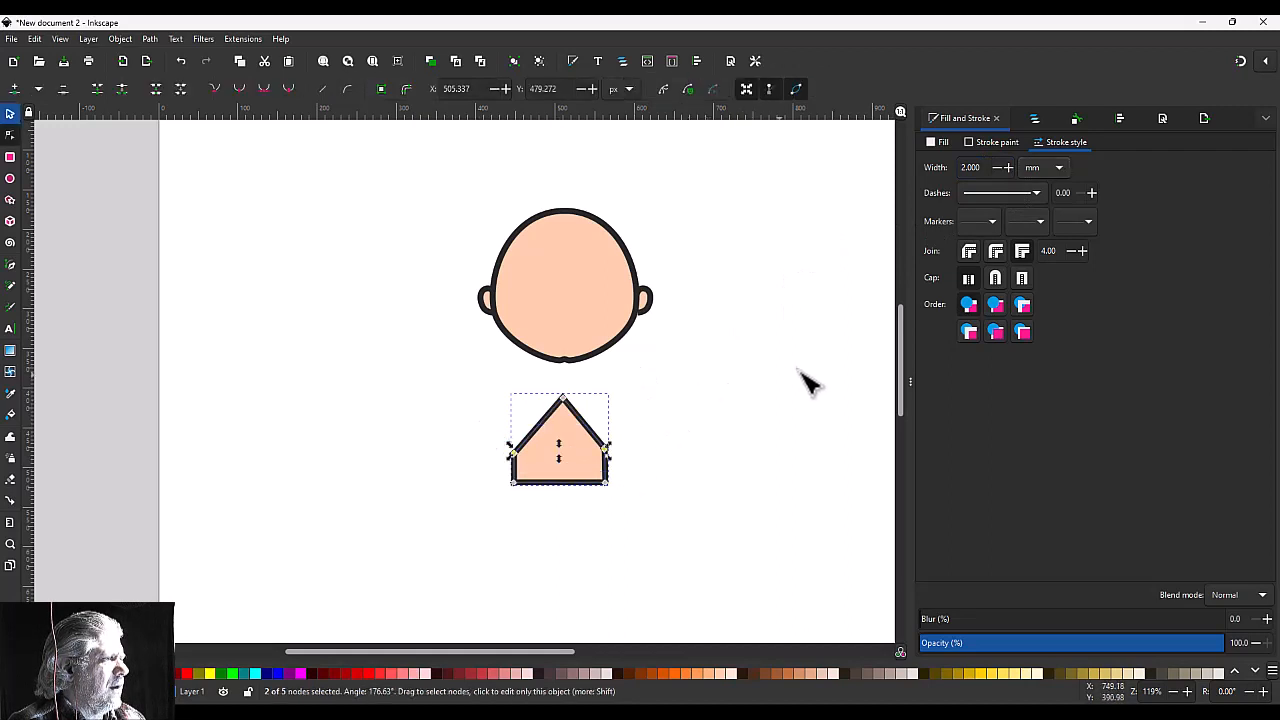
pyautogui.click(1112, 118)
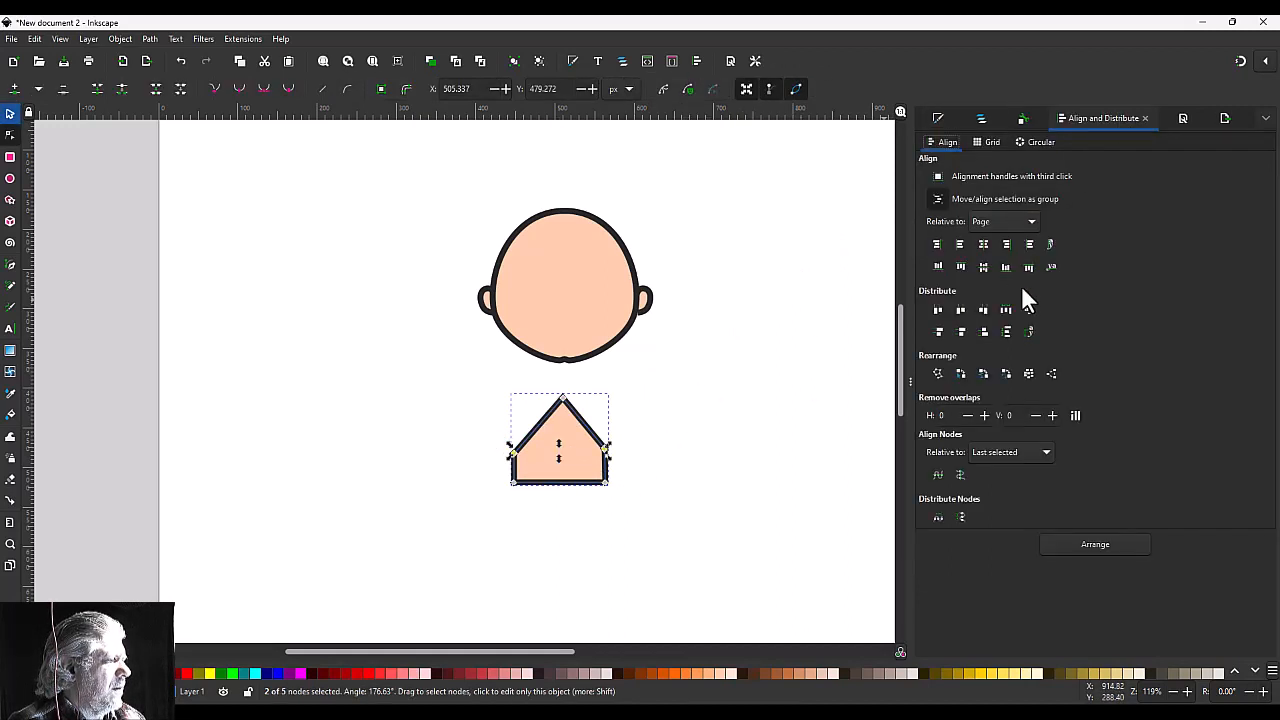
pyautogui.click(937, 475)
pyautogui.moveTo(655, 503); pyautogui.dragTo(505, 478)
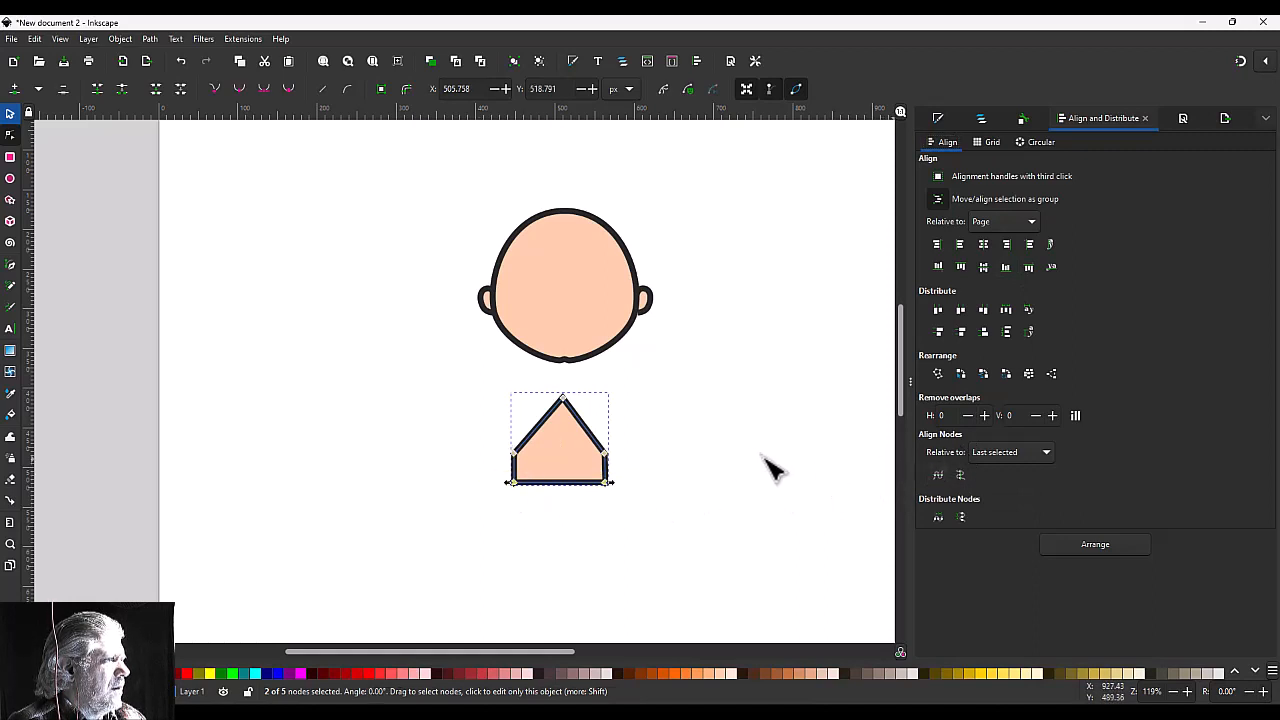
pyautogui.moveTo(647, 524); pyautogui.dragTo(546, 543)
# Step: Distribute the body's top node evenly between the side nodes and centre the whole shape horizontally on the page
pyautogui.moveTo(650, 471); pyautogui.dragTo(435, 375)
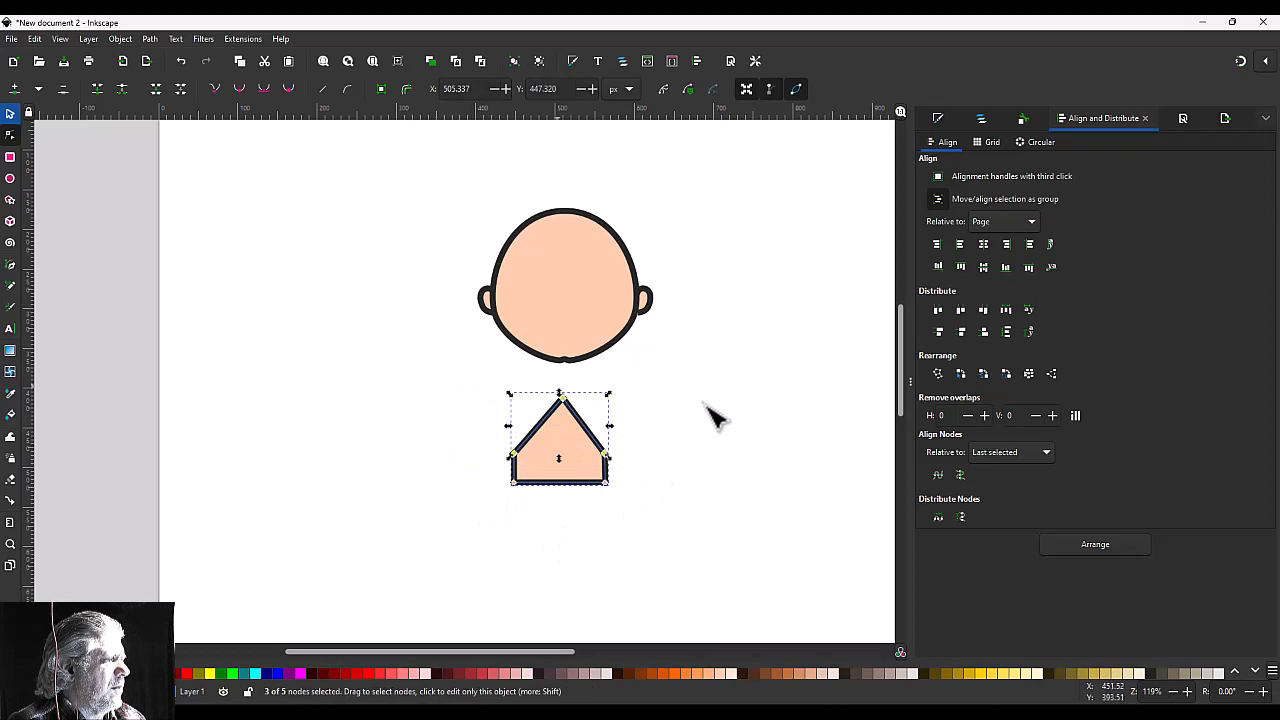
pyautogui.click(937, 517)
pyautogui.moveTo(672, 546); pyautogui.dragTo(434, 370)
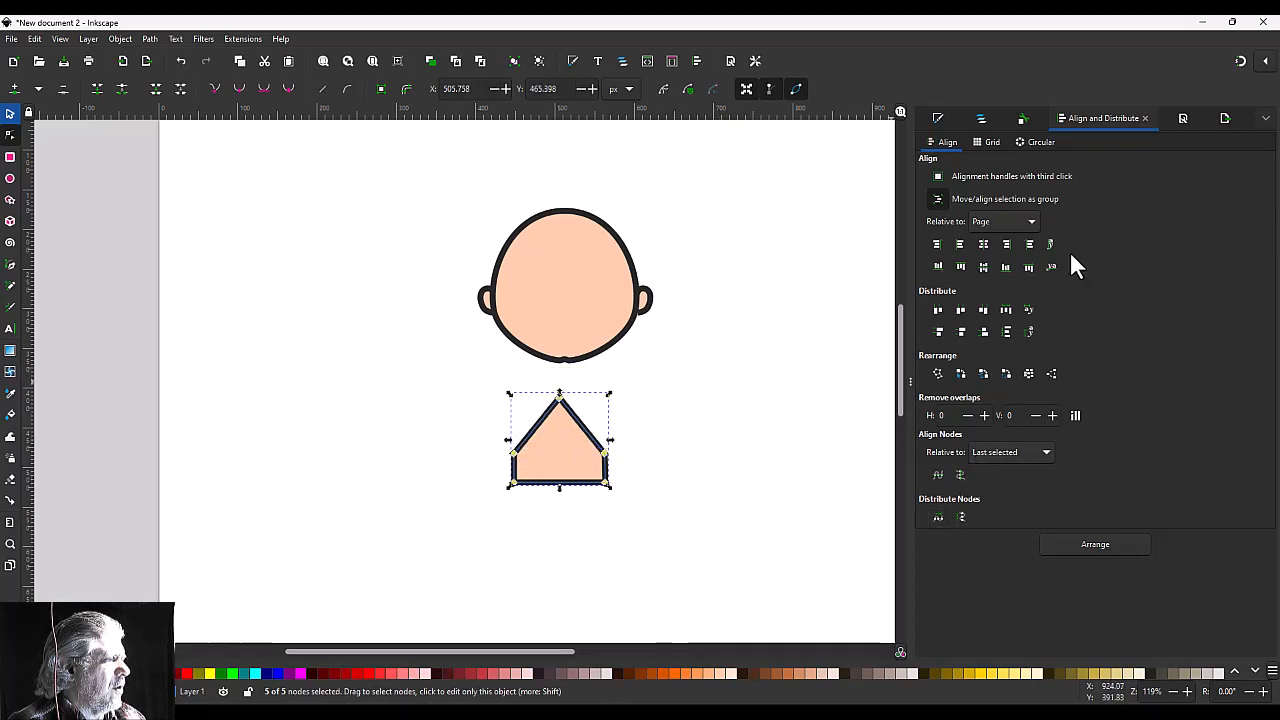
pyautogui.click(982, 245)
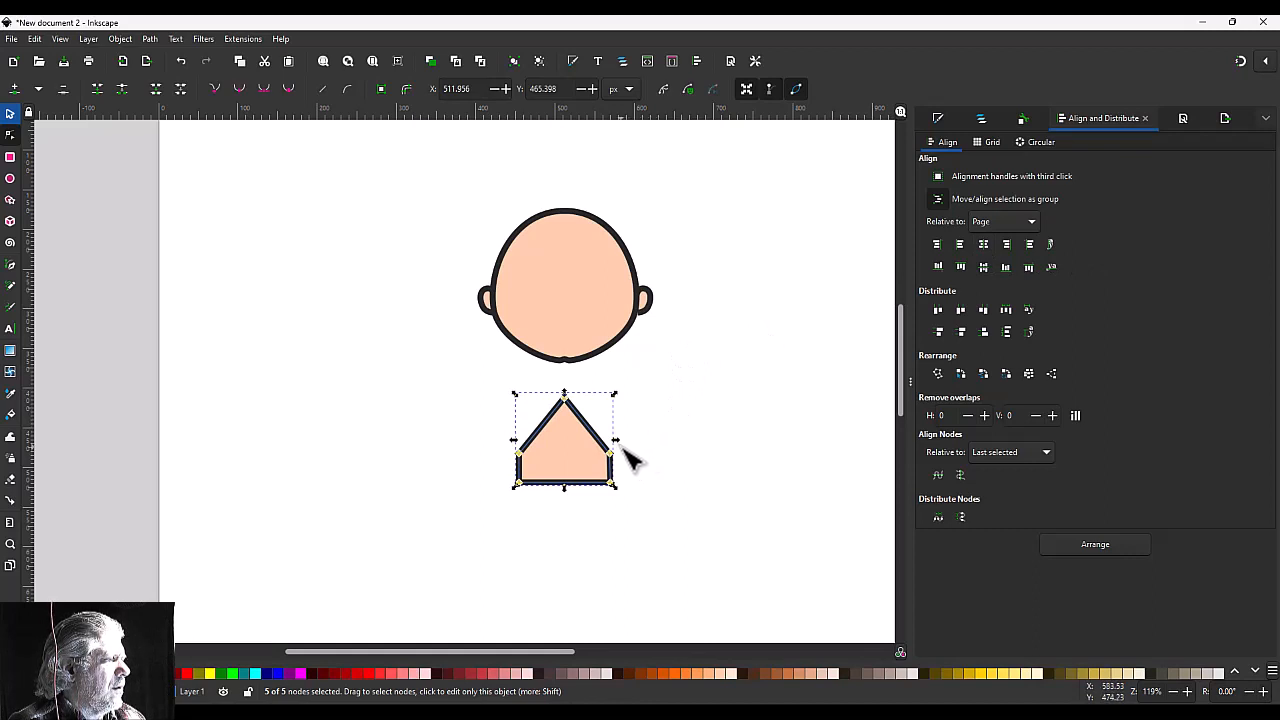
# Step: Scale the body shape down about its centre to about 110 × 105 px
pyautogui.press('s')
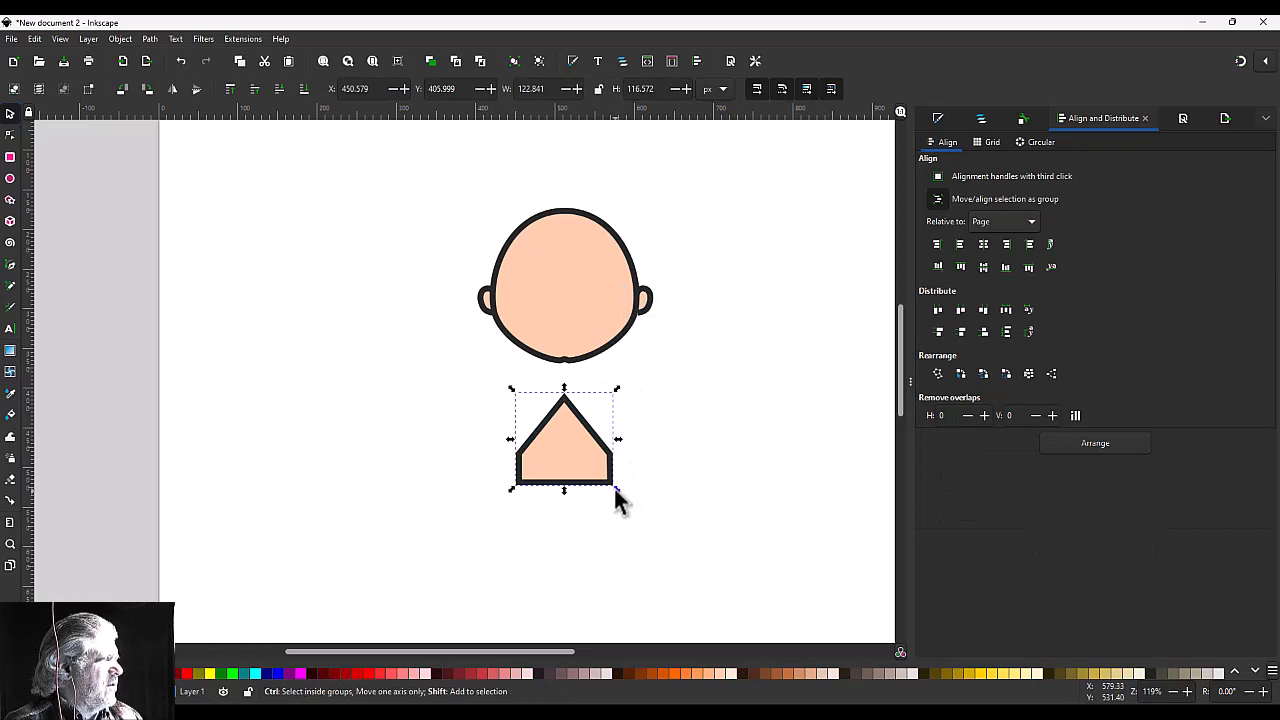
pyautogui.moveTo(614, 489); pyautogui.dragTo(612, 483)
pyautogui.press('Escape')
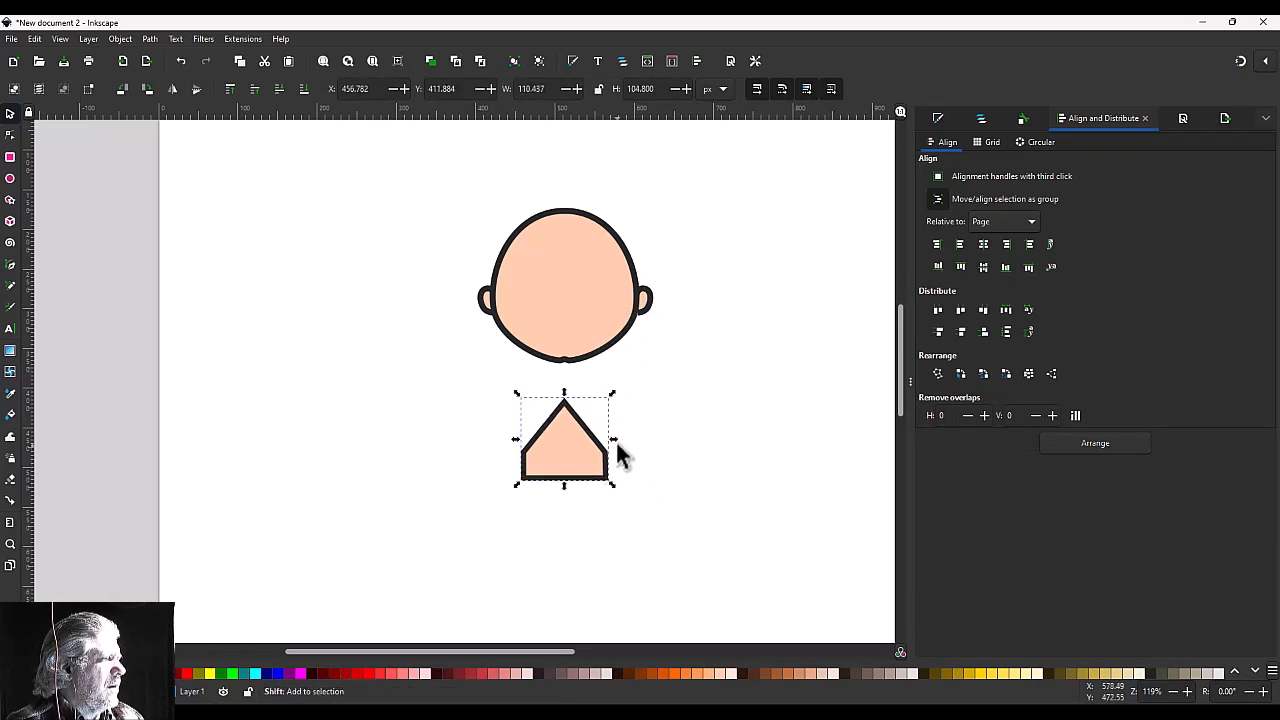
# Step: Convert all five nodes of the body shape to smooth nodes to round it off
pyautogui.press('n')
pyautogui.moveTo(645, 492); pyautogui.dragTo(430, 360)
pyautogui.click(239, 89)
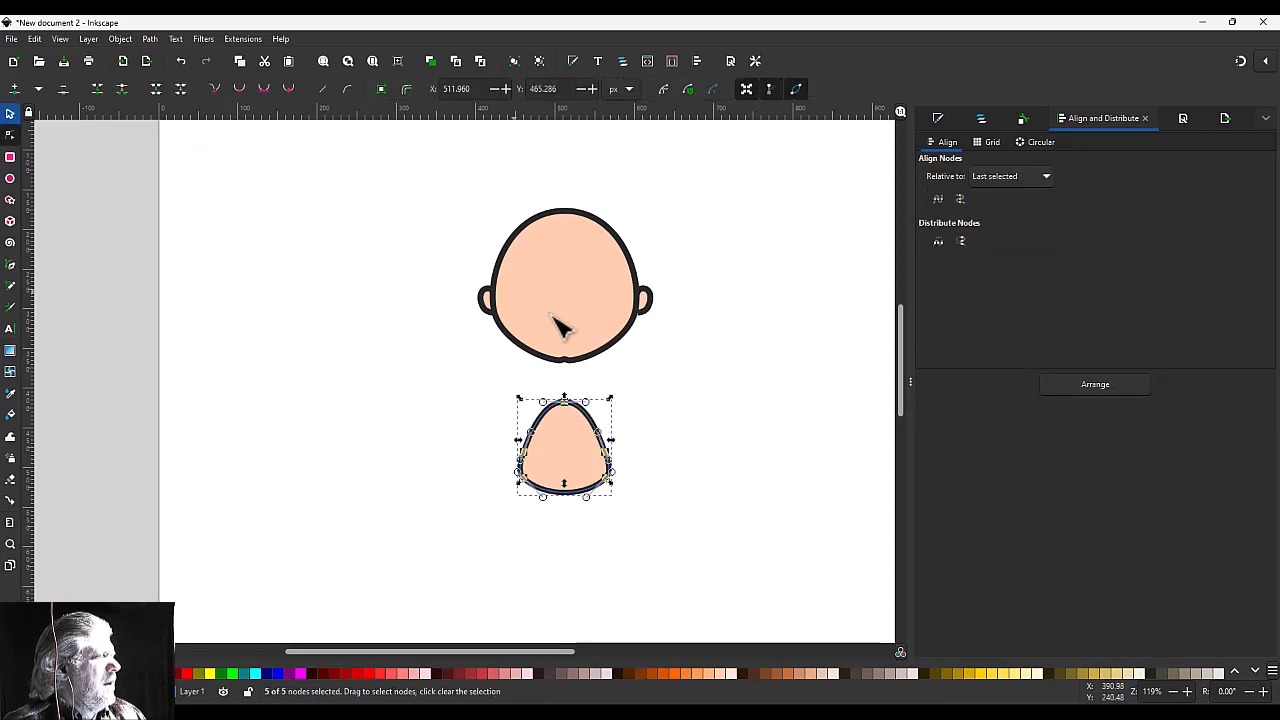
# Step: Make the body's two bottom corners cusp nodes and flatten the bottom edge by pulling its curve handles up
pyautogui.moveTo(625, 520); pyautogui.dragTo(472, 455)
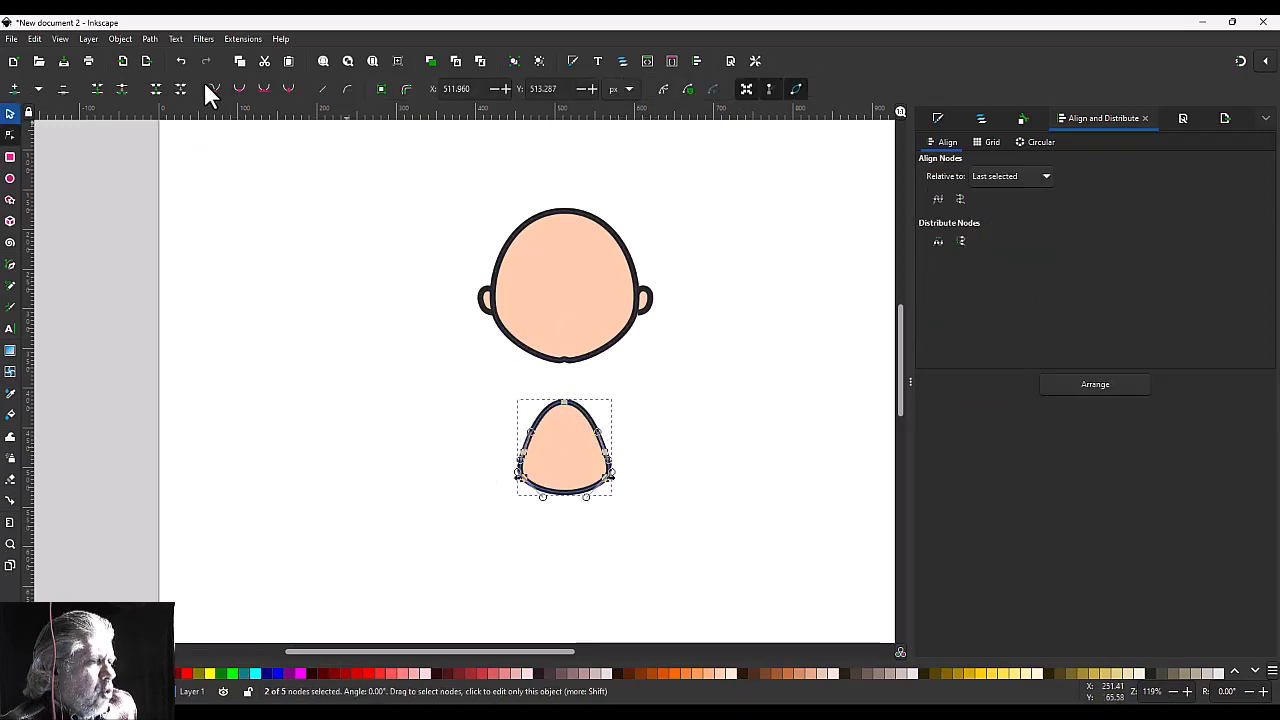
pyautogui.keyDown('ctrl'); pyautogui.scroll(3, 560, 490); pyautogui.keyUp('ctrl')
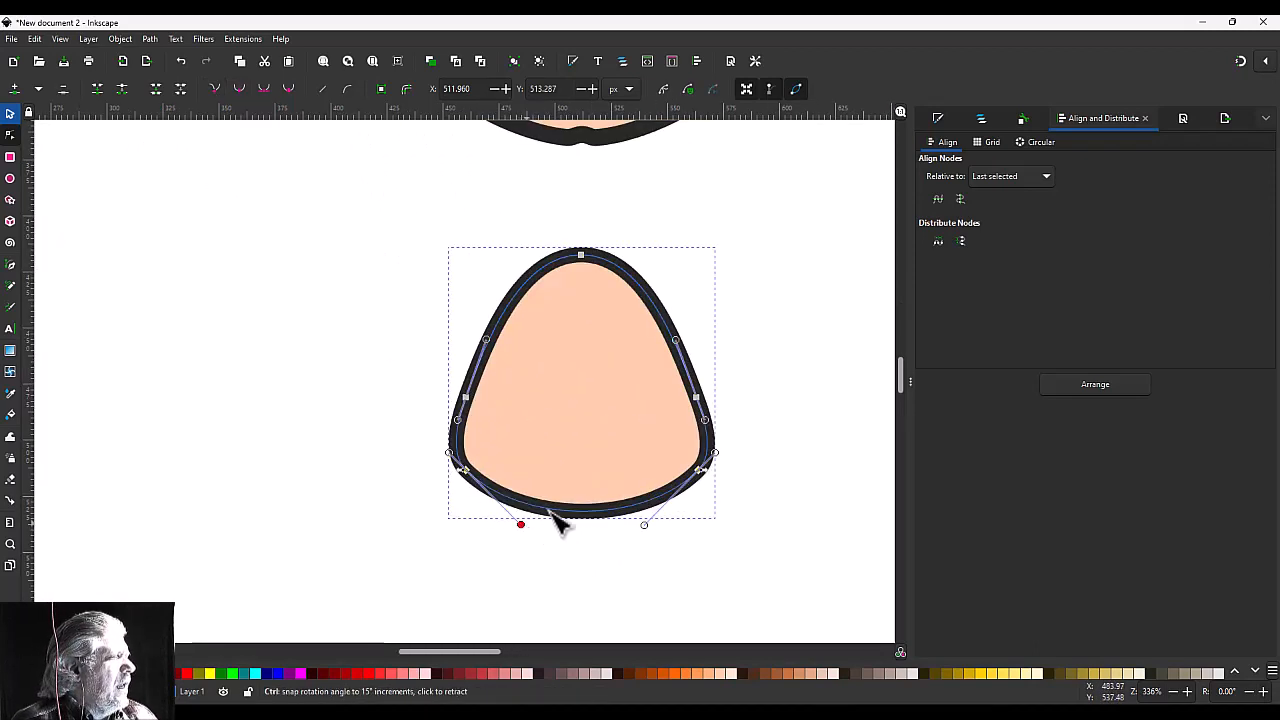
pyautogui.moveTo(527, 520); pyautogui.dragTo(565, 480)
pyautogui.moveTo(641, 522); pyautogui.dragTo(565, 481)
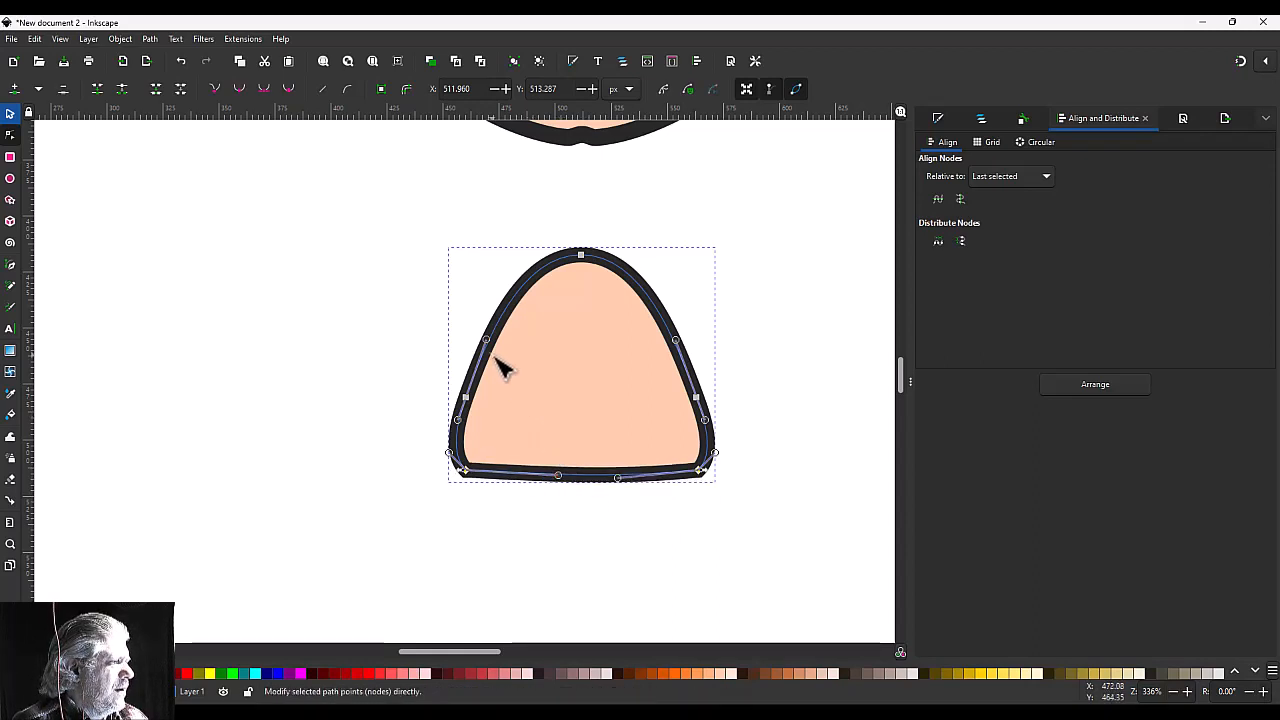
# Step: Round out the body's upper half by pulling the side nodes' upper handles outward and lengthening the top node's horizontal handles
pyautogui.moveTo(486, 341)
pyautogui.mouseDown()
pyautogui.moveTo(466, 334)
pyautogui.moveTo(482, 337)
pyautogui.mouseUp()
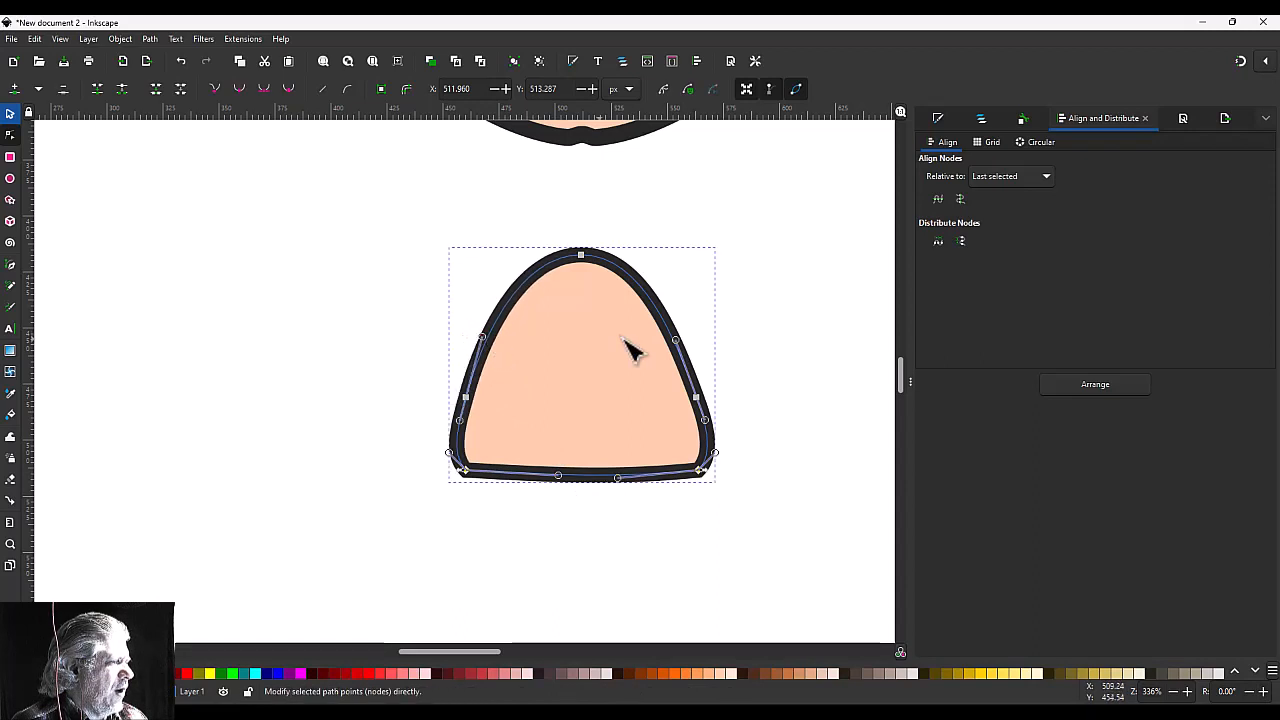
pyautogui.moveTo(679, 343); pyautogui.dragTo(686, 341)
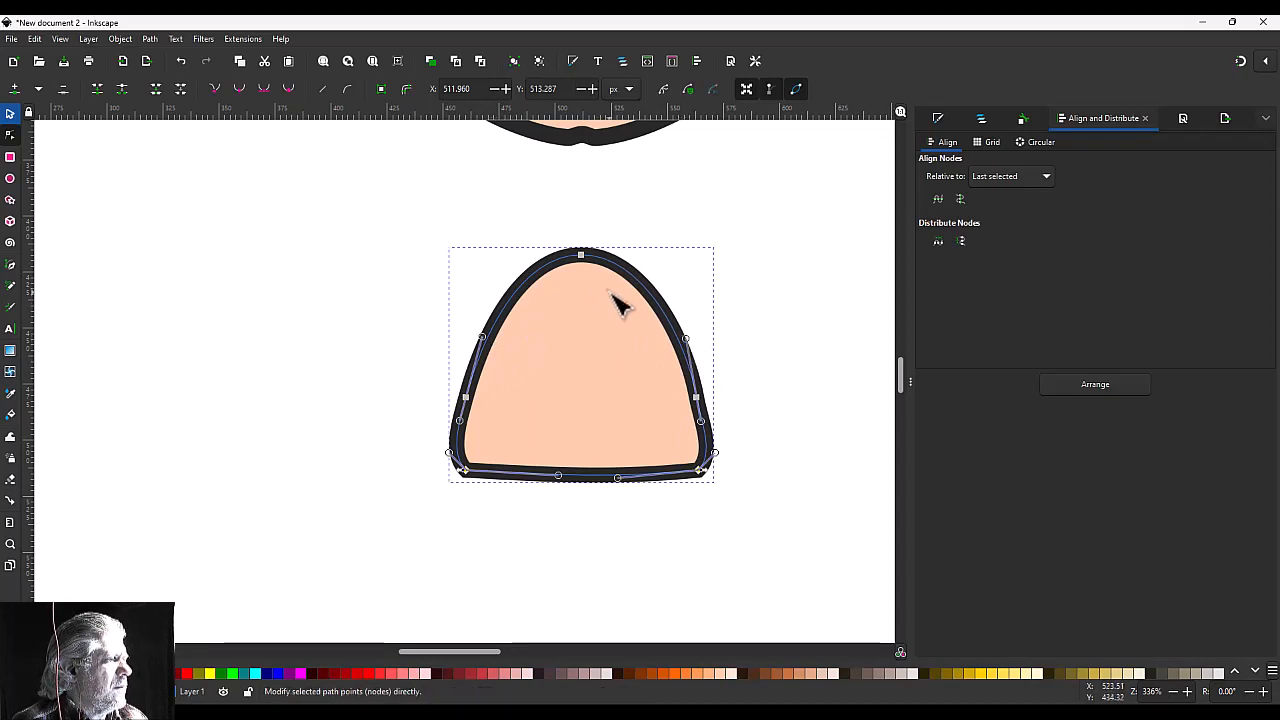
pyautogui.click(581, 255)
pyautogui.moveTo(643, 254); pyautogui.dragTo(665, 255)
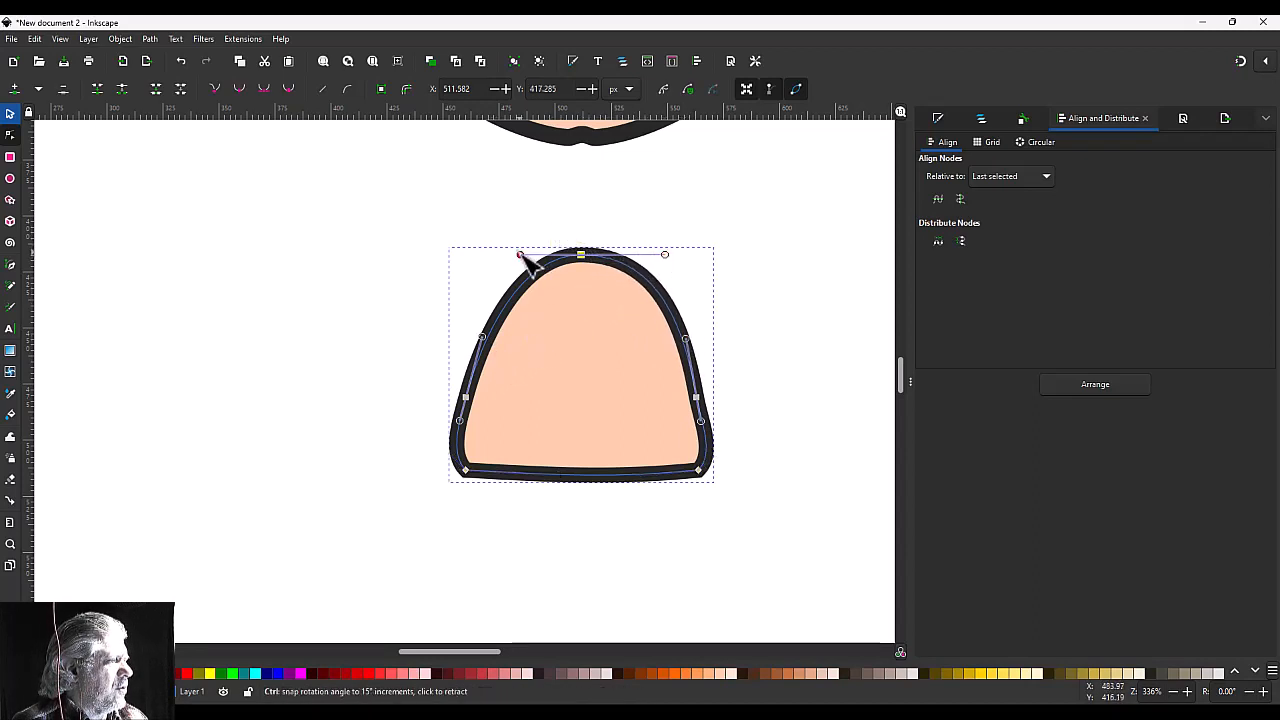
pyautogui.moveTo(520, 258); pyautogui.dragTo(502, 255)
pyautogui.click(766, 352)
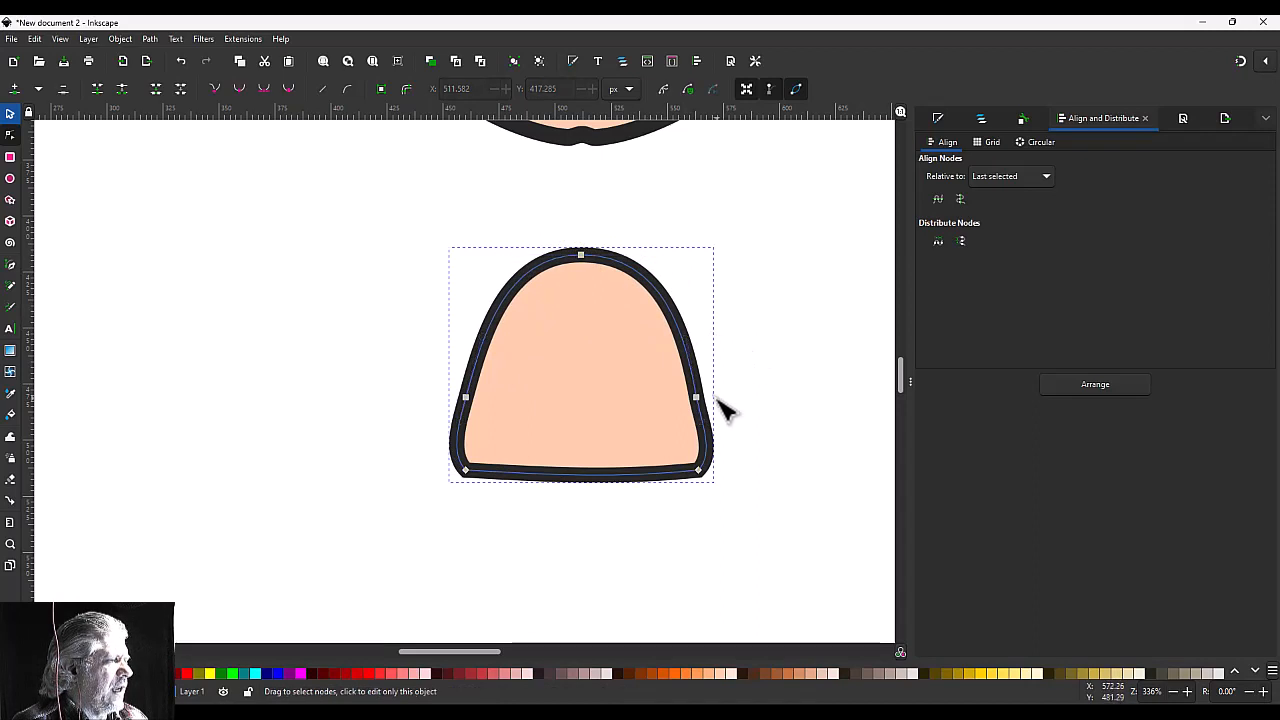
# Step: Reset the handles of the body's right side node by making it a cusp and then a smooth node again
pyautogui.click(697, 398)
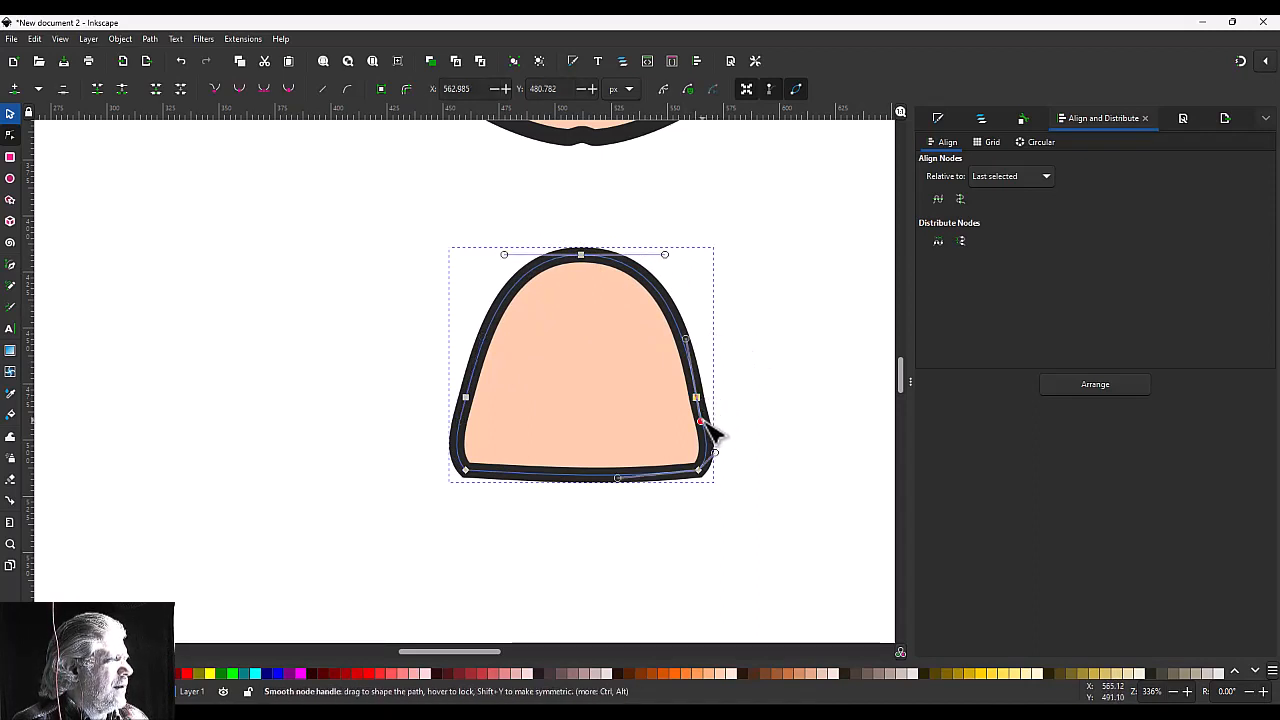
pyautogui.moveTo(704, 423); pyautogui.dragTo(713, 430)
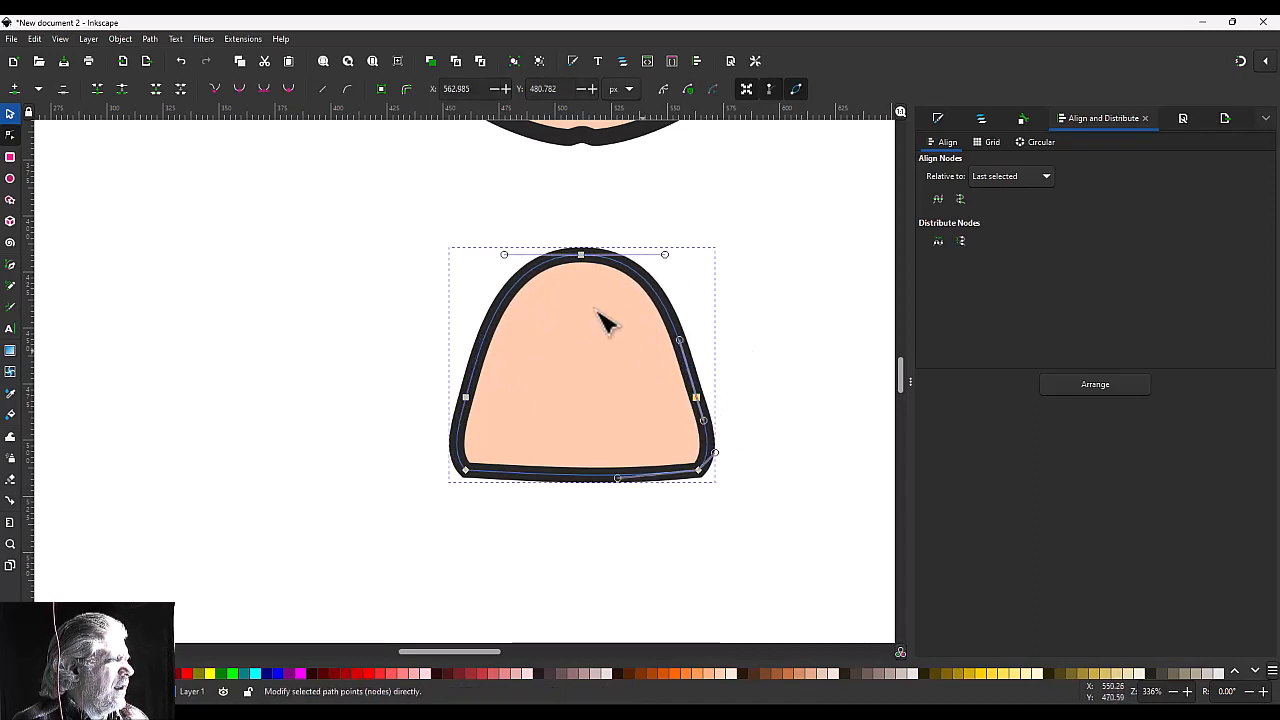
pyautogui.click(213, 89)
pyautogui.click(239, 89)
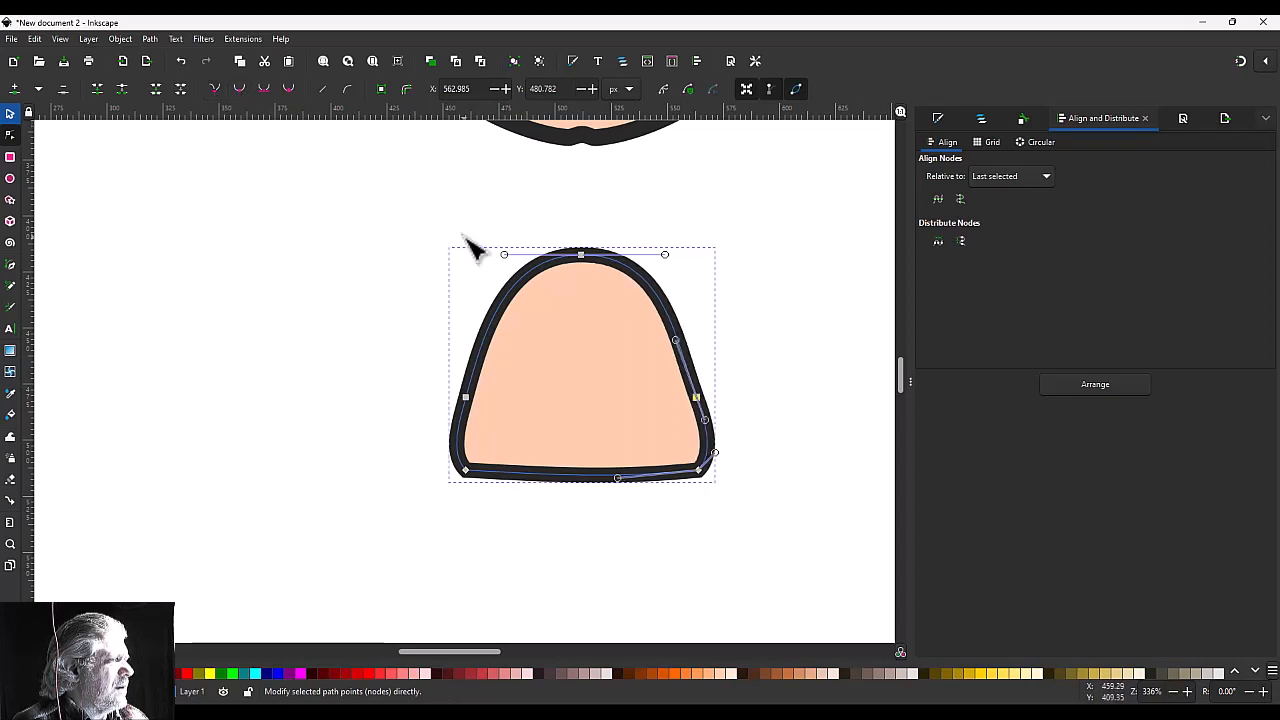
# Step: Reset the left side node's handles by converting it to cusp and back to smooth, and pull the side curves slightly outward
pyautogui.click(465, 397)
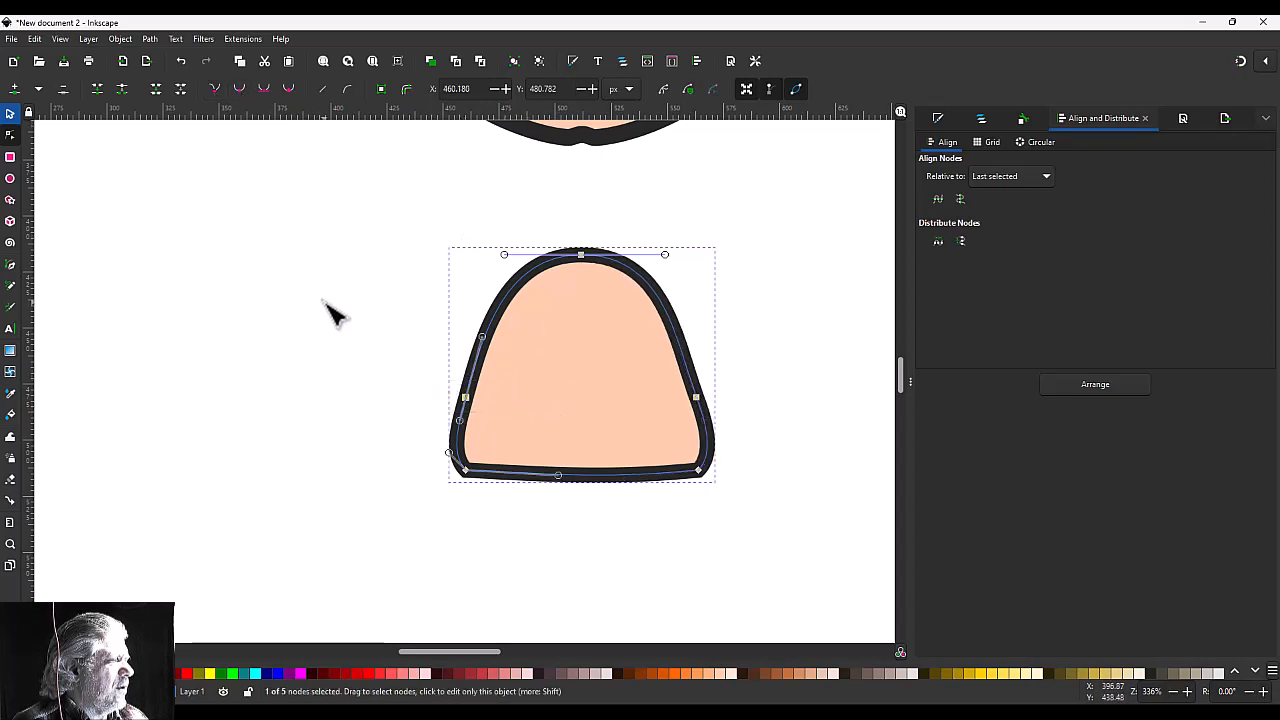
pyautogui.click(212, 88)
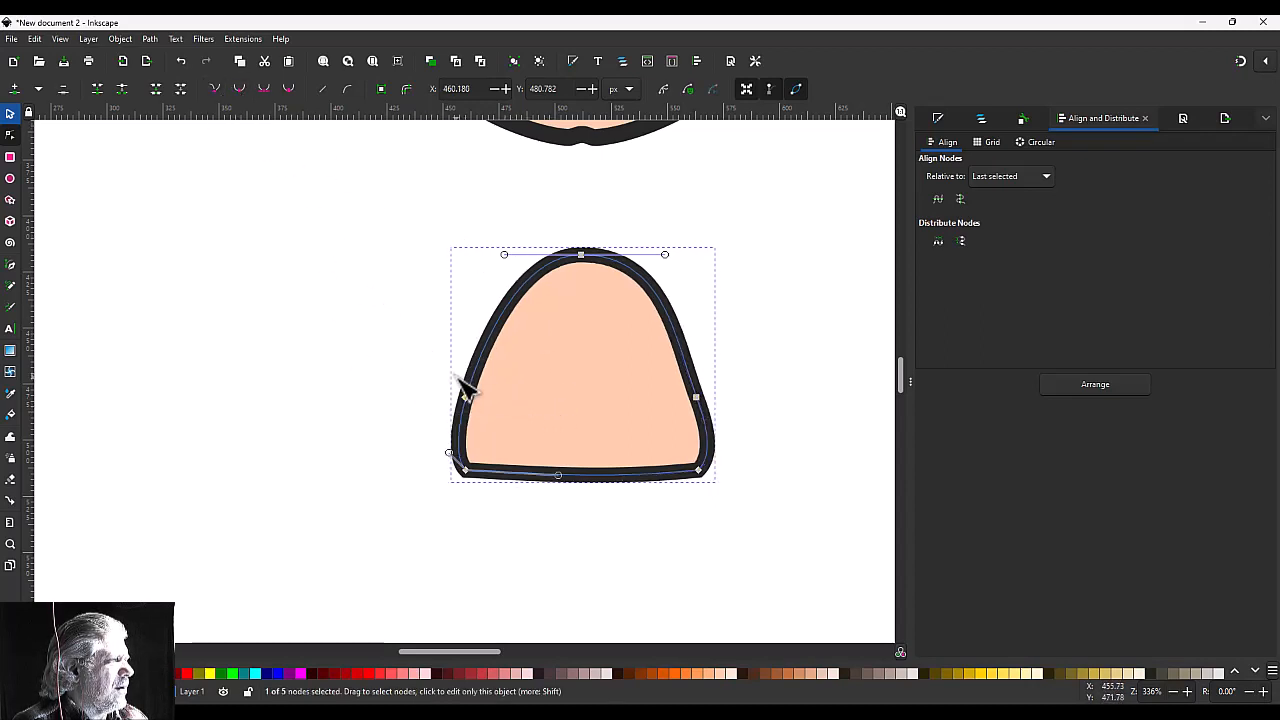
pyautogui.moveTo(466, 398); pyautogui.dragTo(449, 366)
pyautogui.hotkey('ctrl', 'z')
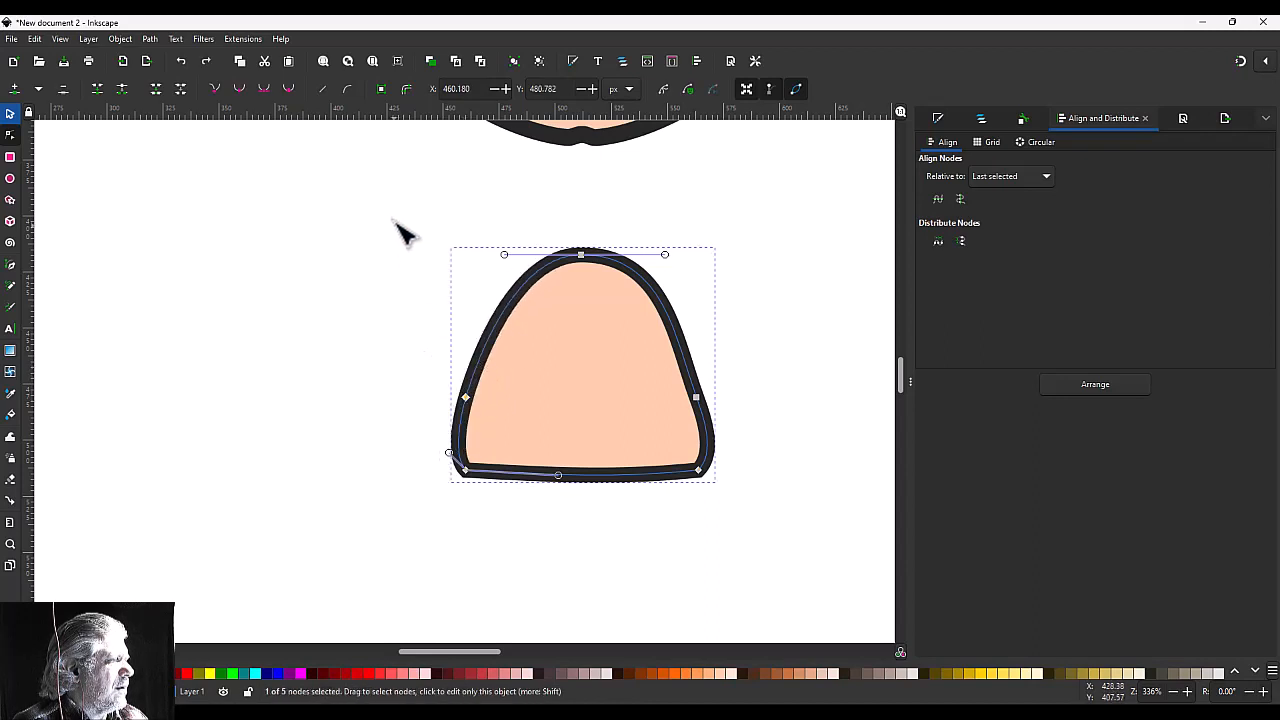
pyautogui.click(238, 88)
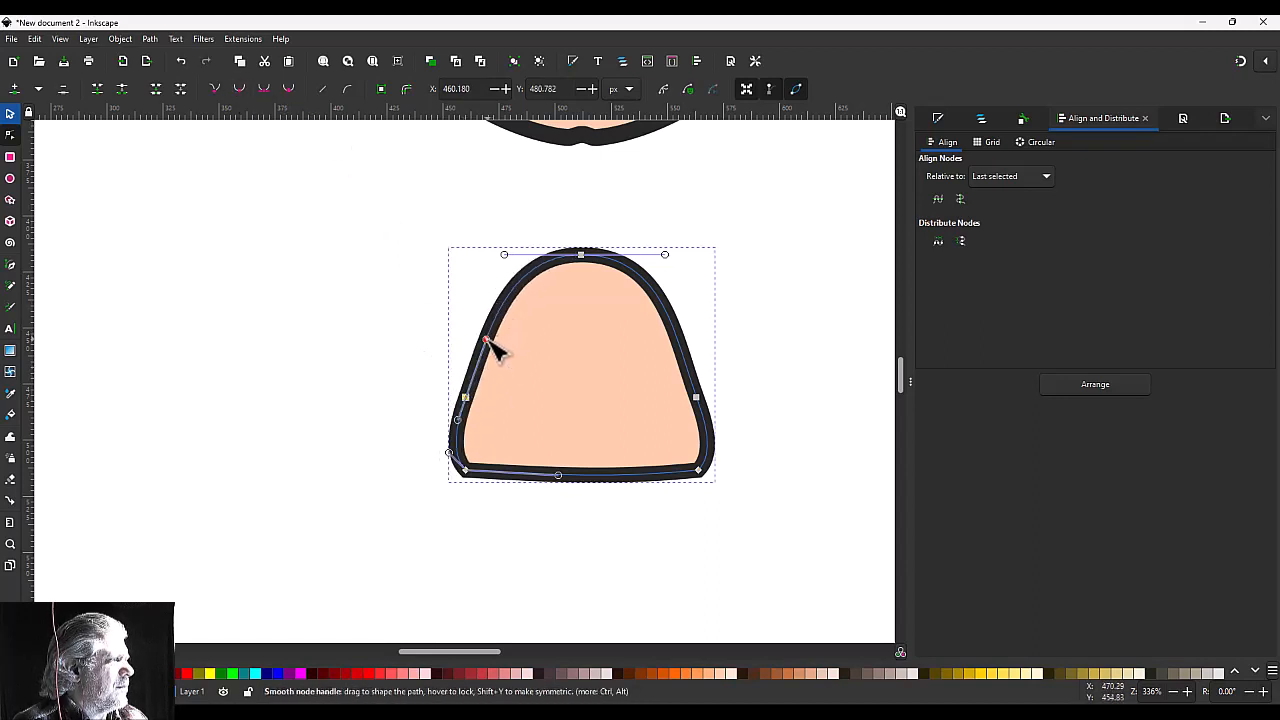
pyautogui.moveTo(486, 342); pyautogui.dragTo(481, 336)
pyautogui.click(696, 397)
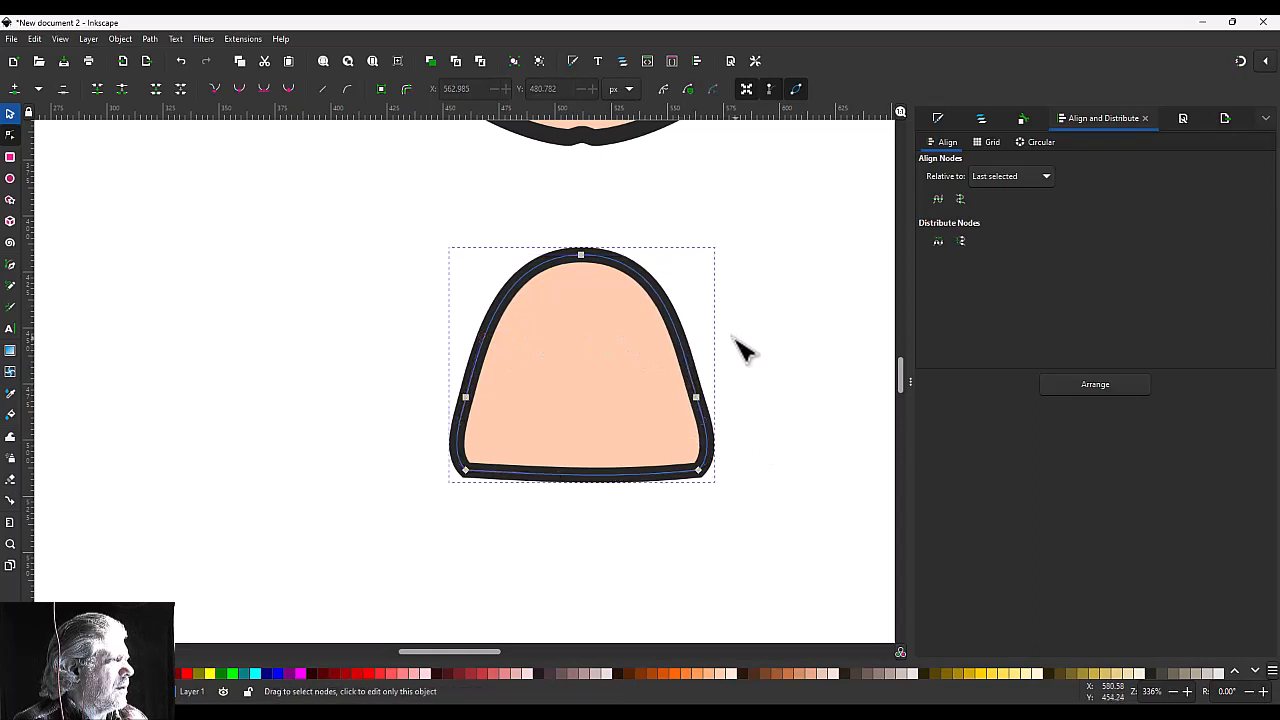
# Step: Move the body straight up so its top meets the bottom of the head
pyautogui.keyDown('ctrl'); pyautogui.scroll(-3, 737, 346); pyautogui.keyUp('ctrl')
pyautogui.press('s')
pyautogui.moveTo(686, 346); pyautogui.dragTo(686, 310)
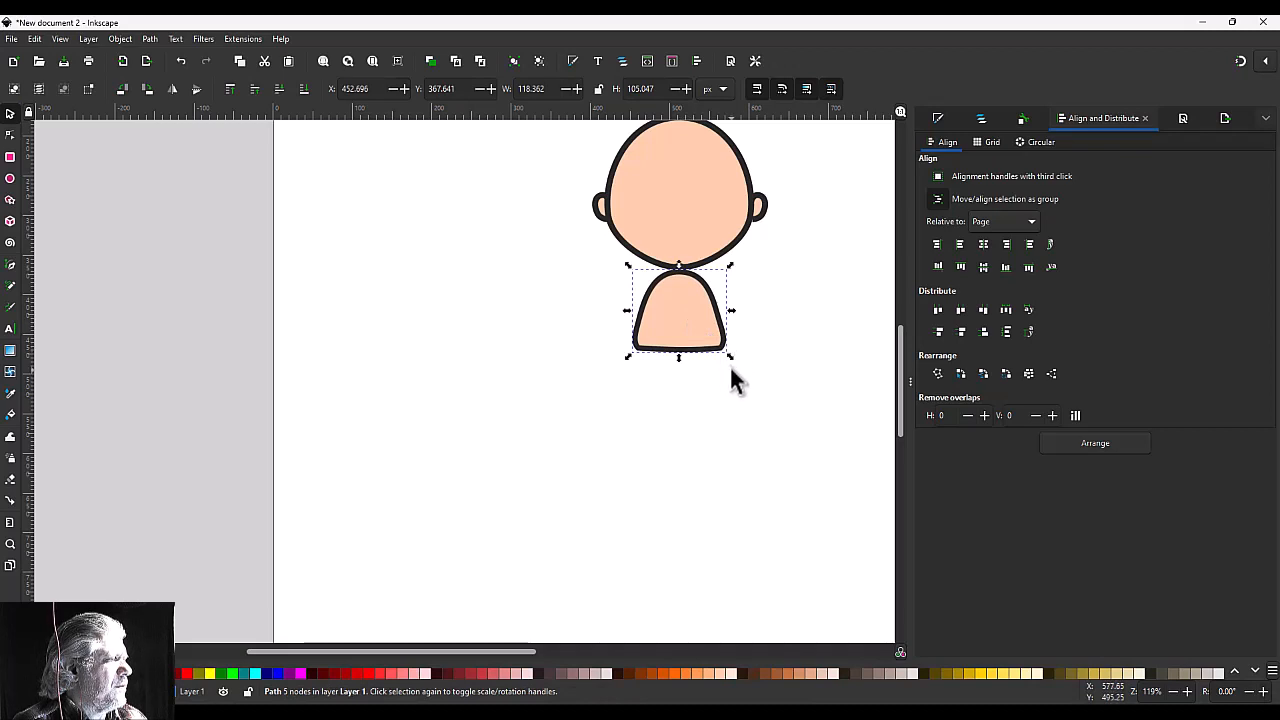
# Step: Lengthen the body to about 113 px by lowering its side and bottom nodes, and widen the top node's handles for broader shoulders
pyautogui.press('n')
pyautogui.moveTo(752, 394); pyautogui.dragTo(588, 312)
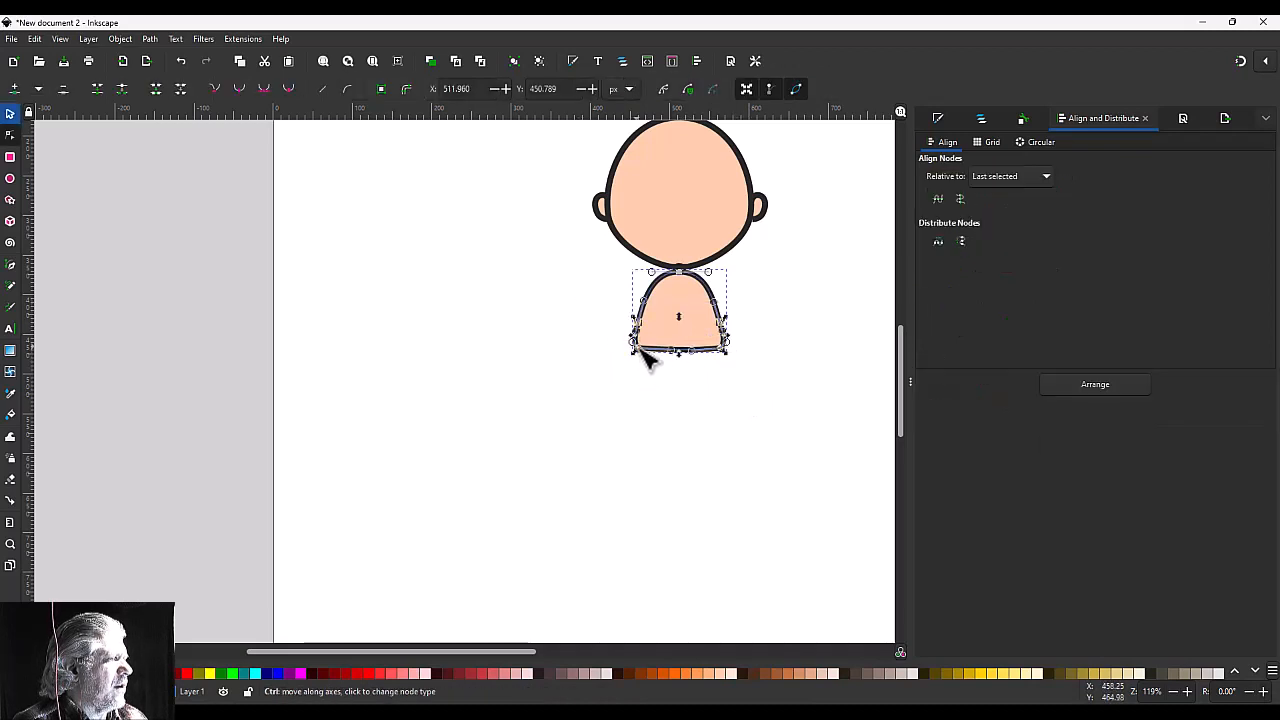
pyautogui.moveTo(643, 349); pyautogui.dragTo(646, 362)
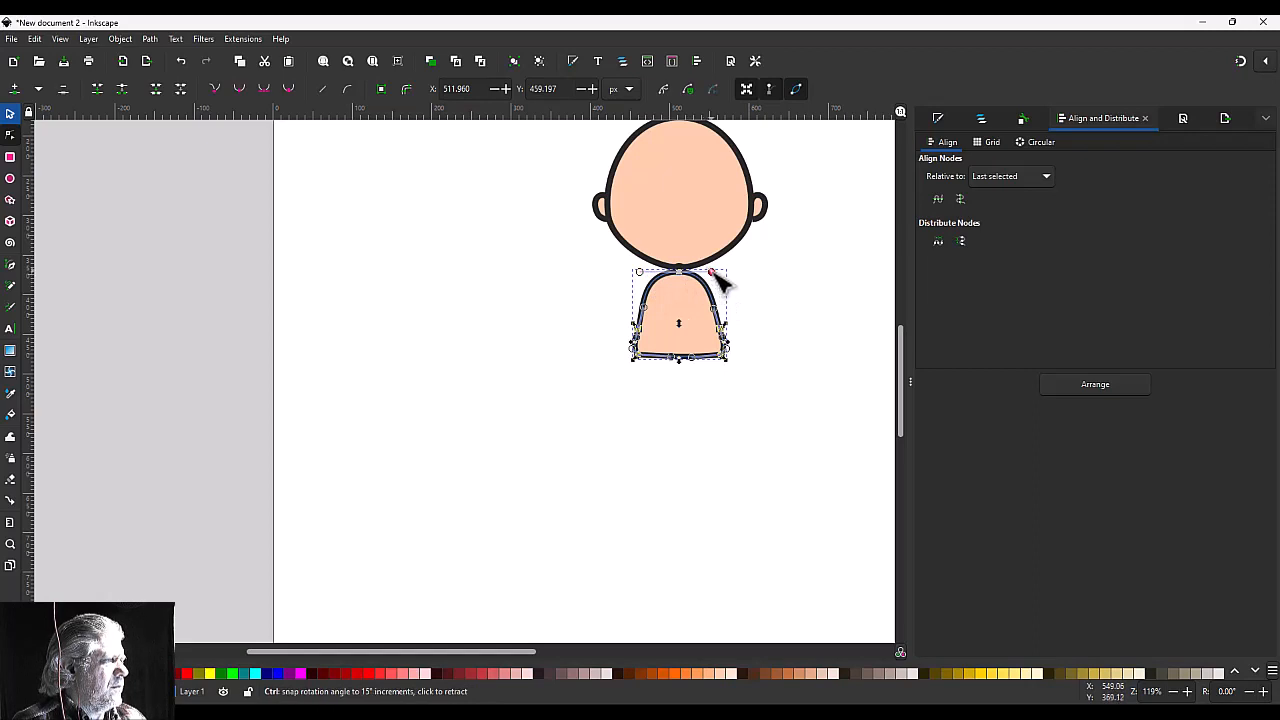
pyautogui.moveTo(713, 274); pyautogui.dragTo(721, 277)
pyautogui.press('s')
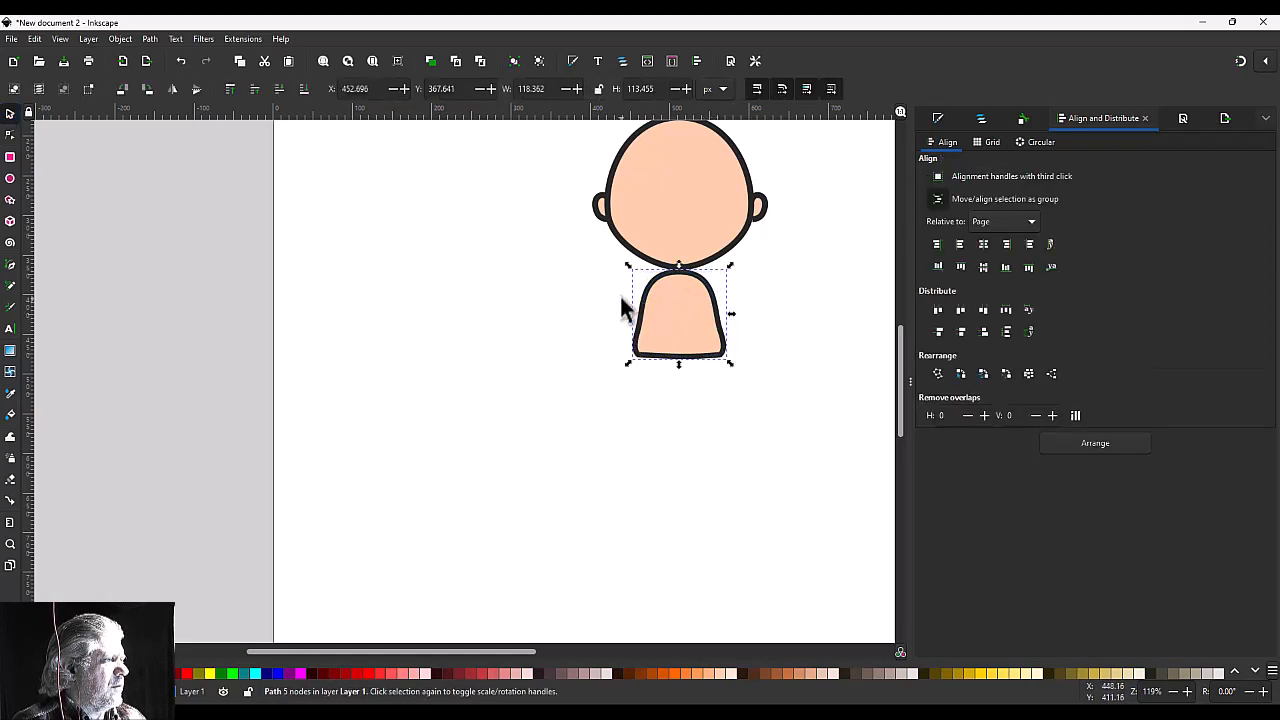
pyautogui.press('n')
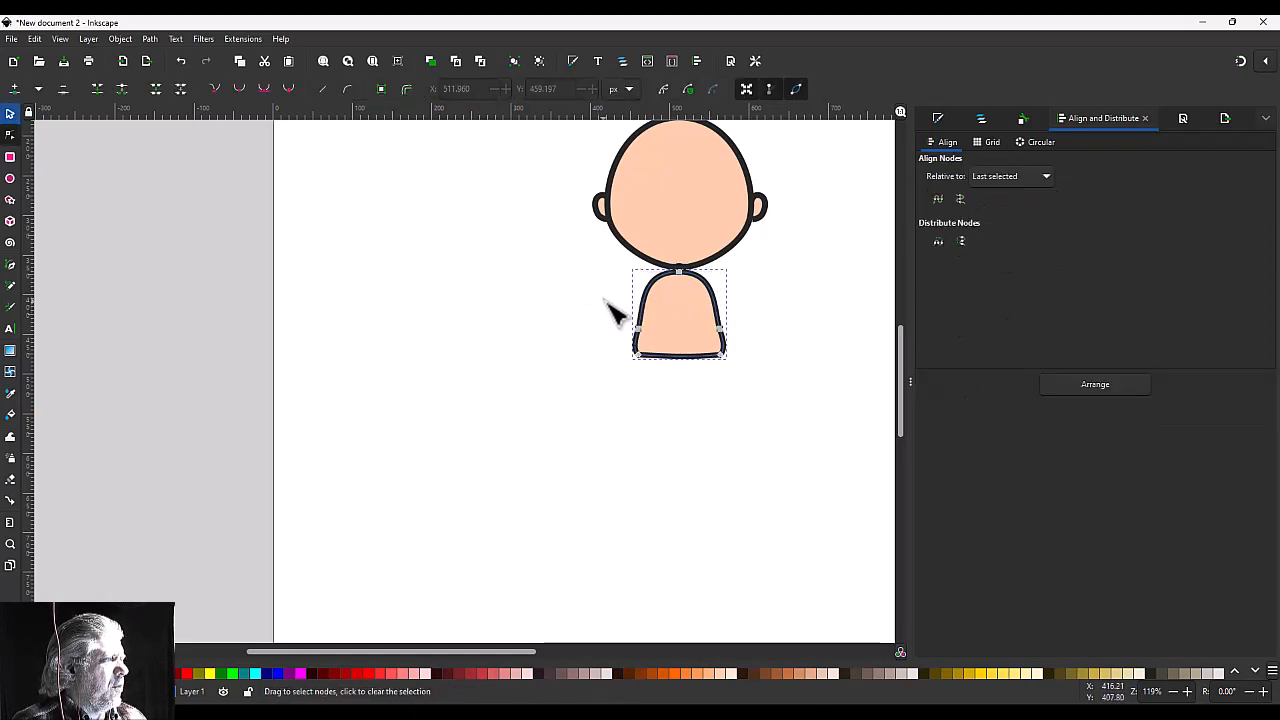
pyautogui.press('s')
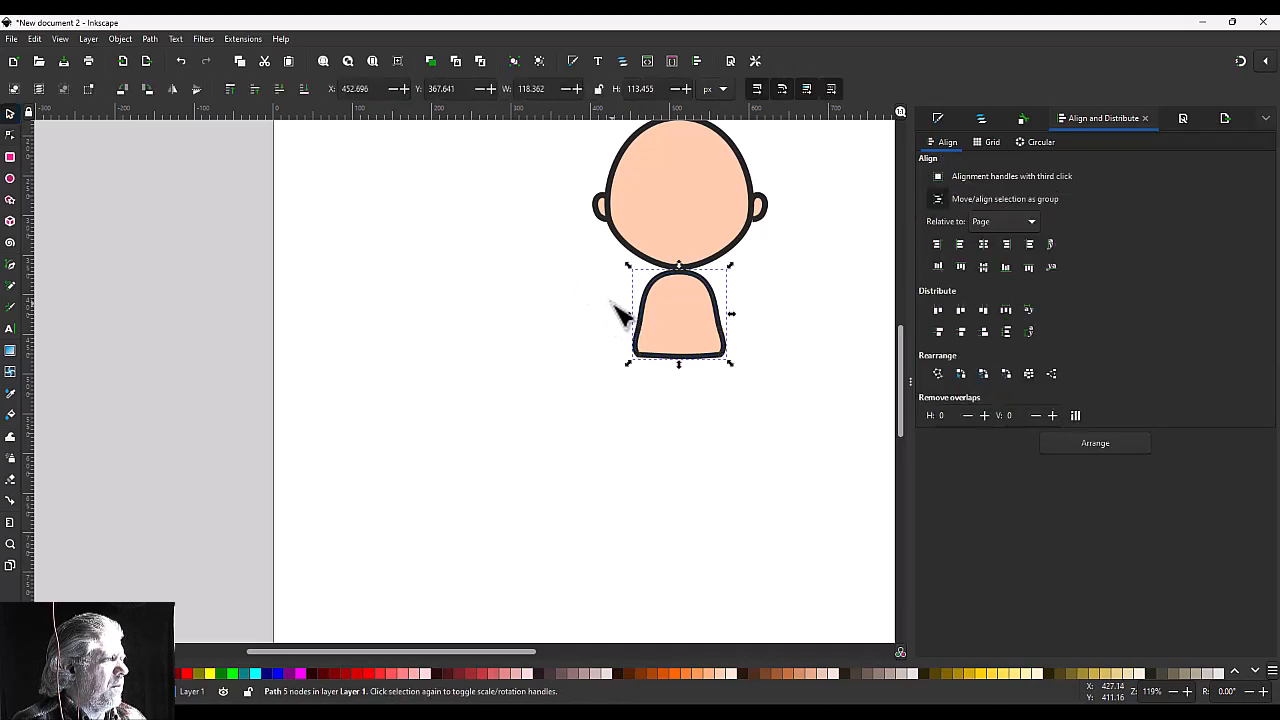
# Step: Draw a small closed triangle with a base about 28 px wide beside the body's left side using the Pen tool
pyautogui.press('b')
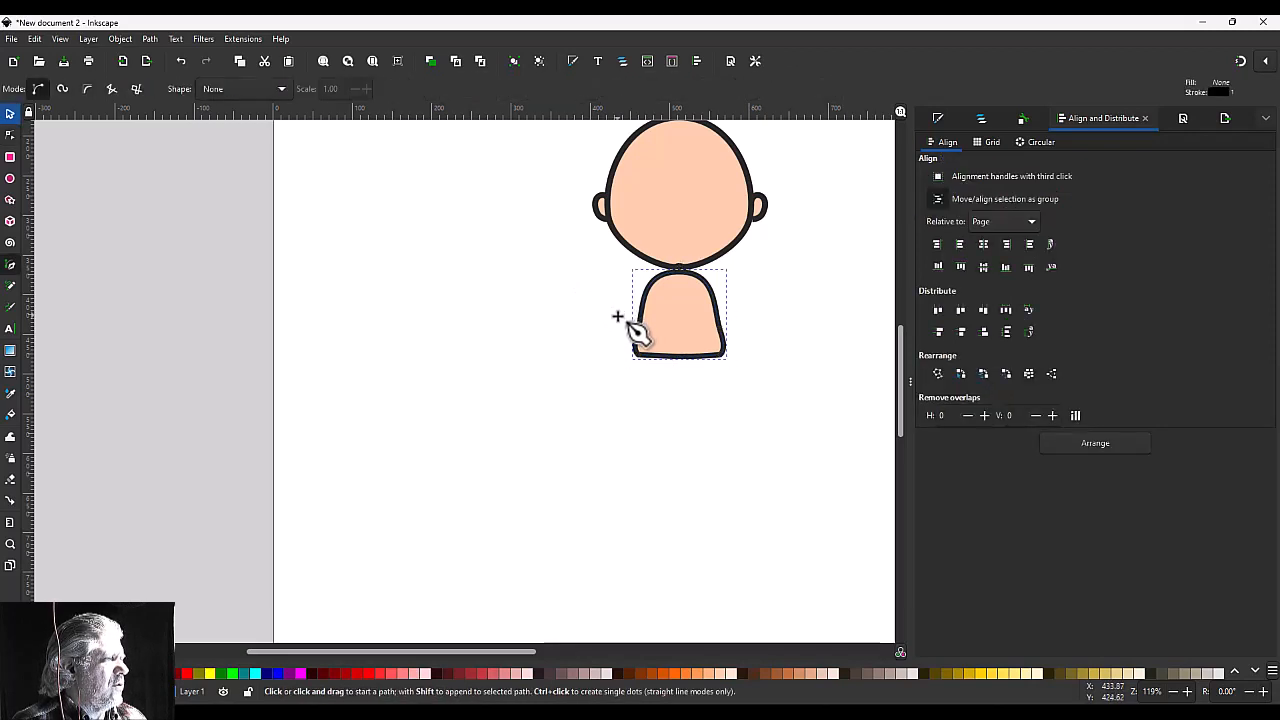
pyautogui.click(617, 316)
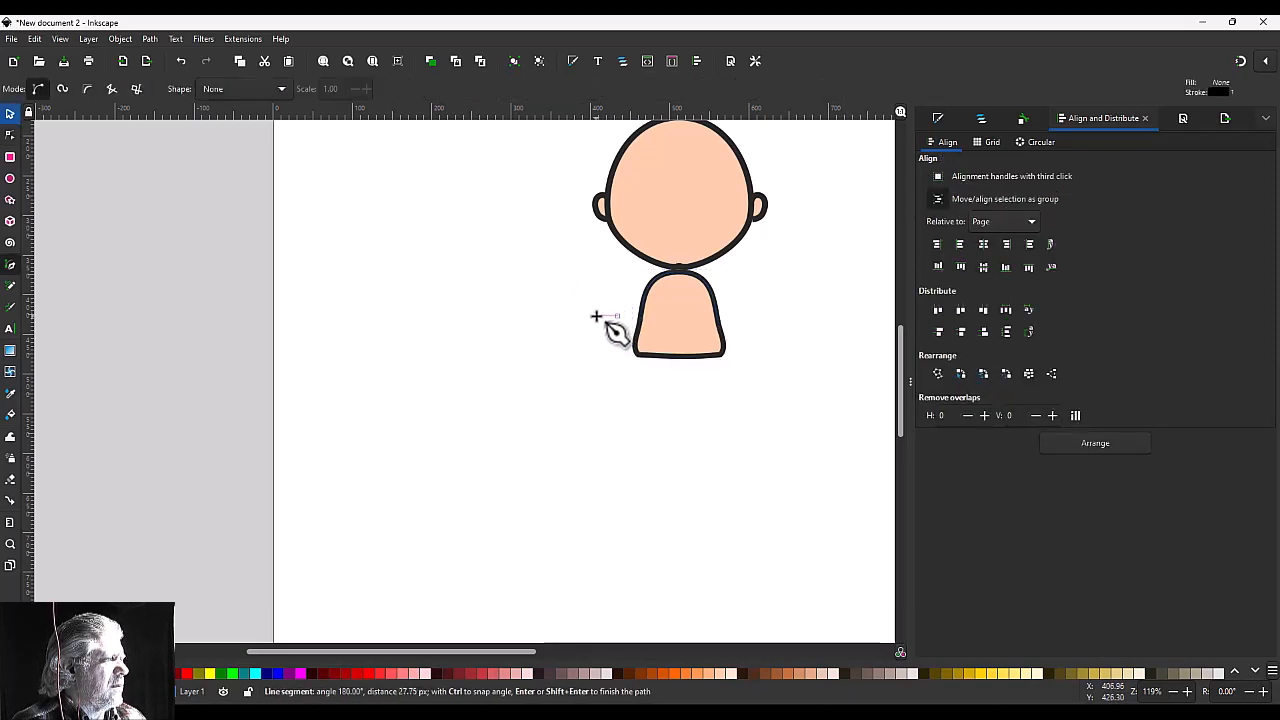
pyautogui.click(596, 316)
pyautogui.click(612, 282)
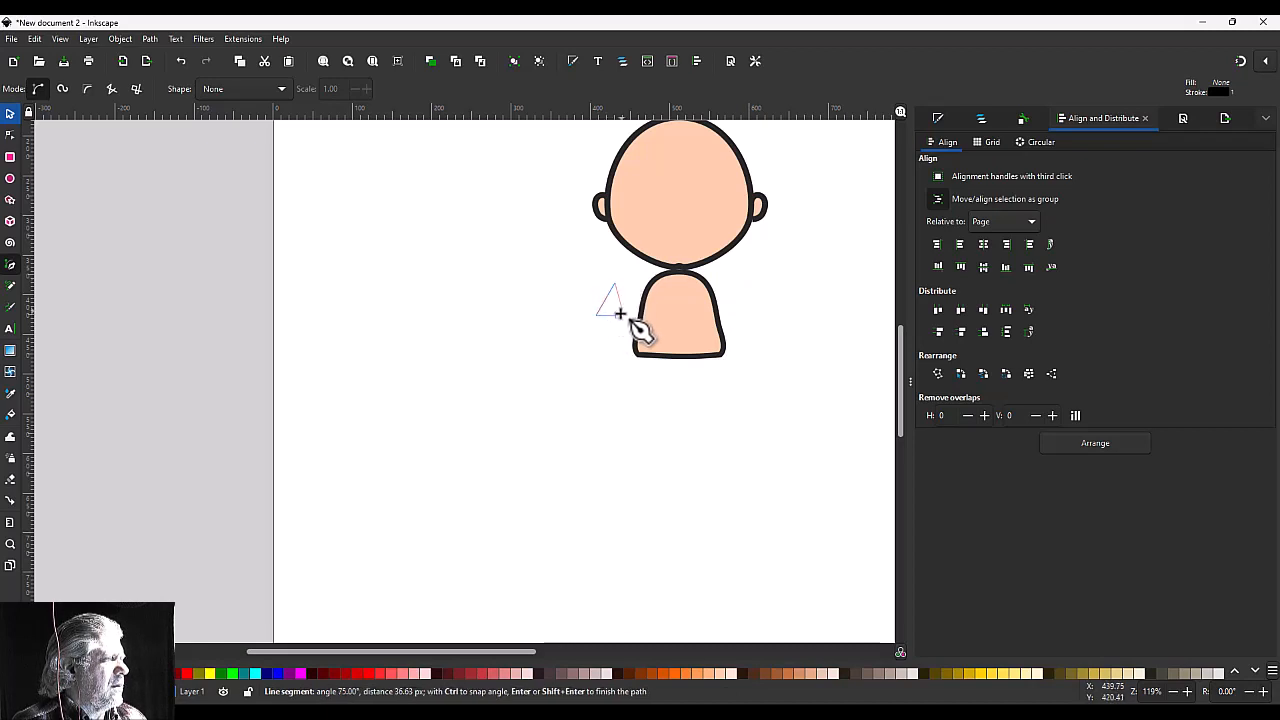
pyautogui.click(618, 317)
# Step: Distribute the triangle's nodes evenly horizontally and make all three smooth to form an egg shape
pyautogui.moveTo(628, 331); pyautogui.dragTo(575, 255)
pyautogui.click(939, 242)
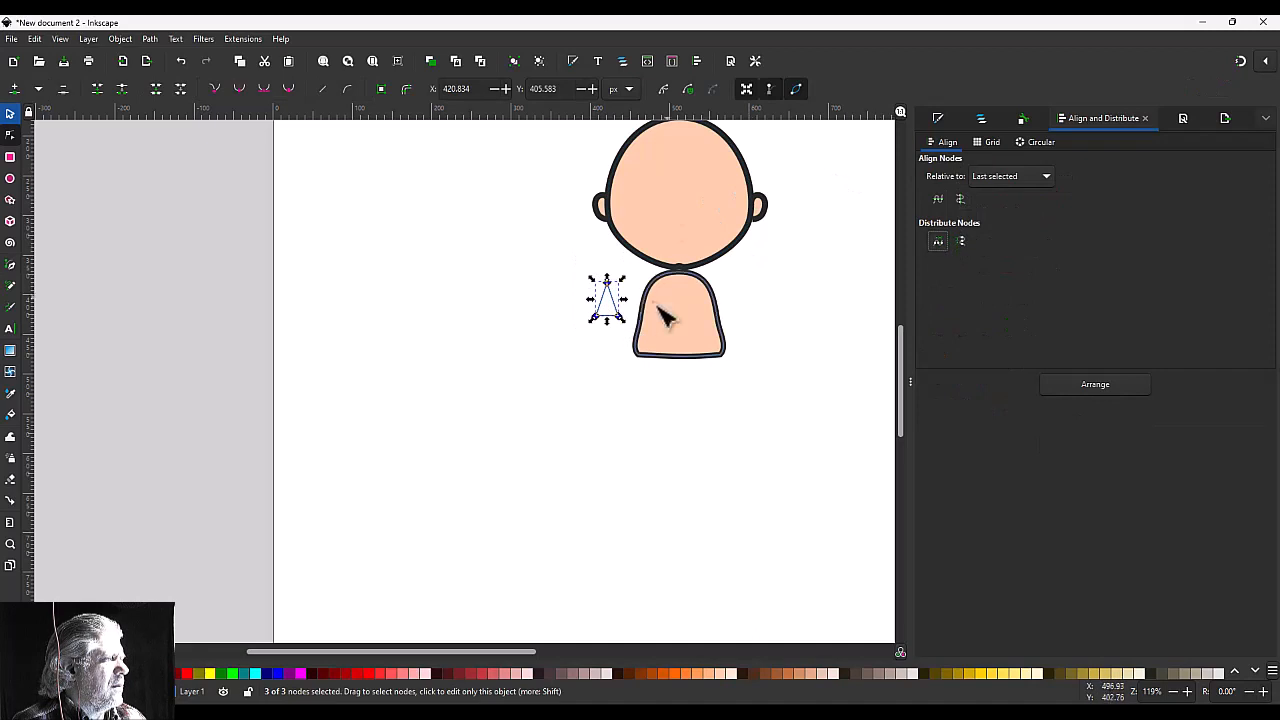
pyautogui.click(239, 89)
pyautogui.scroll(3, 632, 300)
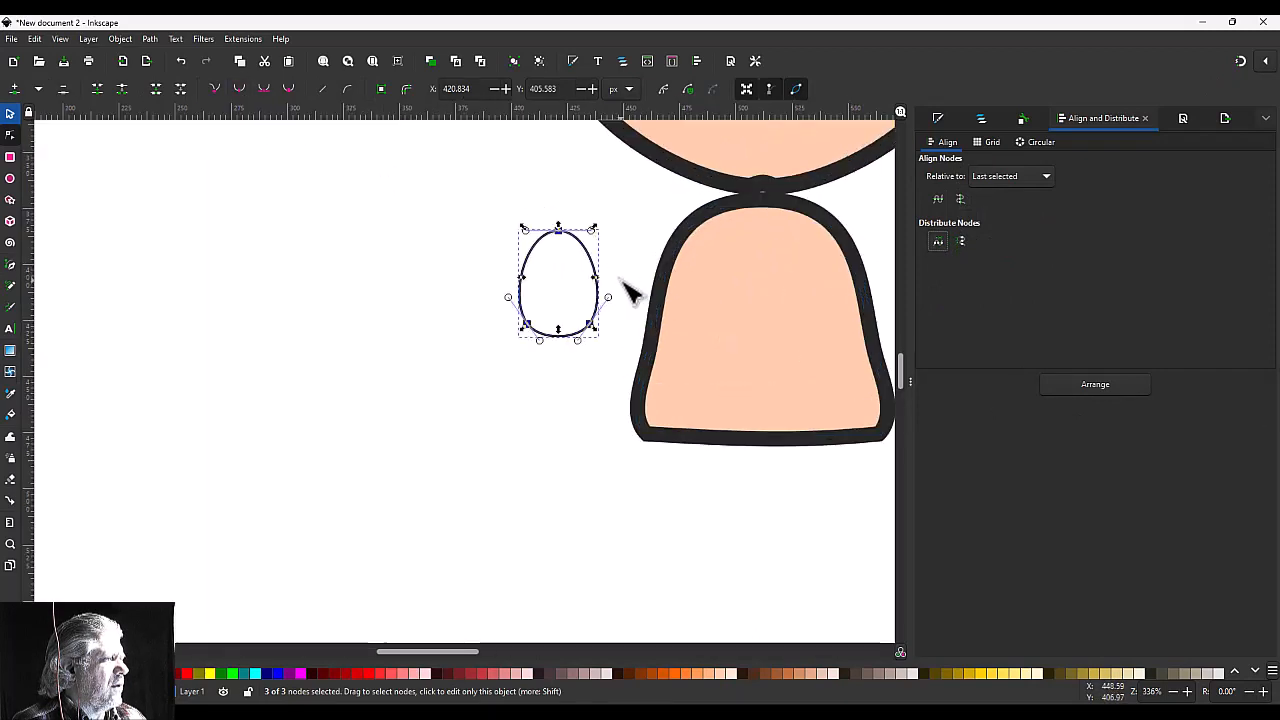
# Step: Give the egg shape the peach flat fill ffccaa and a stroke width of 3.78 px (1 mm)
pyautogui.click(953, 120)
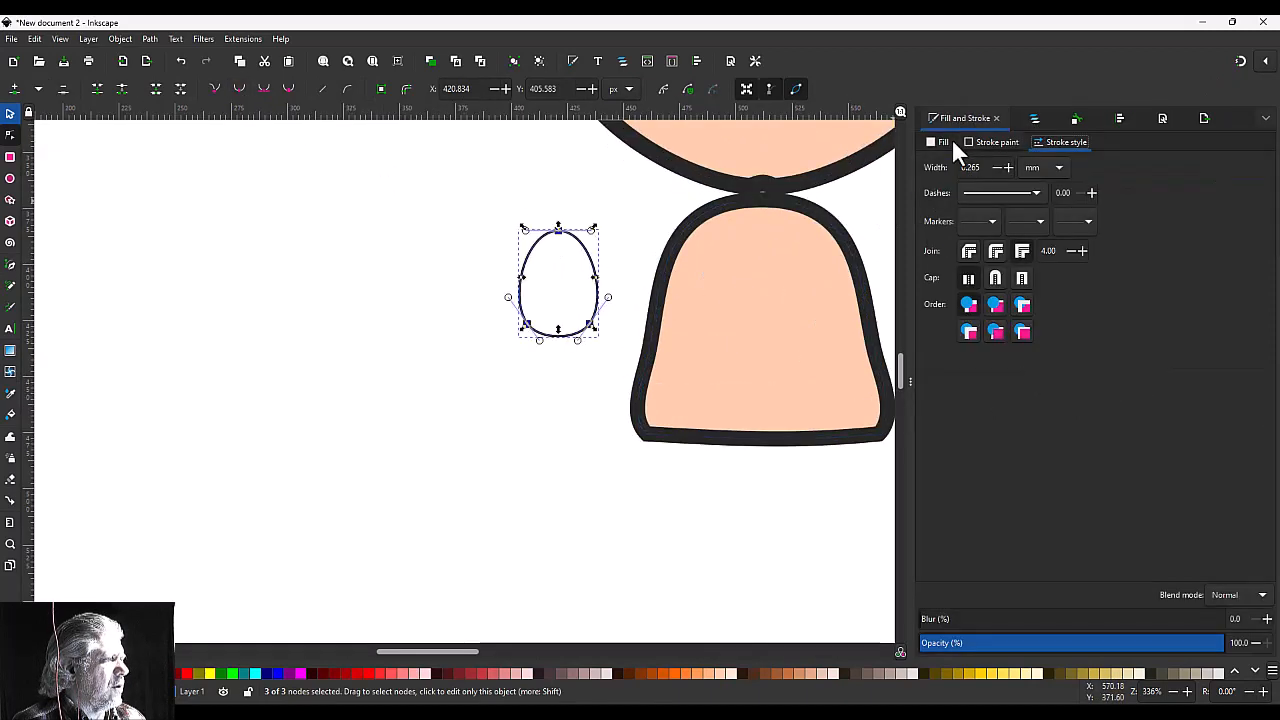
pyautogui.click(950, 142)
pyautogui.click(947, 163)
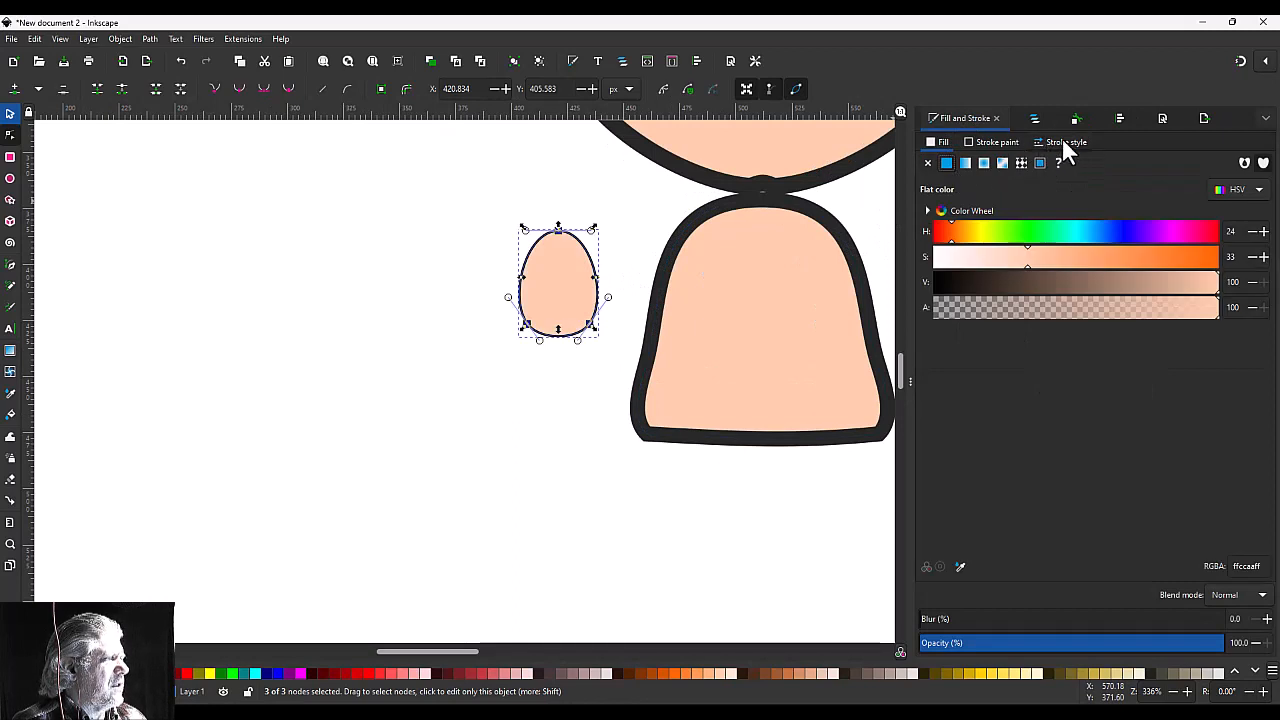
pyautogui.click(1064, 142)
pyautogui.press('Return')
# Step: Set the egg shape's stroke colour to dark grey 282828 by sampling it from the body's outline
pyautogui.click(993, 142)
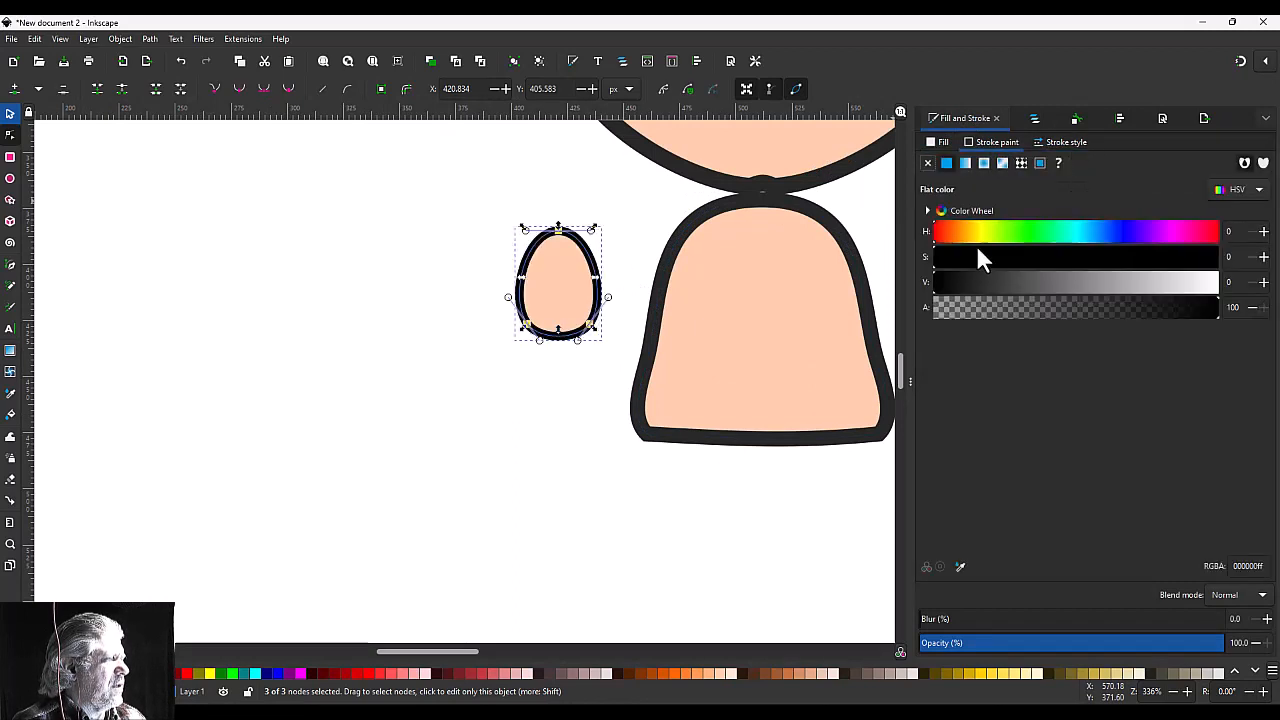
pyautogui.click(960, 566)
pyautogui.click(648, 336)
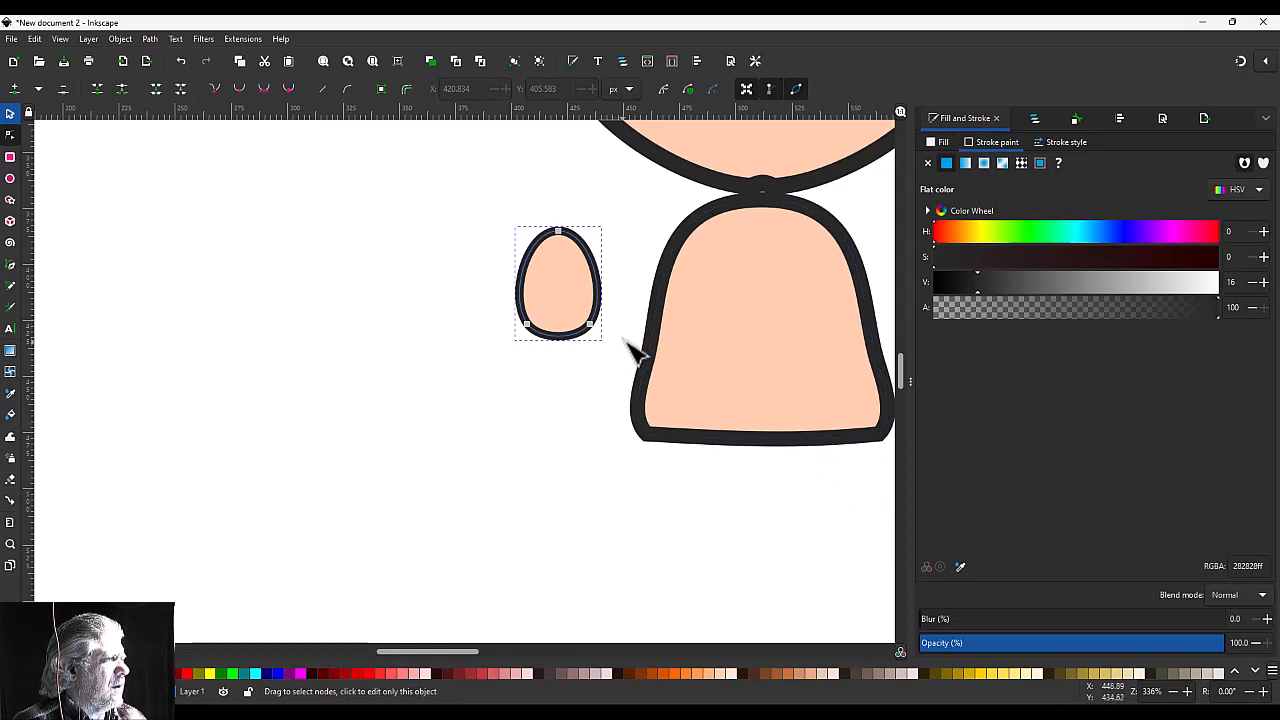
pyautogui.click(635, 350)
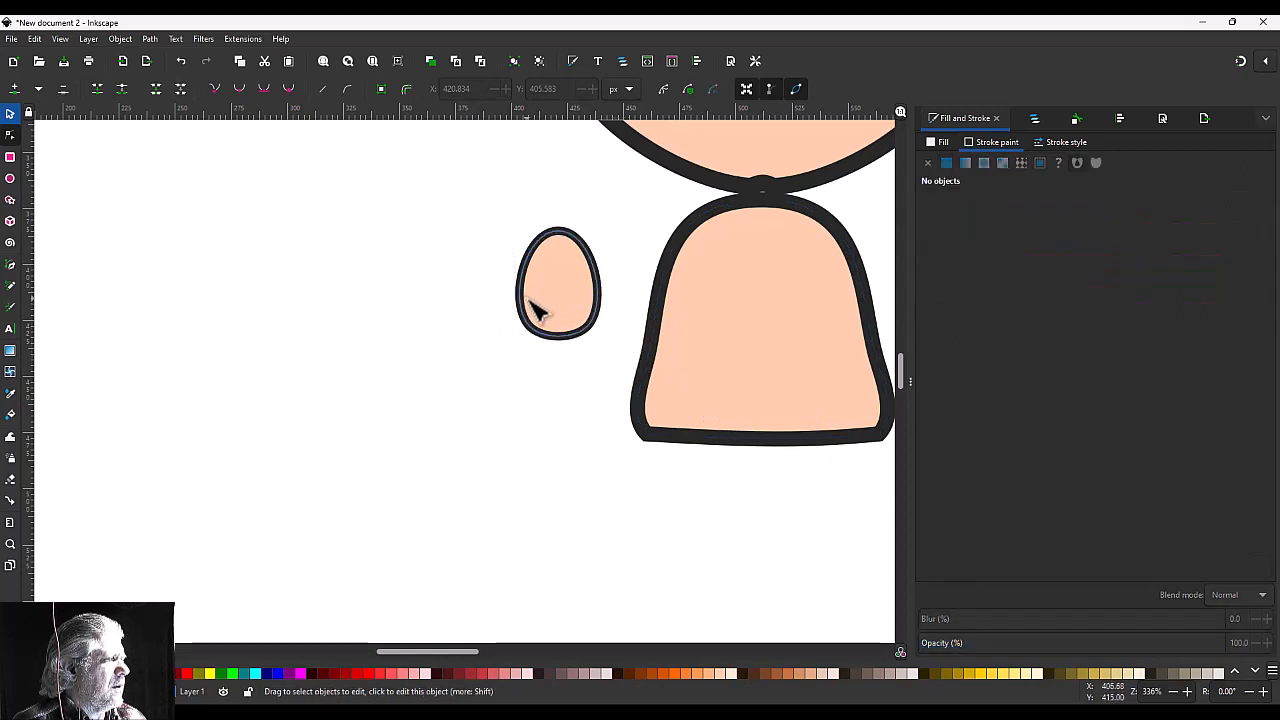
# Step: Turn the egg shape's two bottom nodes into corners with a flatter base, and pull the side and top handles inward to slim it
pyautogui.click(590, 342)
pyautogui.moveTo(612, 350); pyautogui.dragTo(567, 336)
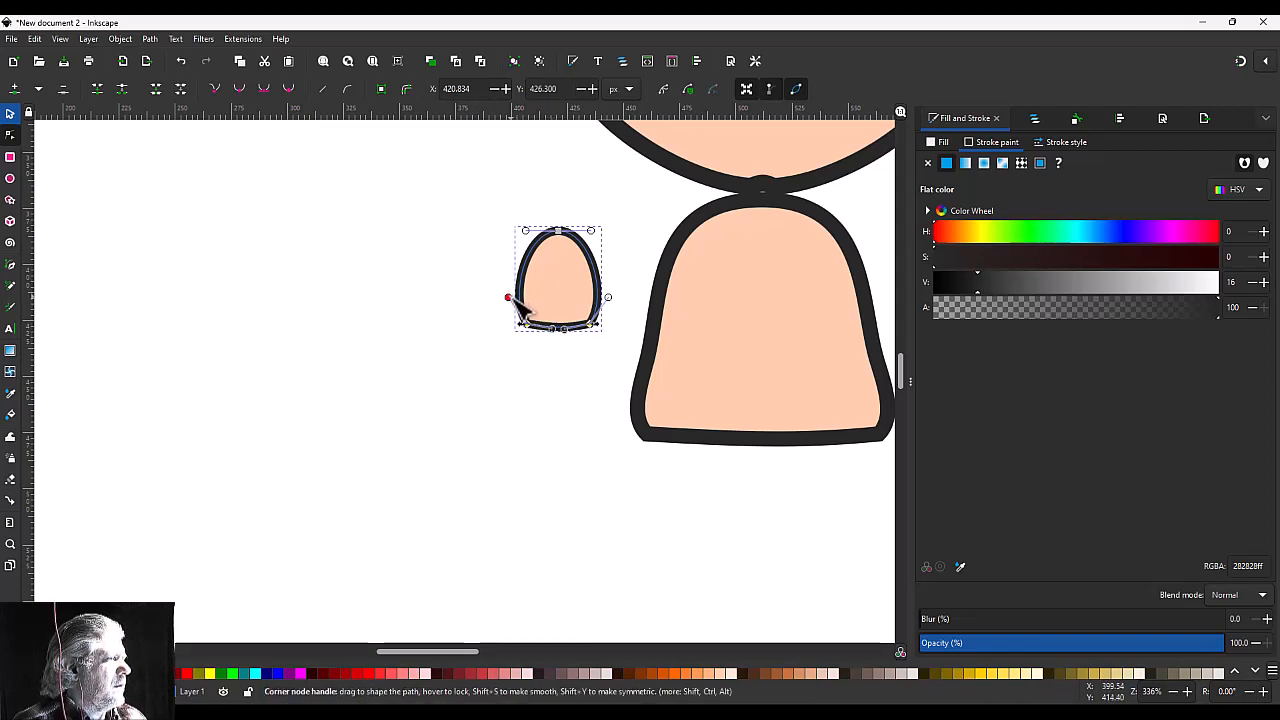
pyautogui.moveTo(512, 299); pyautogui.dragTo(594, 289)
pyautogui.moveTo(594, 236); pyautogui.dragTo(533, 231)
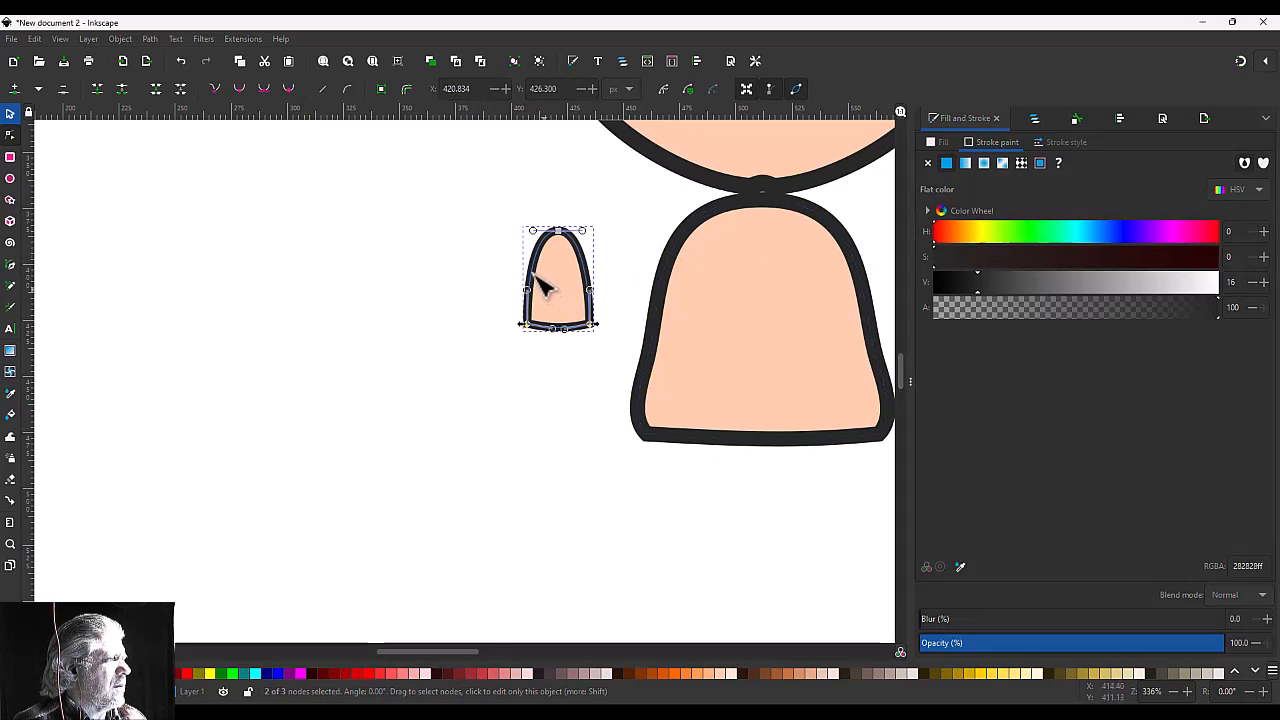
# Step: Widen the small arm shape about its centre to about 34.5 px
pyautogui.press('s')
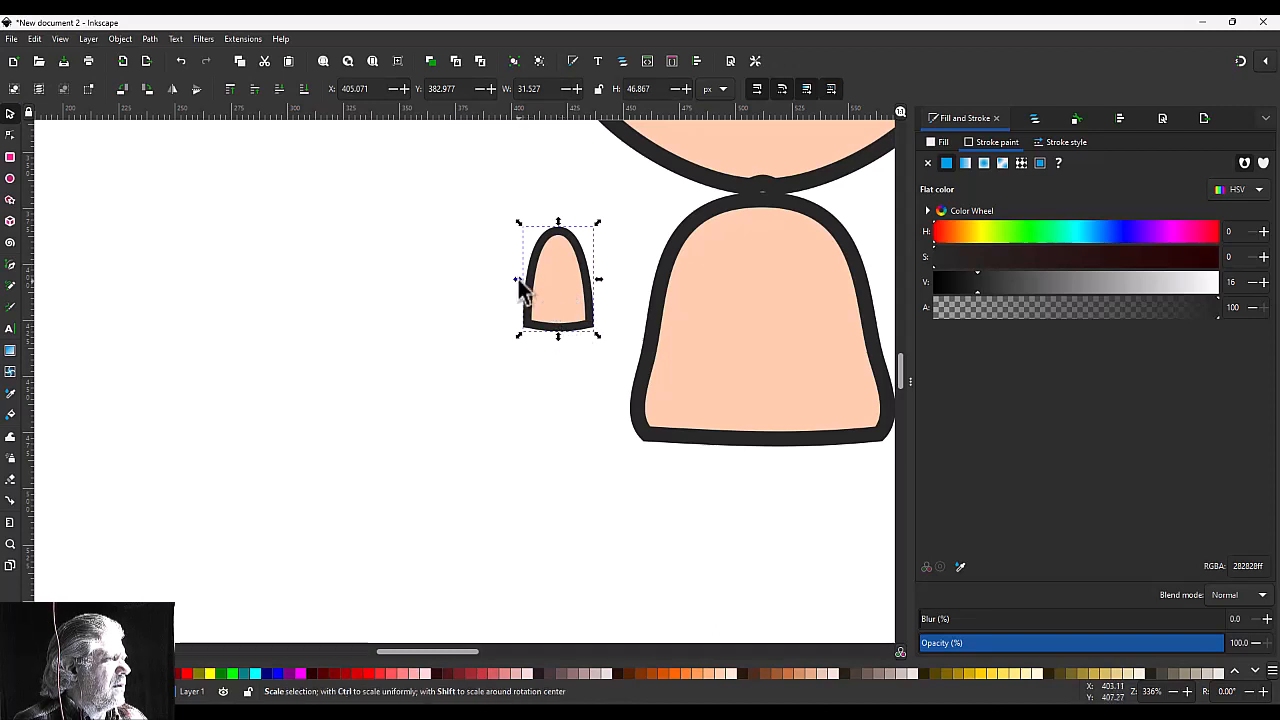
pyautogui.moveTo(517, 279); pyautogui.dragTo(515, 279)
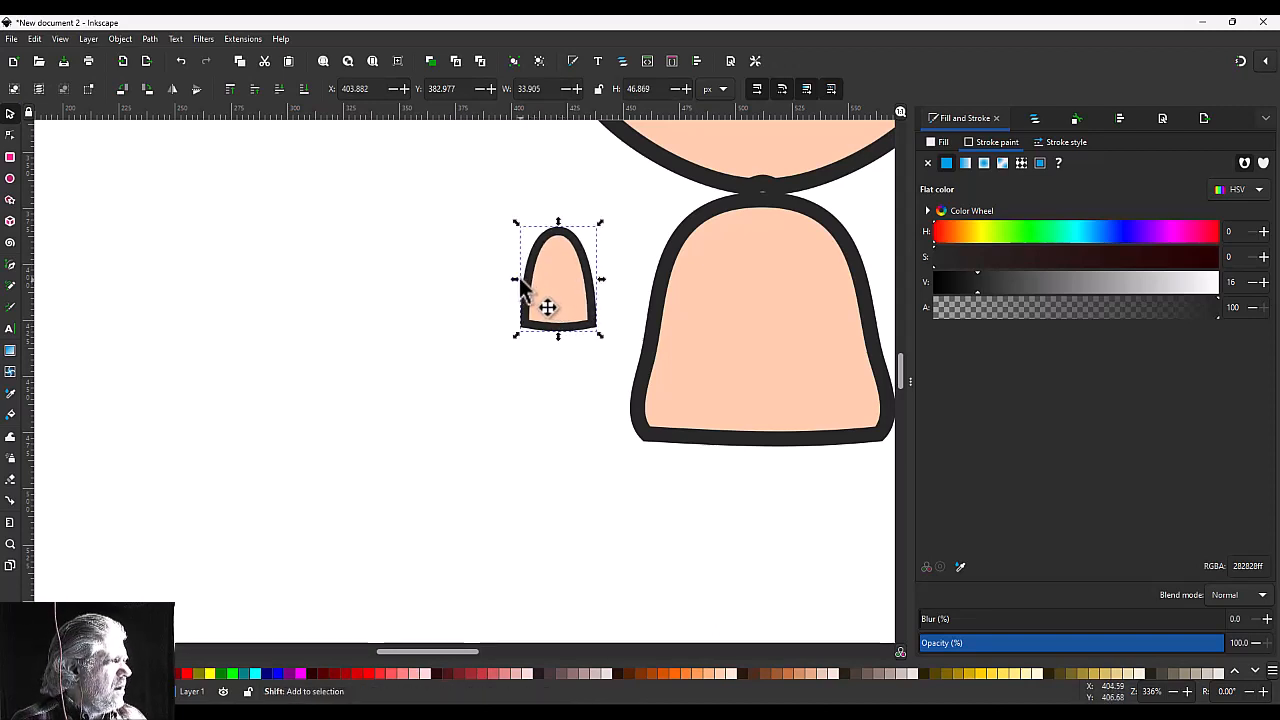
pyautogui.moveTo(515, 279); pyautogui.dragTo(518, 284)
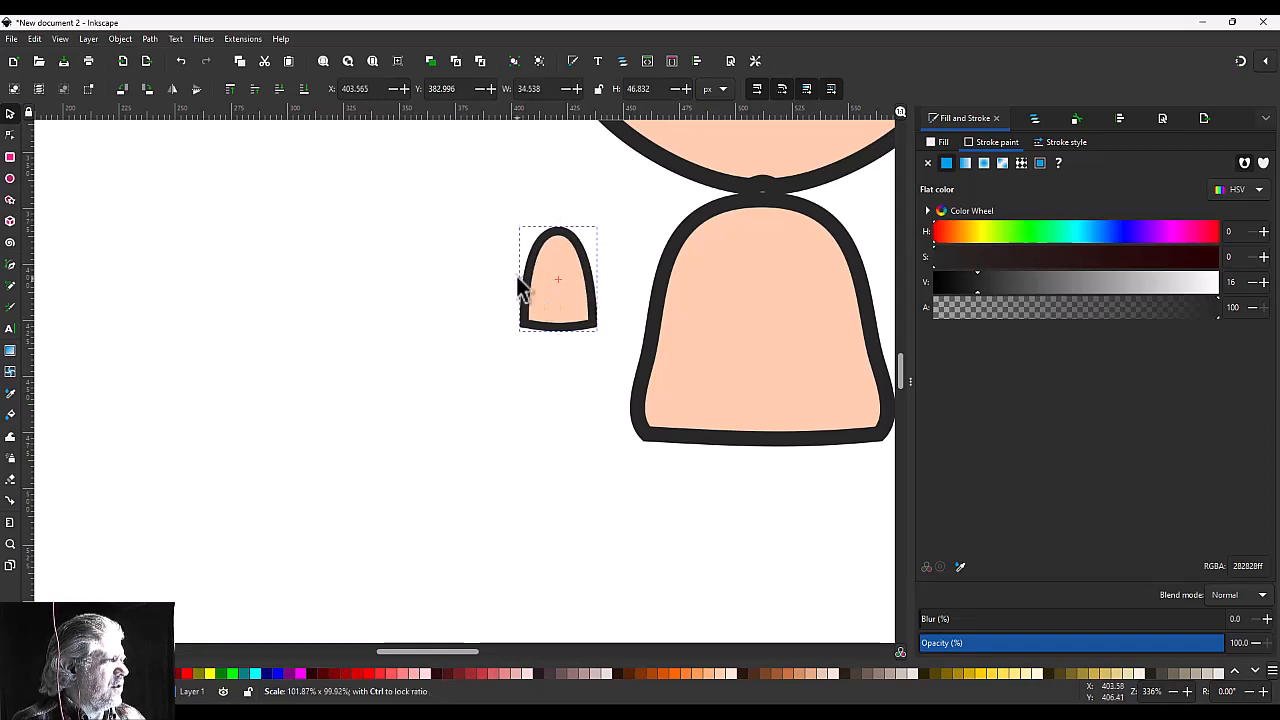
# Step: Try rotating the small arm shape 15° clockwise
pyautogui.click(572, 272)
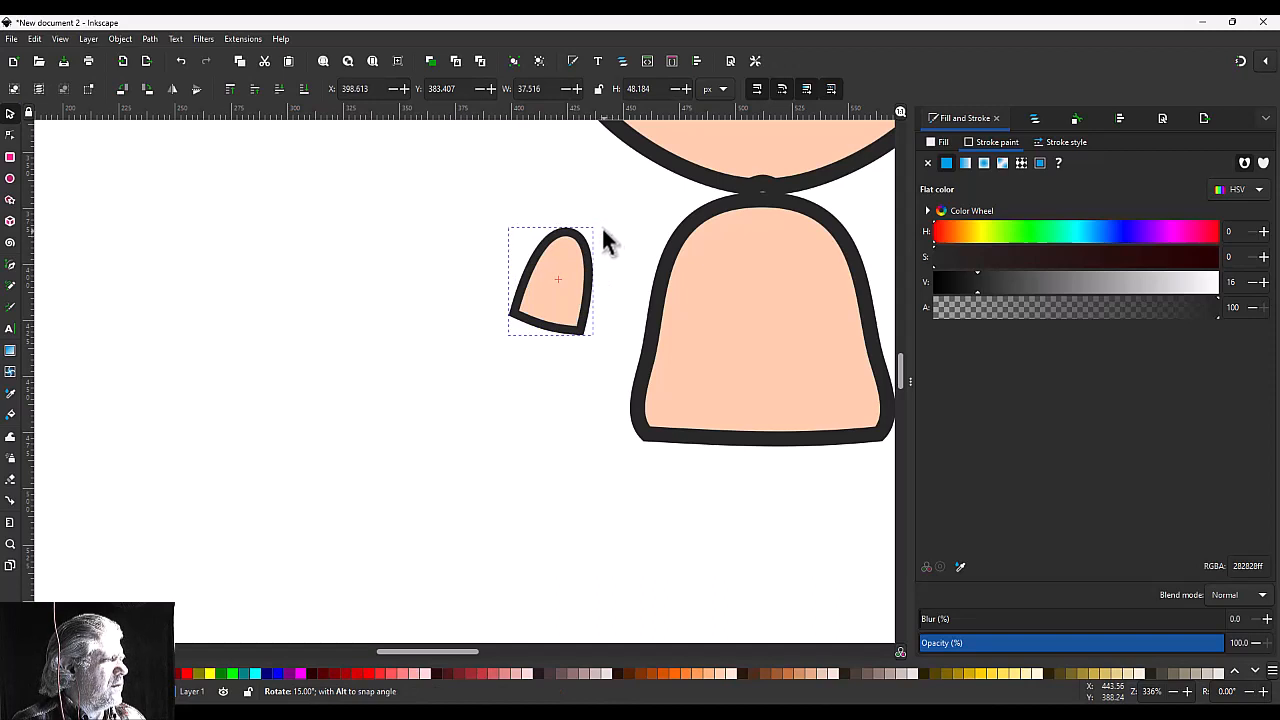
pyautogui.moveTo(606, 240); pyautogui.dragTo(600, 257)
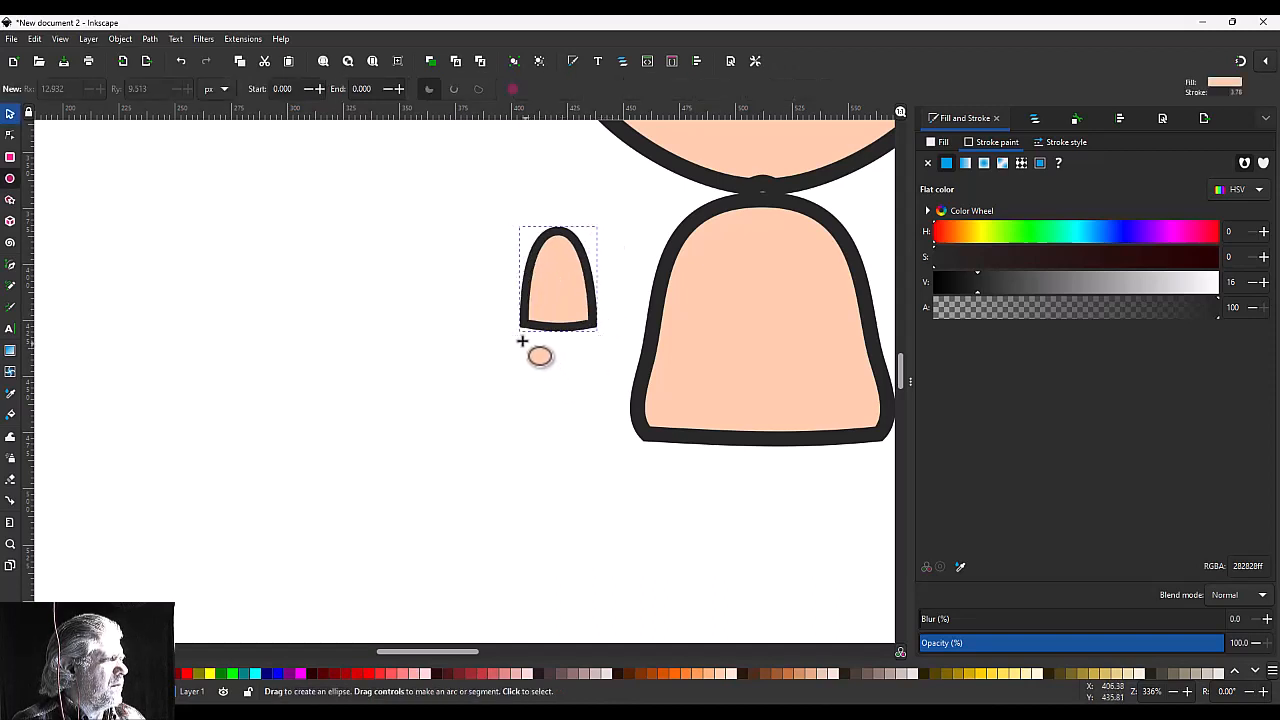
# Step: Draw an ellipse about 36.9 × 25.3 px just below the small arm shape and convert it to a path
pyautogui.moveTo(517, 336); pyautogui.dragTo(601, 393)
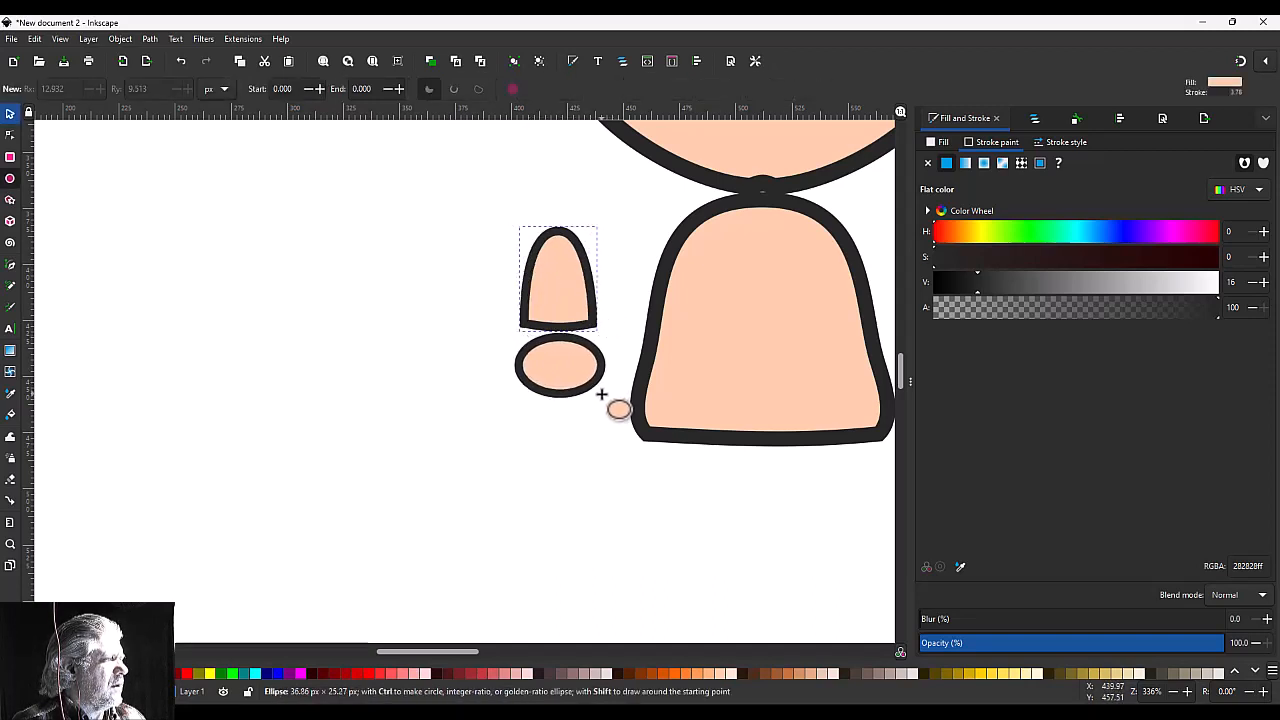
pyautogui.press('n')
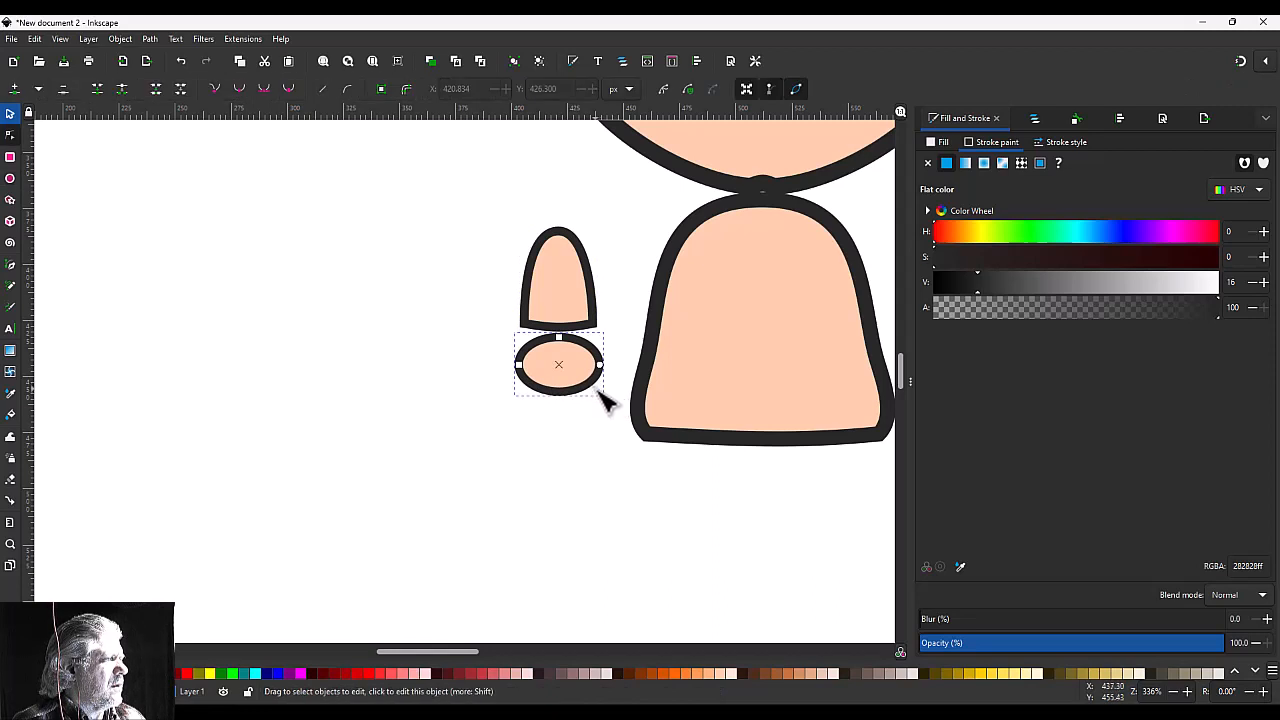
pyautogui.hotkey('ctrl', 'shift', 'c')
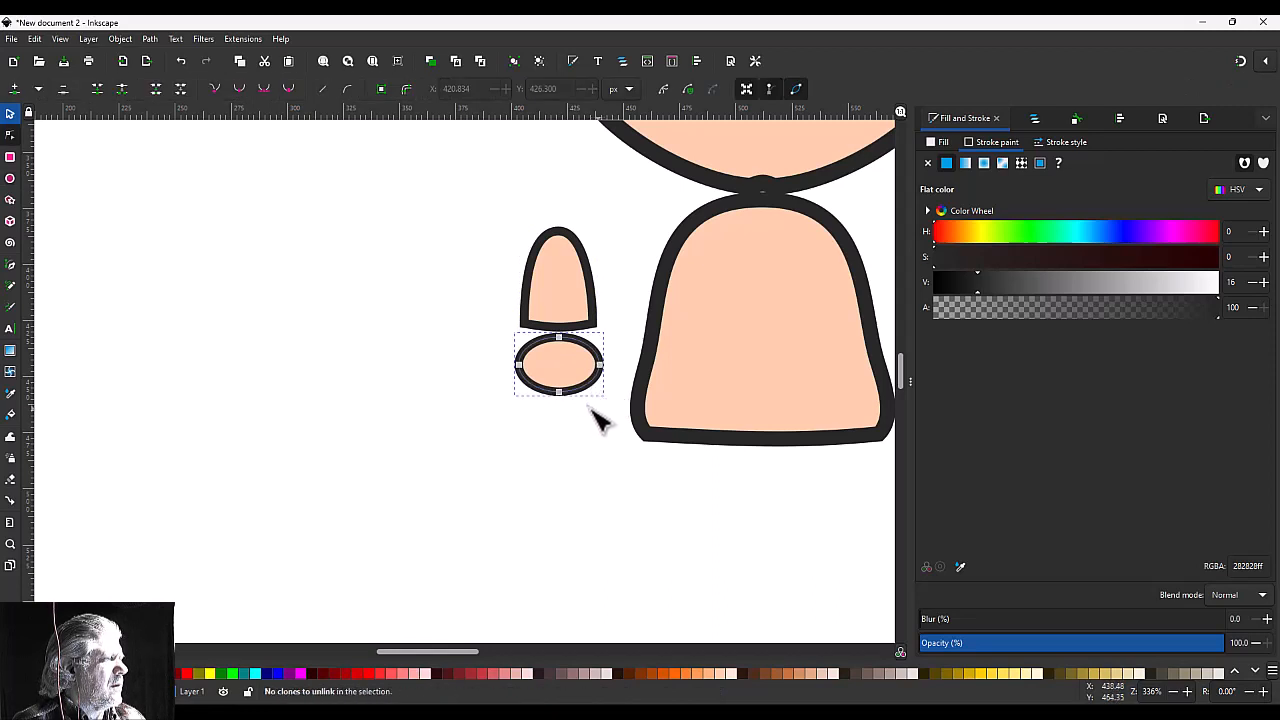
# Step: Shift the ellipse's bottom node to the right and lengthen the upper handles of its two side nodes to form a hand
pyautogui.moveTo(560, 392); pyautogui.dragTo(572, 396)
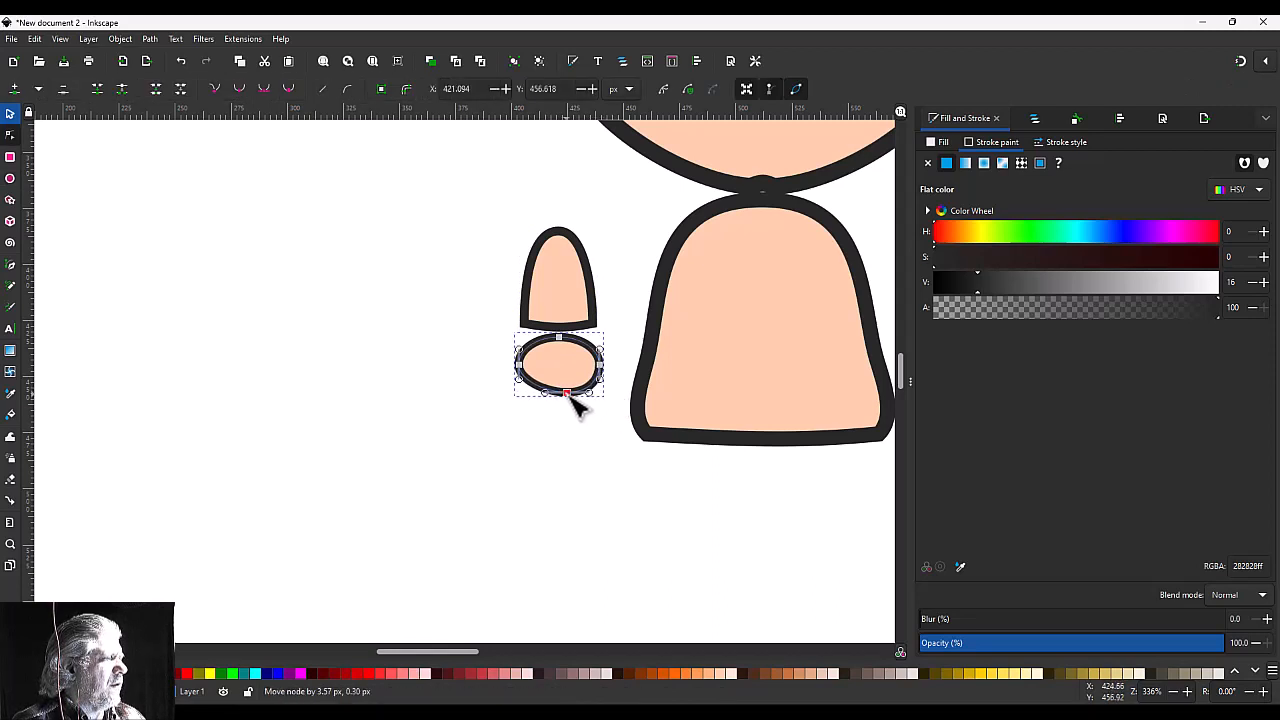
pyautogui.moveTo(602, 352); pyautogui.dragTo(601, 341)
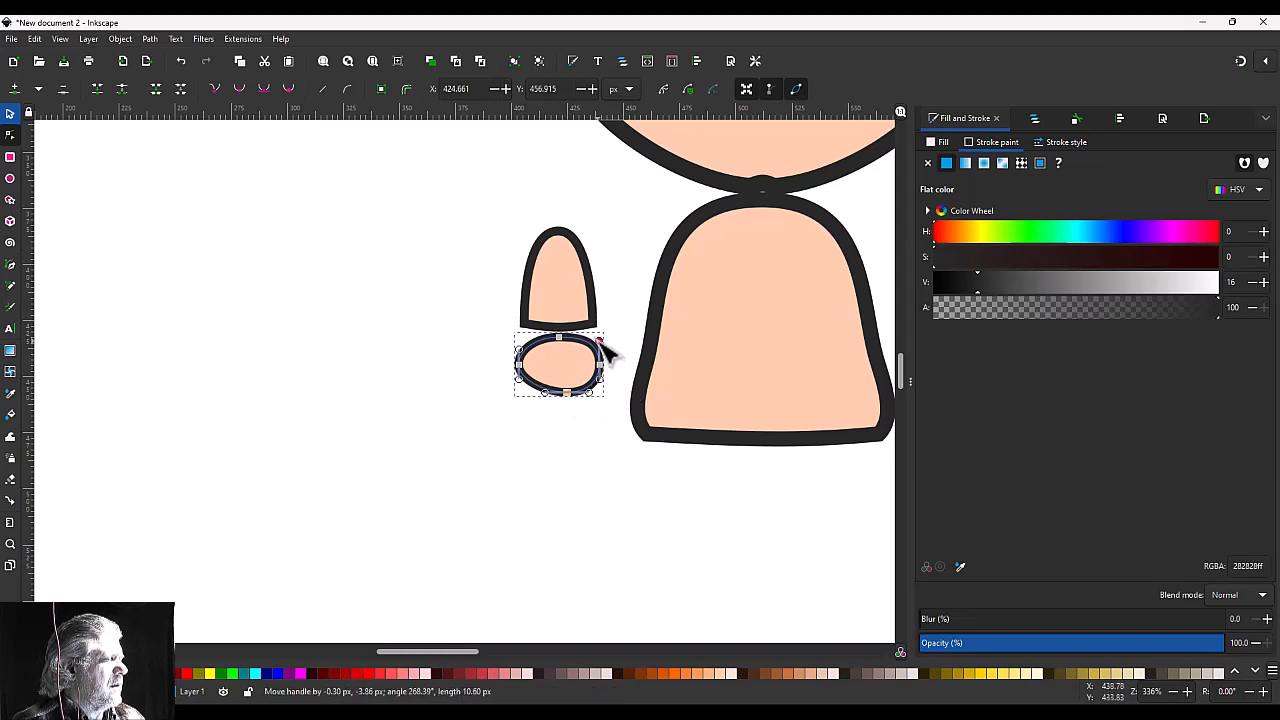
pyautogui.click(519, 364)
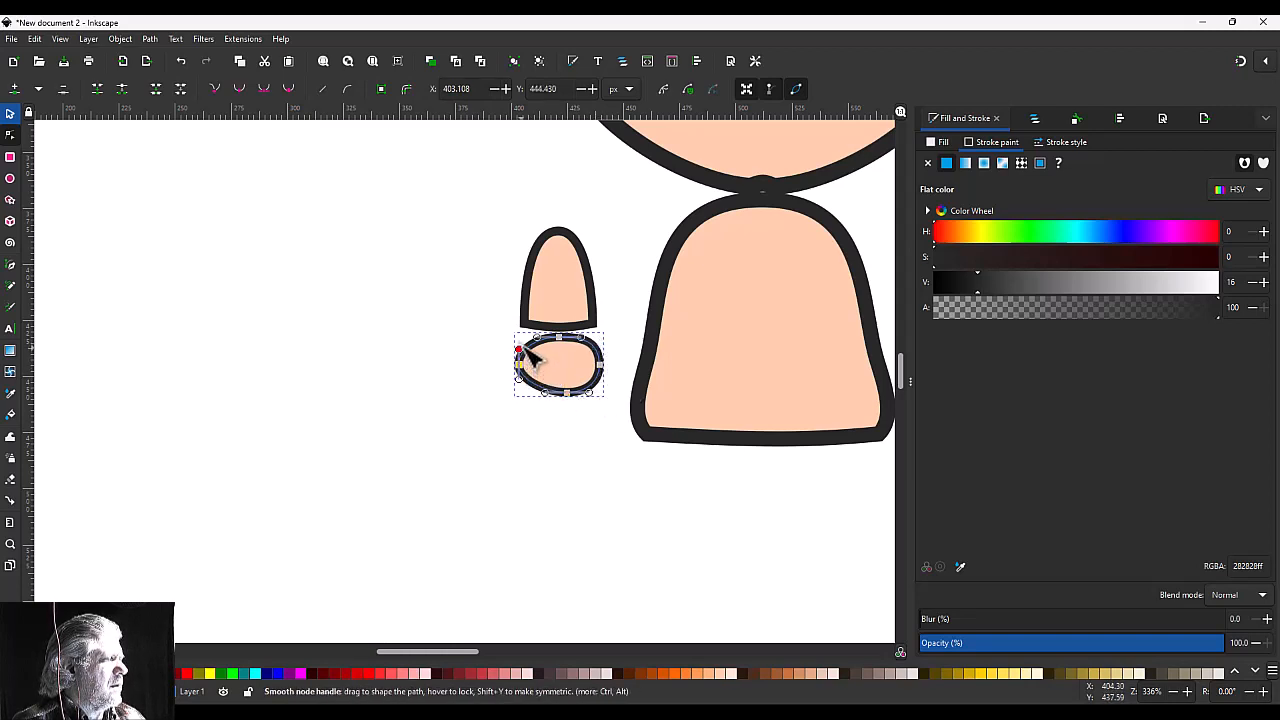
pyautogui.moveTo(519, 349); pyautogui.dragTo(520, 341)
# Step: Enlarge the hand shape to about 43.3 × 31.4 px and place it over the lower end of the arm
pyautogui.press('s')
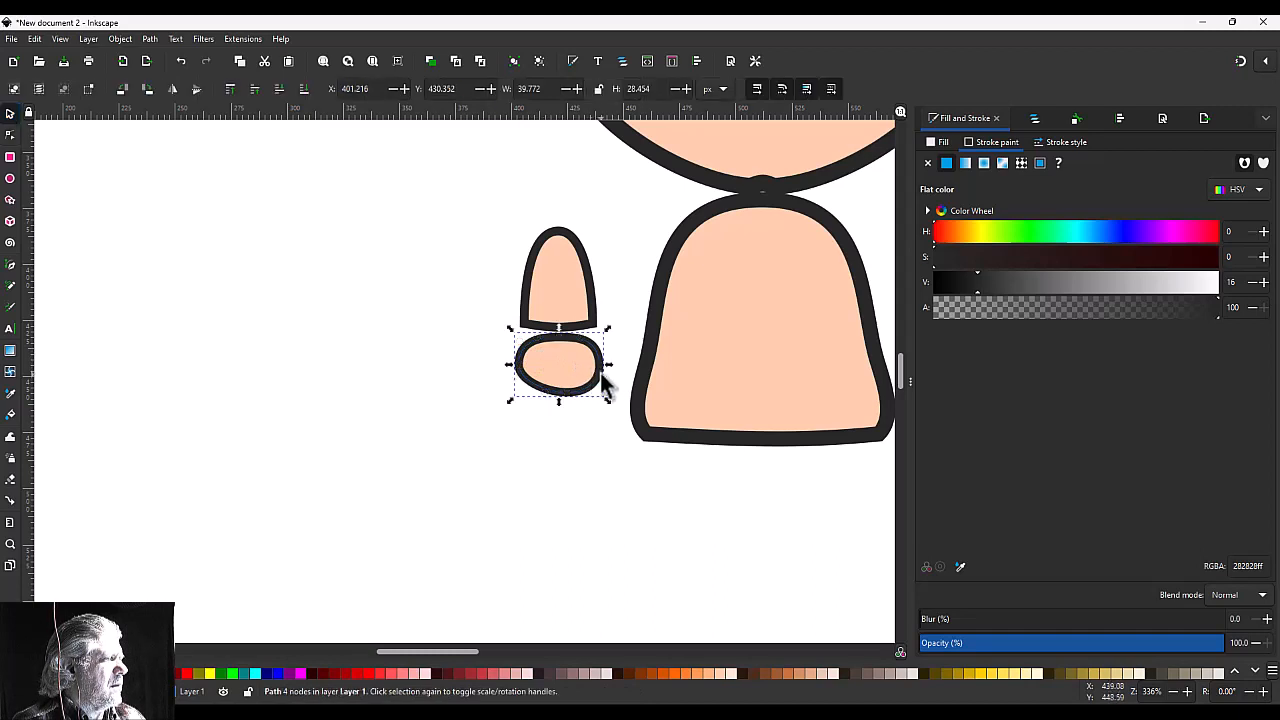
pyautogui.moveTo(608, 370); pyautogui.dragTo(566, 349)
pyautogui.hotkey('ctrl', 'z')
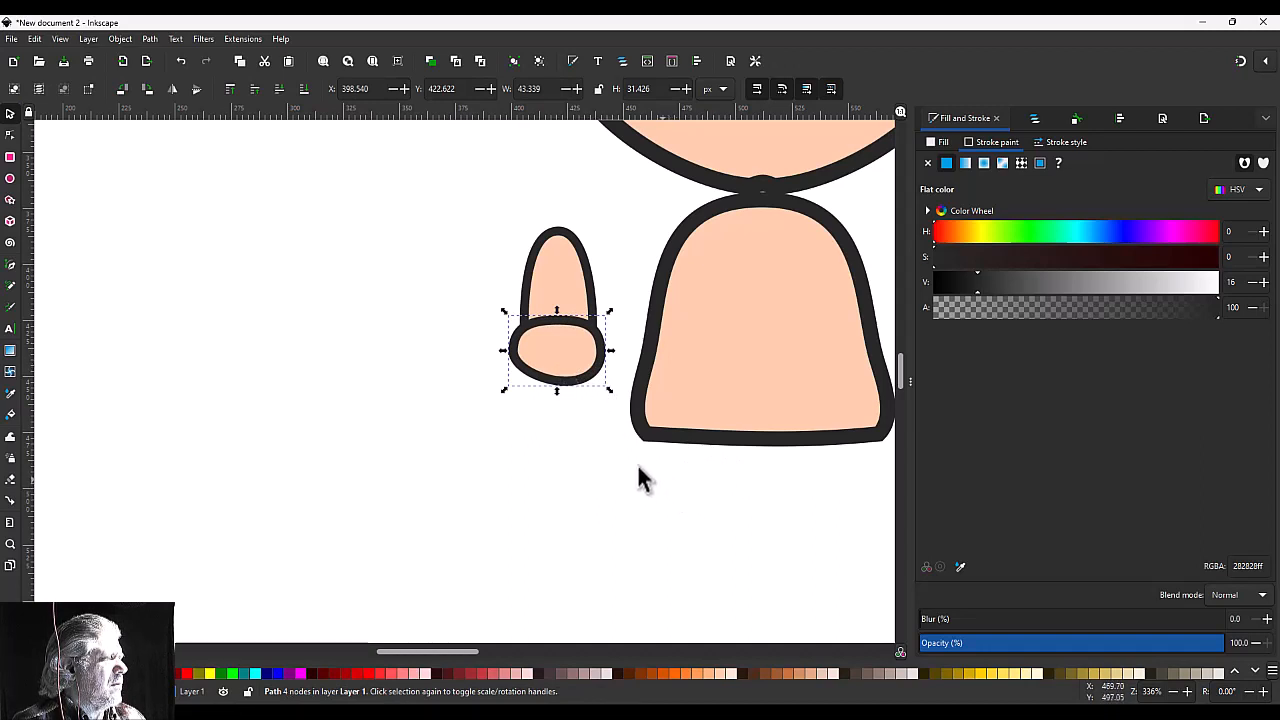
# Step: Place a copy of the hand shape below the body's lower-left part and pull its side and bottom nodes down to form a leg
pyautogui.moveTo(569, 372); pyautogui.dragTo(707, 492)
pyautogui.press('n')
pyautogui.moveTo(754, 530); pyautogui.dragTo(650, 474)
pyautogui.moveTo(712, 503); pyautogui.dragTo(716, 540)
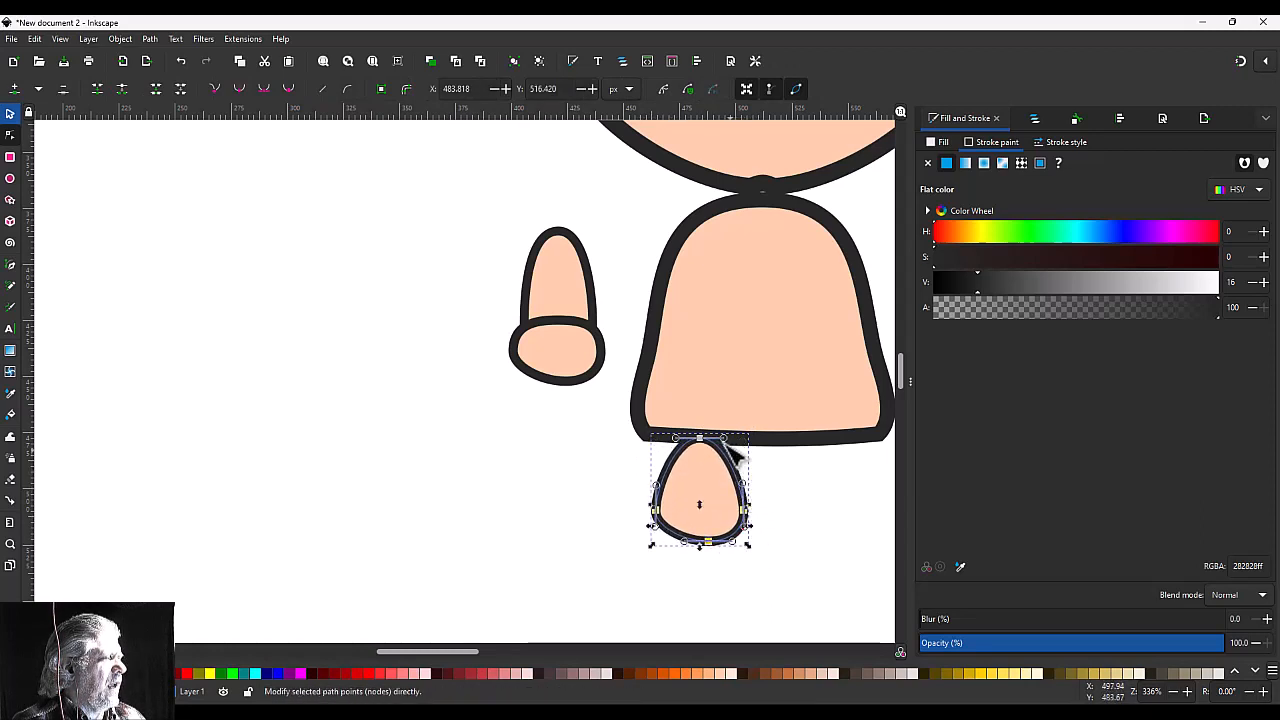
# Step: Widen the handles at the leg's top and bottom to round it, and tuck its top behind the body's lower edge
pyautogui.moveTo(730, 447); pyautogui.dragTo(667, 445)
pyautogui.click(708, 541)
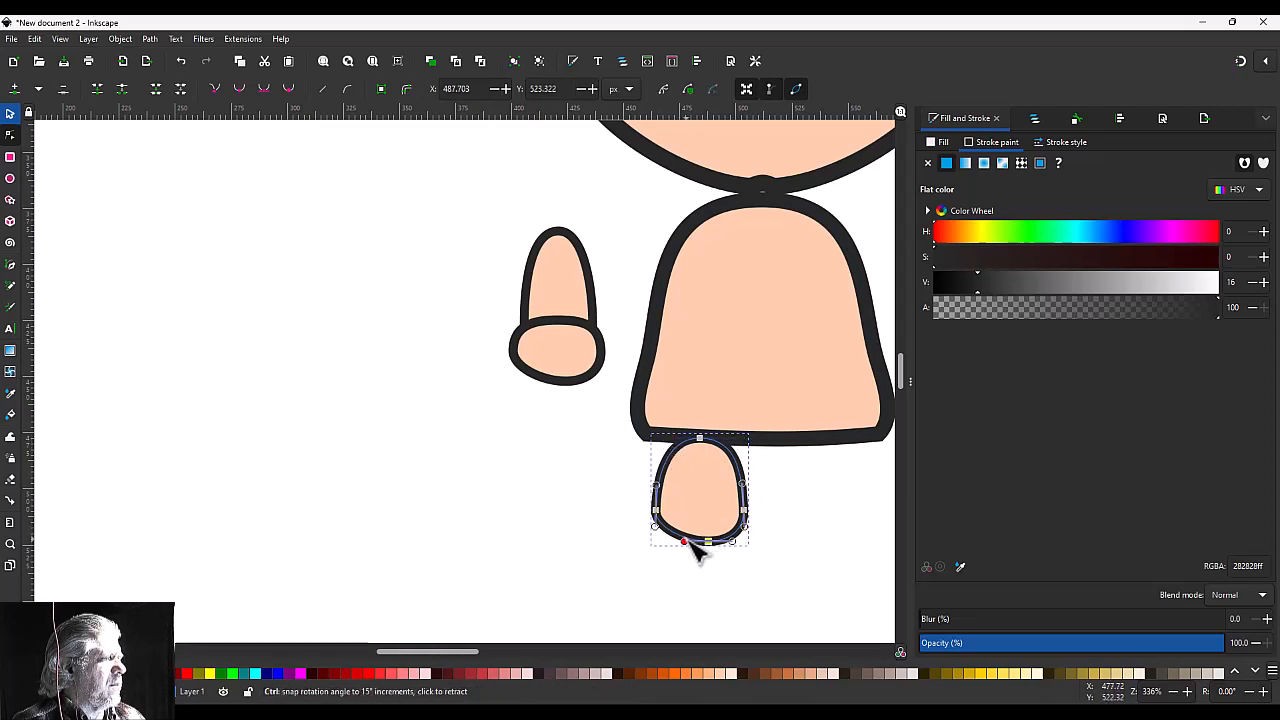
pyautogui.moveTo(684, 541); pyautogui.dragTo(675, 543)
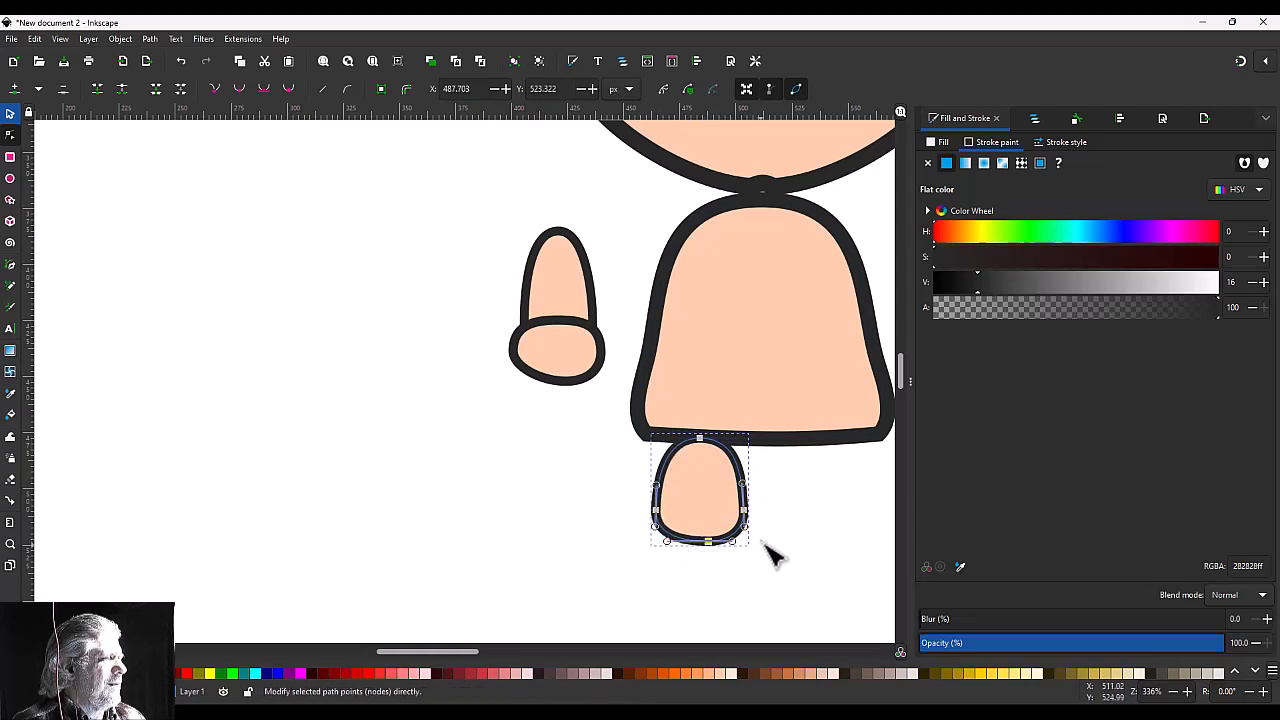
pyautogui.press('s')
pyautogui.moveTo(733, 505); pyautogui.dragTo(724, 485)
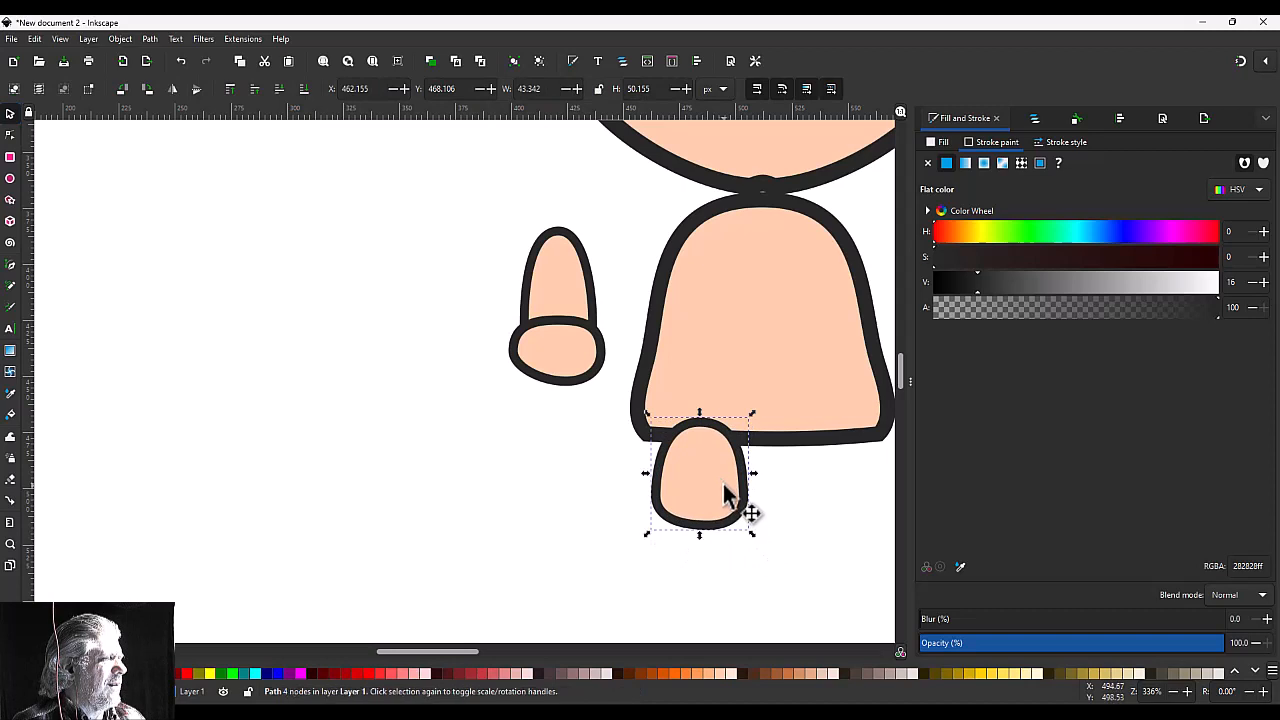
# Step: Group the arm and hand shapes and name the group rArm
pyautogui.click(565, 360)
pyautogui.keyDown('shift'); pyautogui.click(565, 290); pyautogui.keyUp('shift')
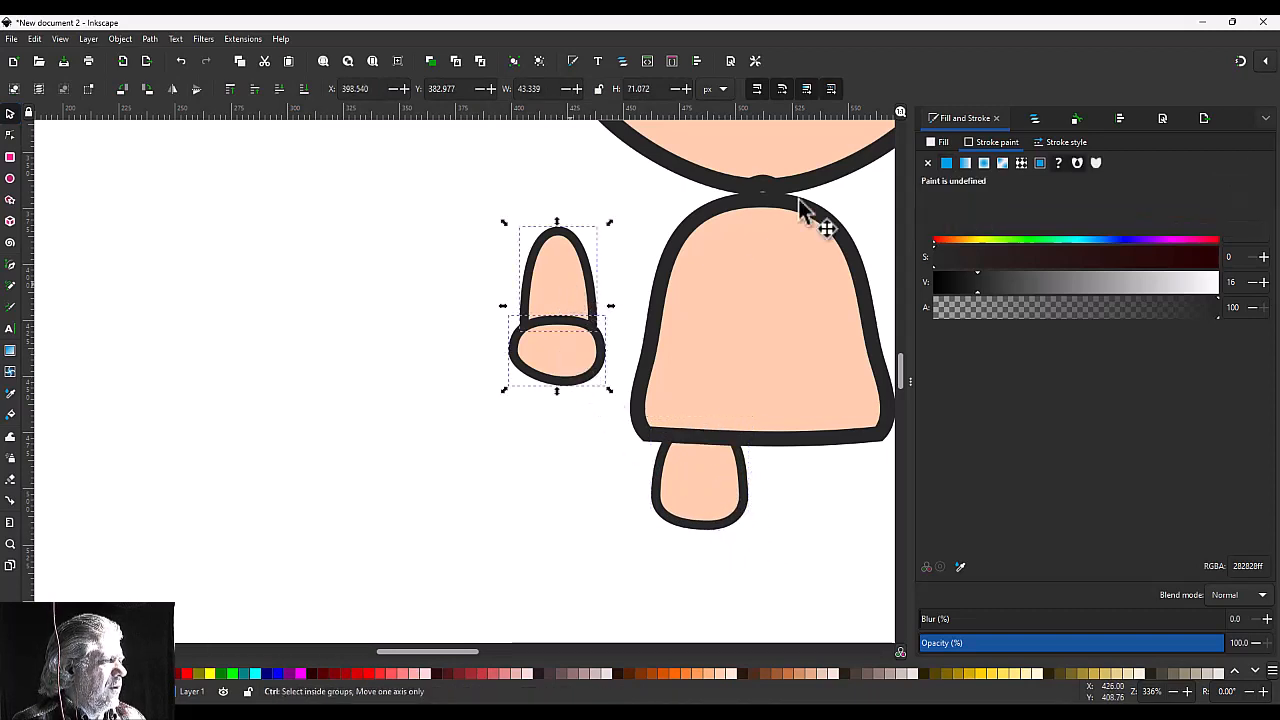
pyautogui.hotkey('ctrl', 'g')
pyautogui.click(1034, 118)
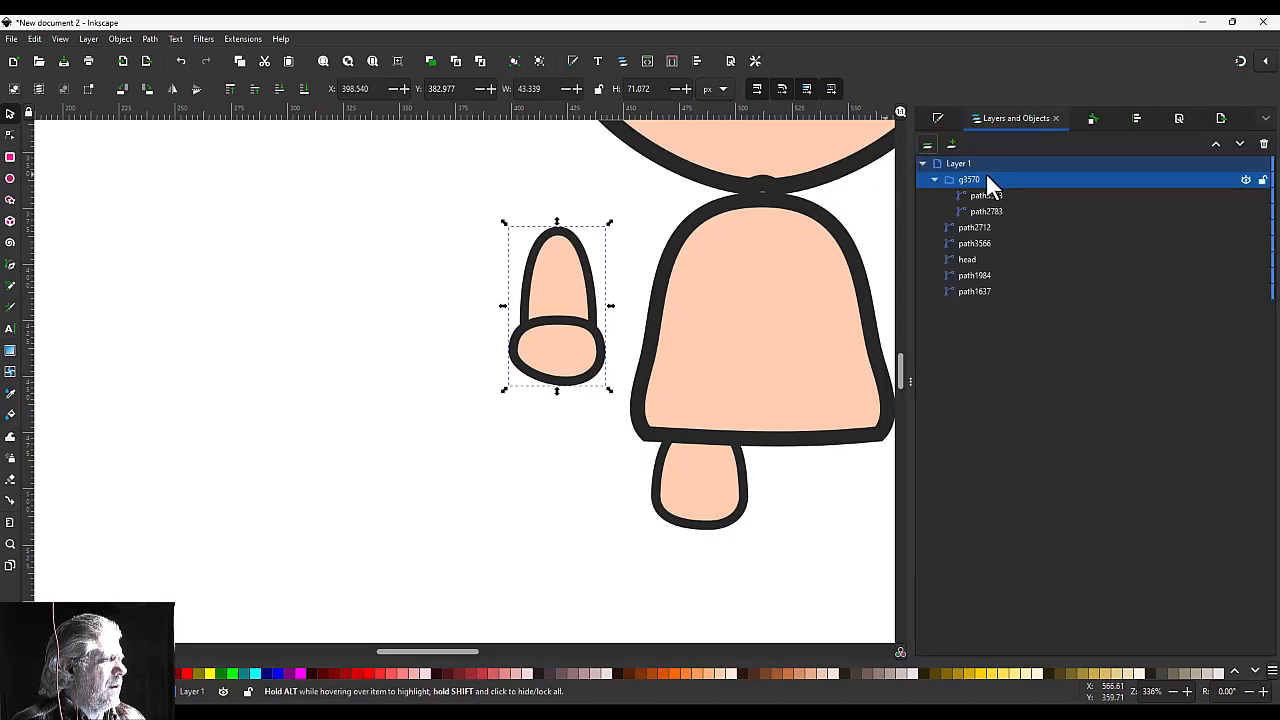
pyautogui.doubleClick(987, 178)
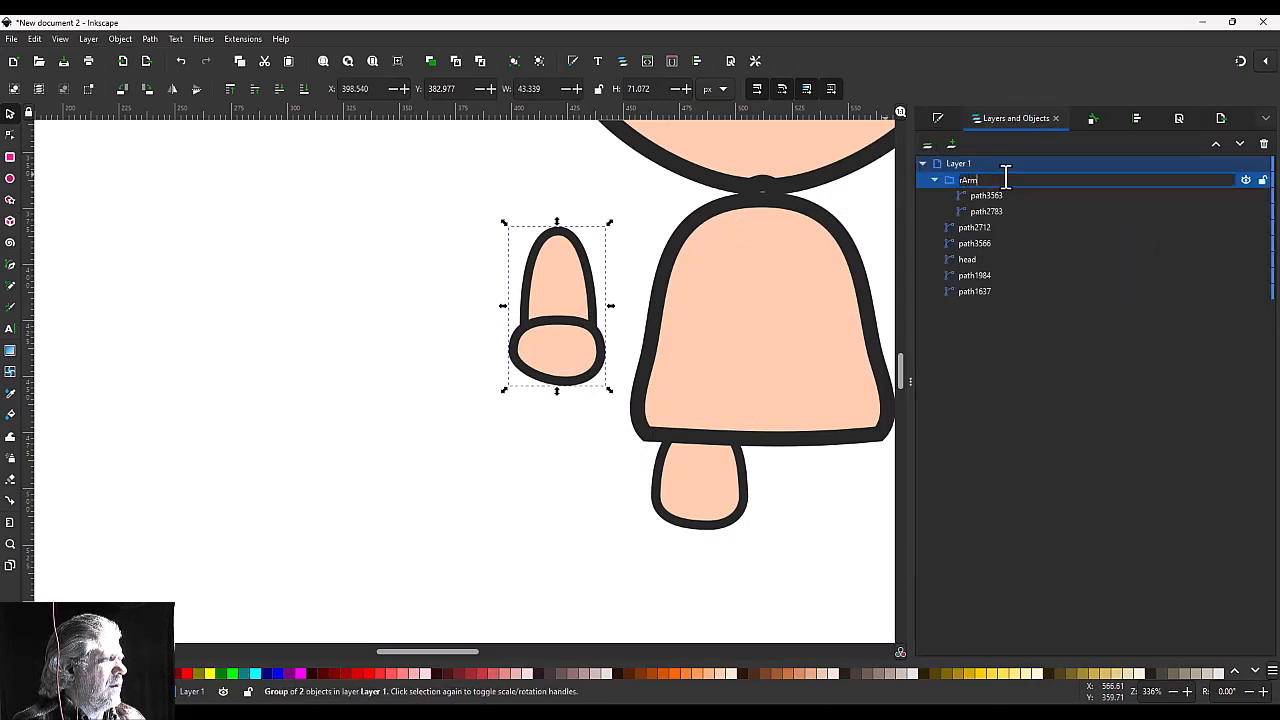
pyautogui.press('Return')
# Step: Inside the rArm group, rename the hand path rHand and the arm path rArm
pyautogui.doubleClick(1018, 196)
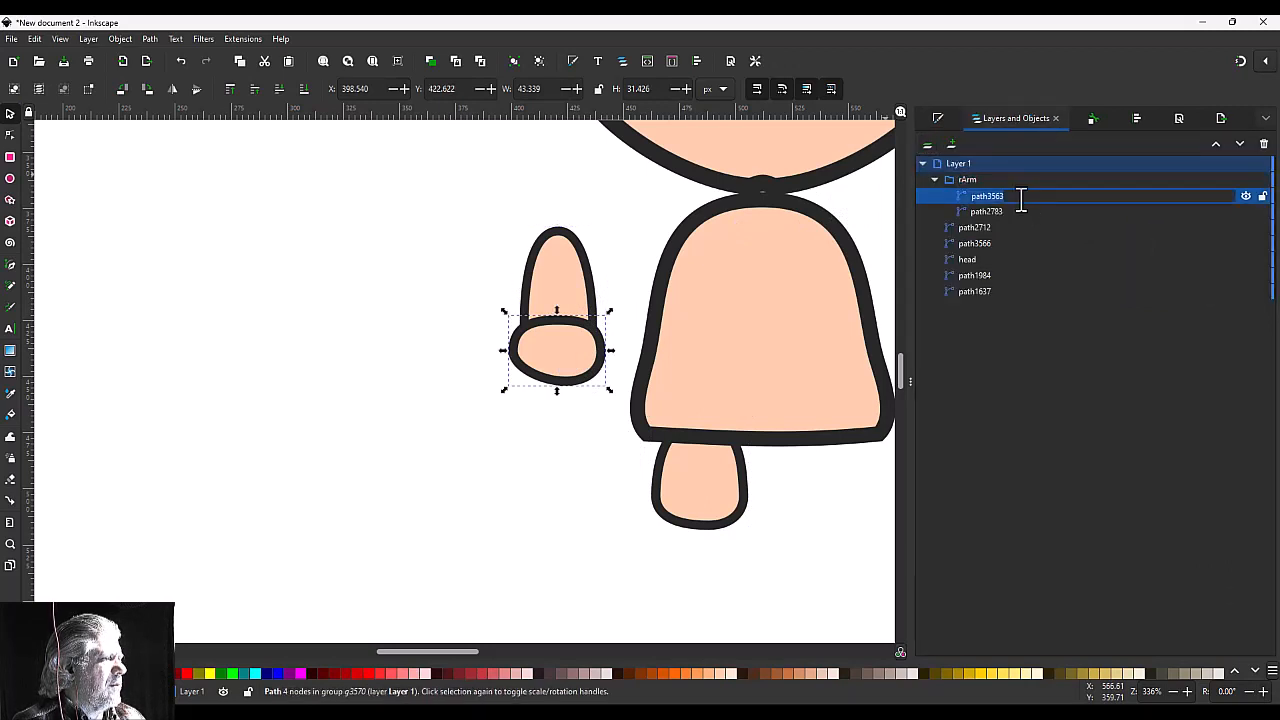
pyautogui.write('rHand')
pyautogui.press('Return')
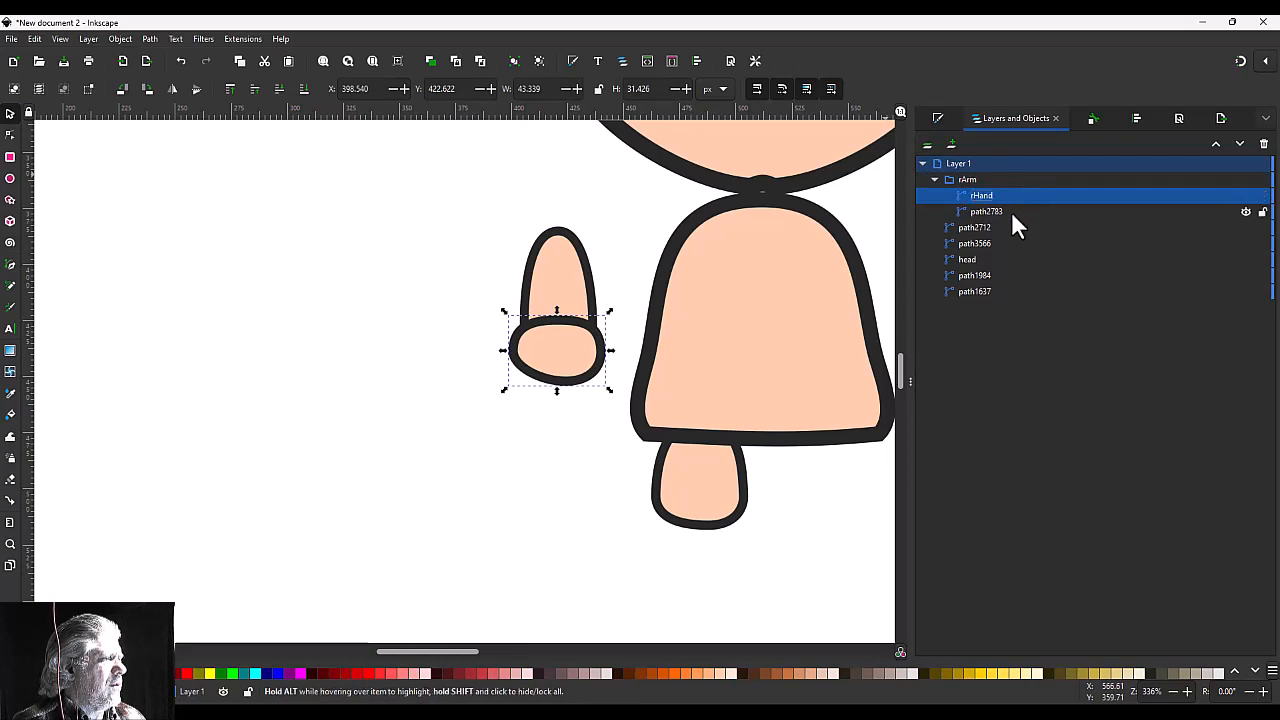
pyautogui.doubleClick(1012, 212)
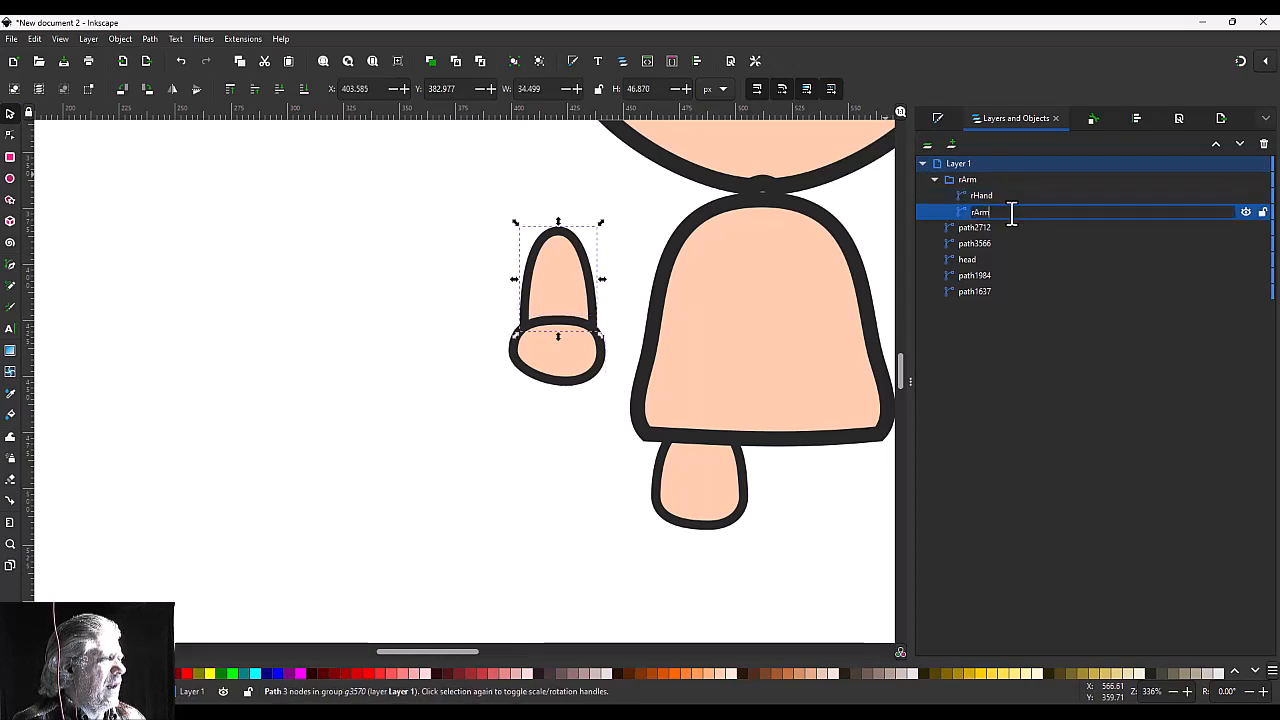
pyautogui.press('Return')
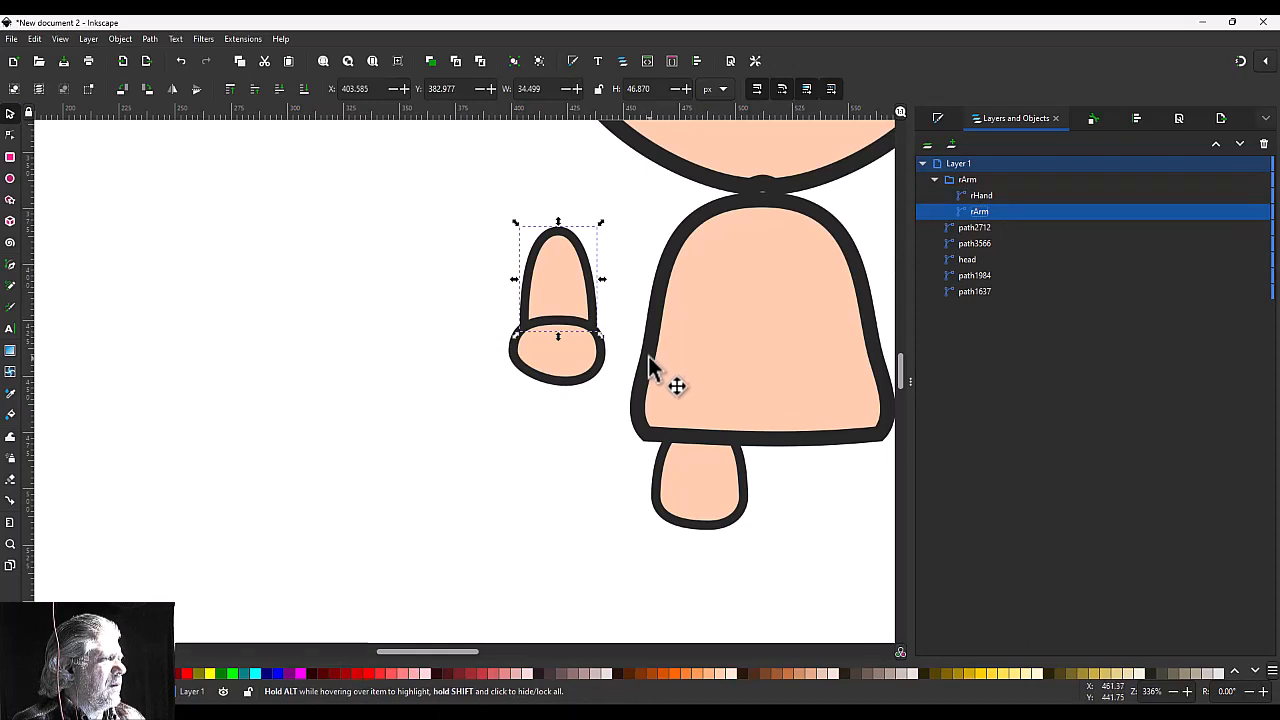
# Step: Rename the leg path rLeg and the body path torso
pyautogui.scroll(-2, 654, 362)
pyautogui.click(681, 420)
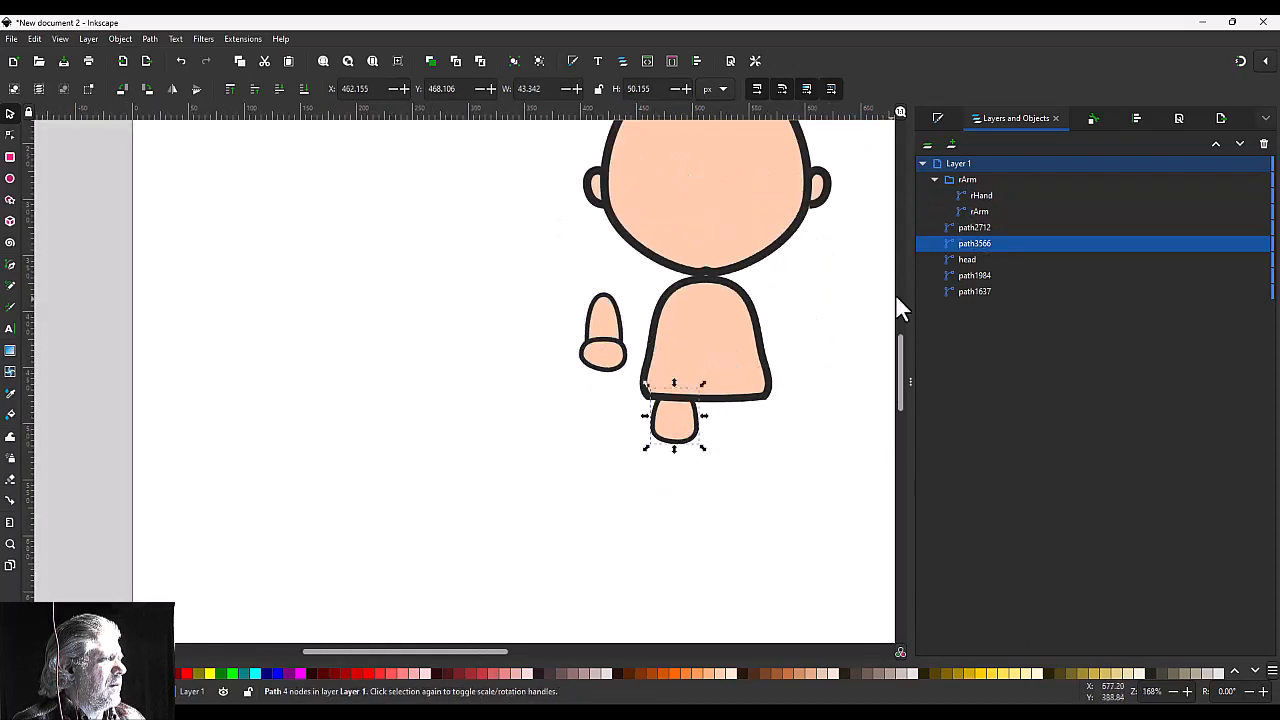
pyautogui.doubleClick(983, 243)
pyautogui.write('rLe')
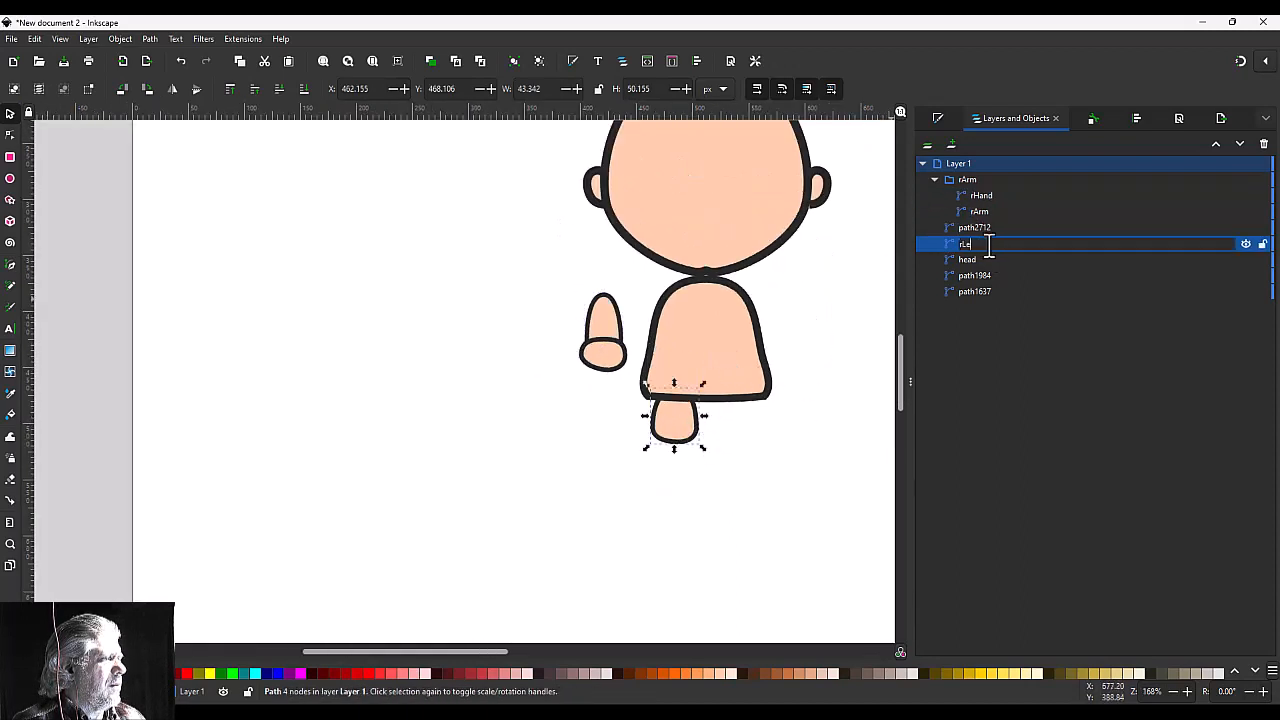
pyautogui.write('g')
pyautogui.press('Return')
pyautogui.click(965, 228)
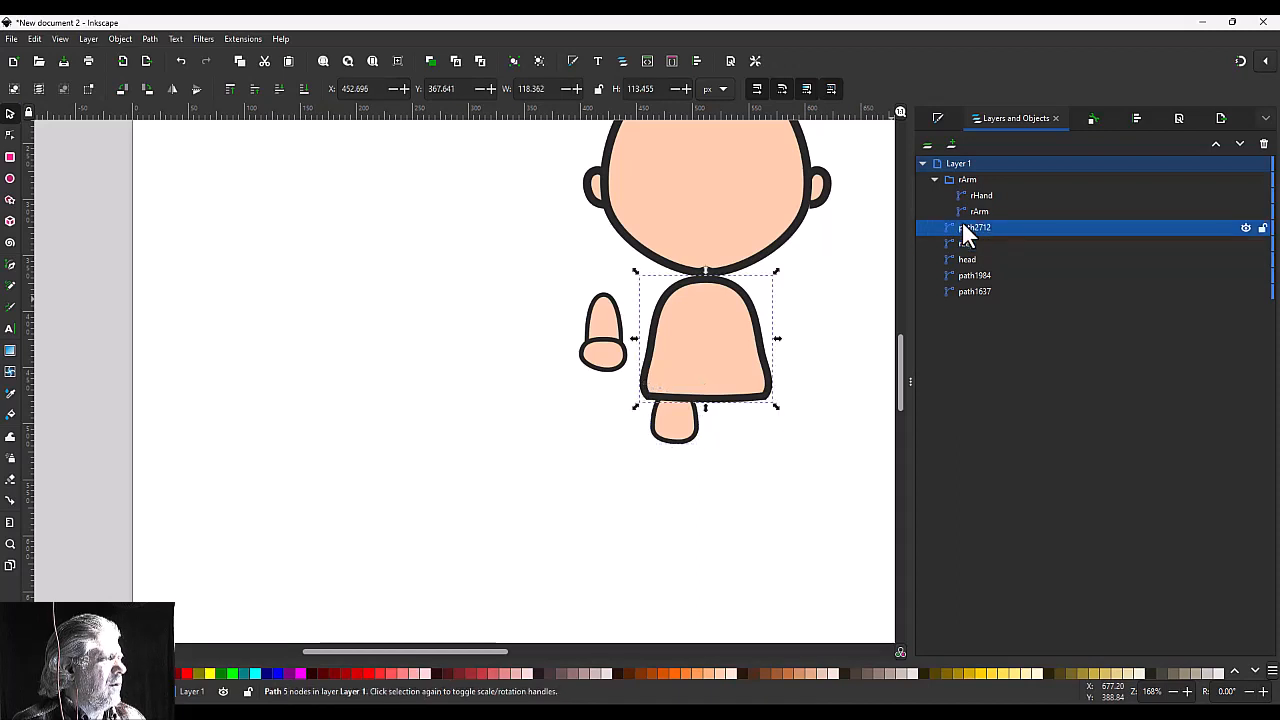
pyautogui.doubleClick(965, 228)
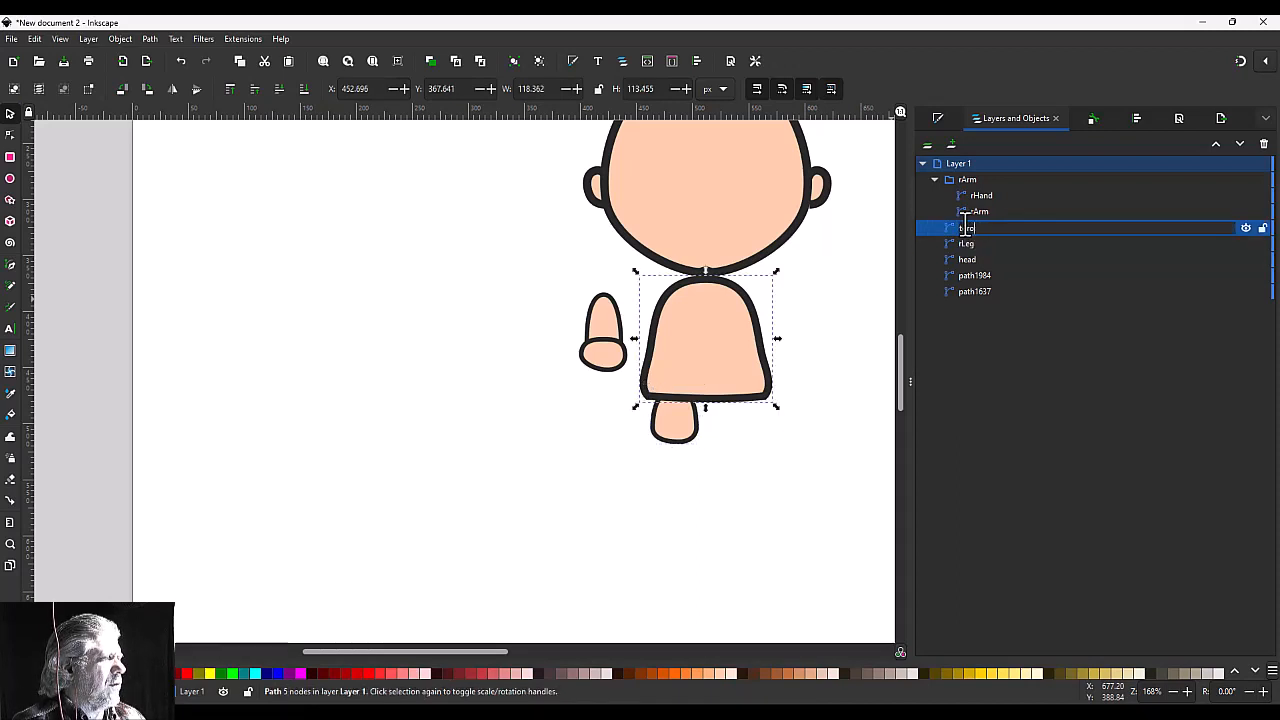
pyautogui.press('Return')
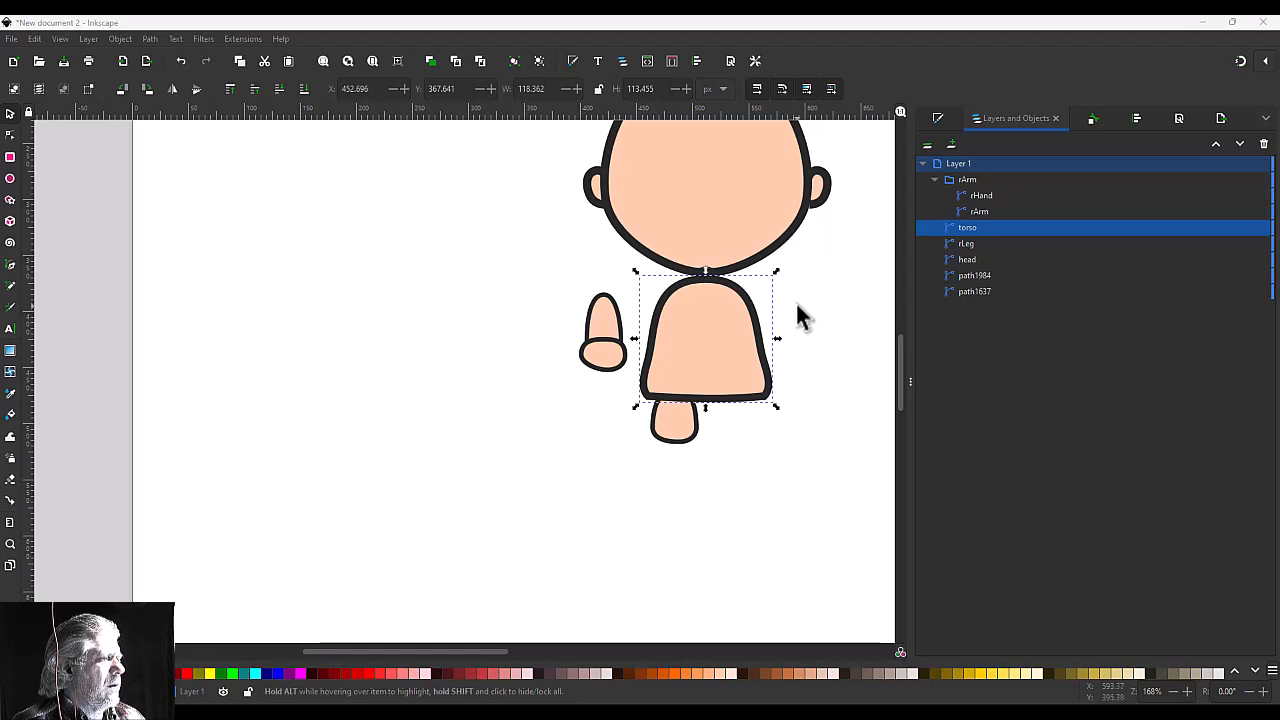
# Step: Rename the ear on the head's left side rEar and the ear on its right side lEar
pyautogui.click(989, 276)
pyautogui.doubleClick(1003, 276)
pyautogui.write('r')
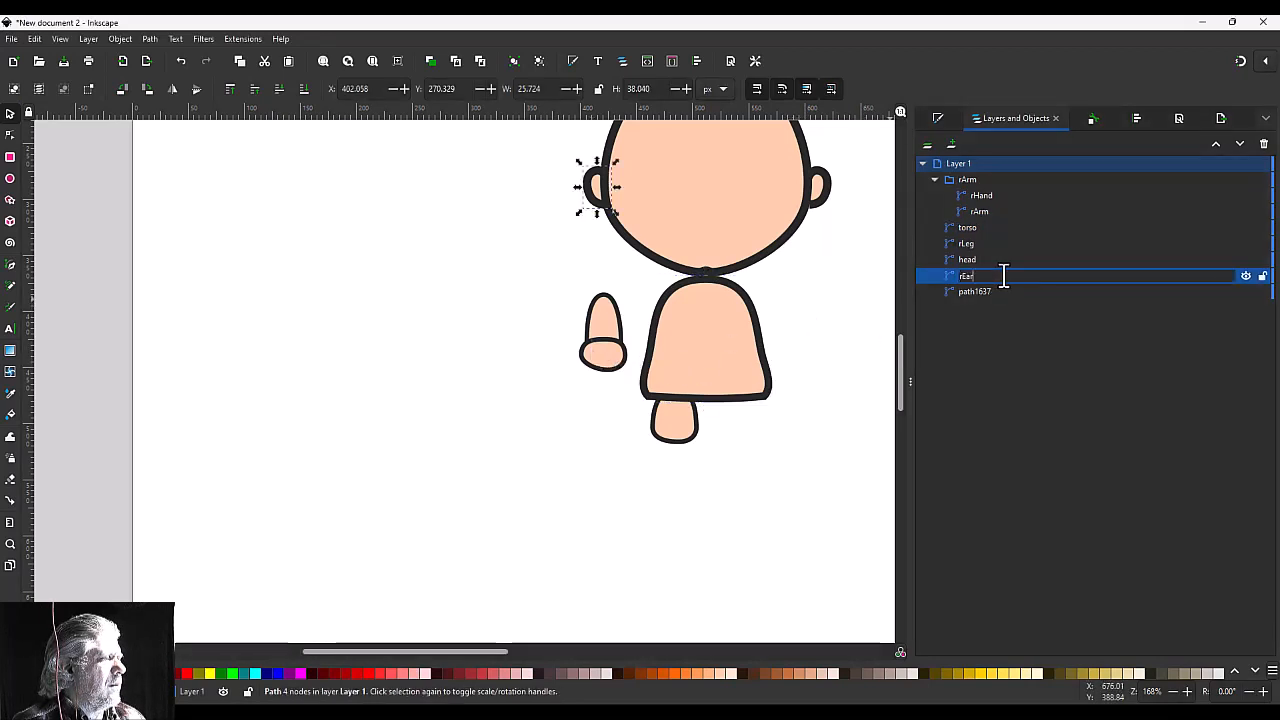
pyautogui.write('Ear')
pyautogui.press('Return')
pyautogui.doubleClick(984, 292)
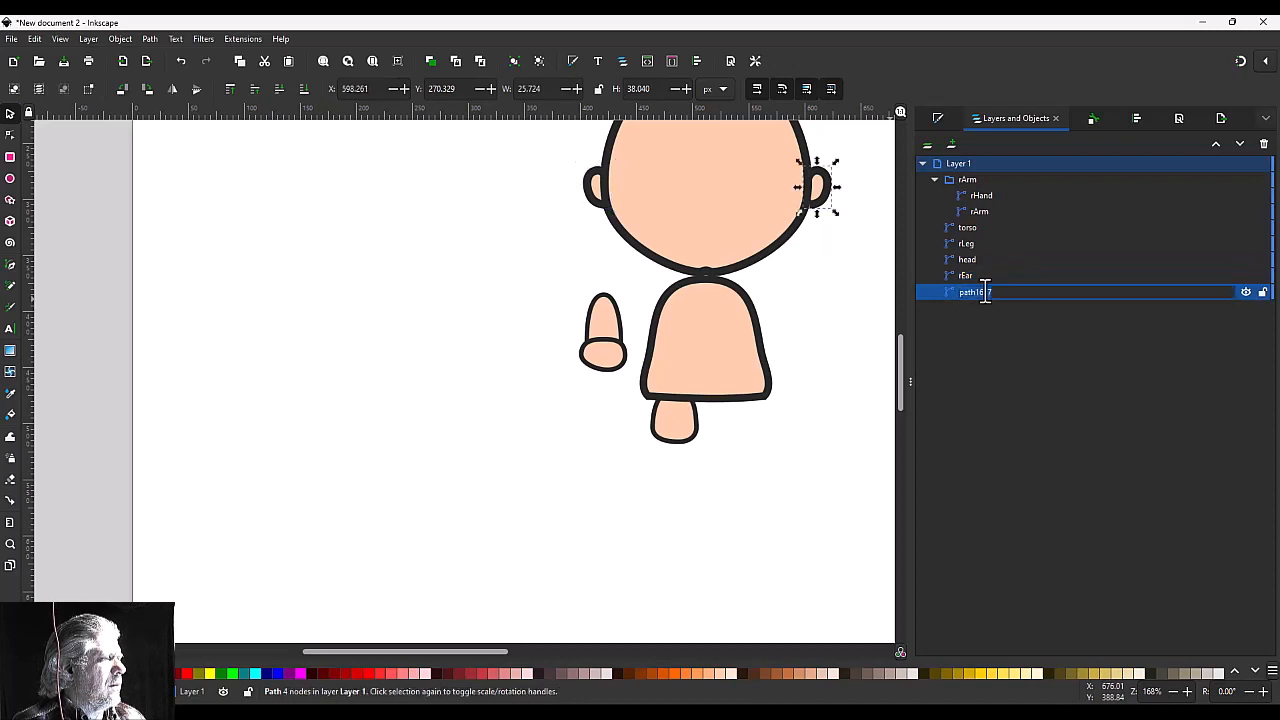
pyautogui.write('lEar')
pyautogui.press('Return')
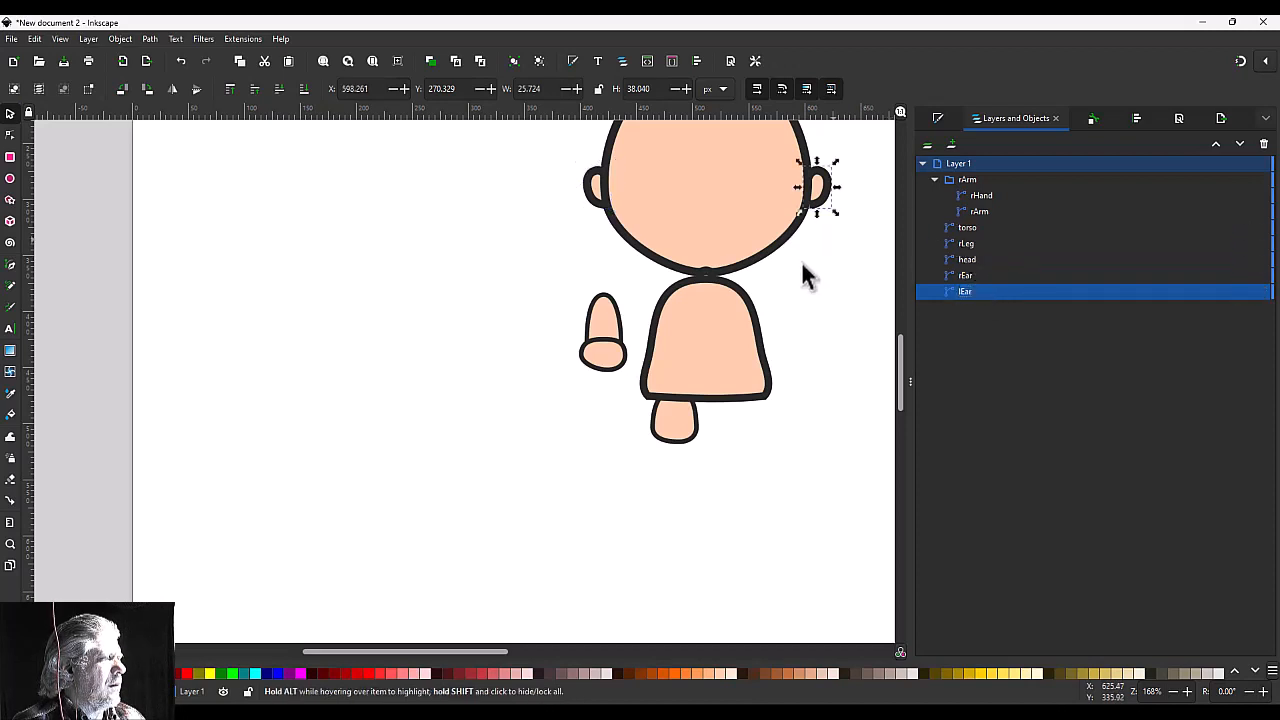
# Step: Duplicate the leg, move the copy horizontally to X about 518 px under the torso's right half, and lower it behind the torso
pyautogui.click(691, 423)
pyautogui.hotkey('ctrl', 'd')
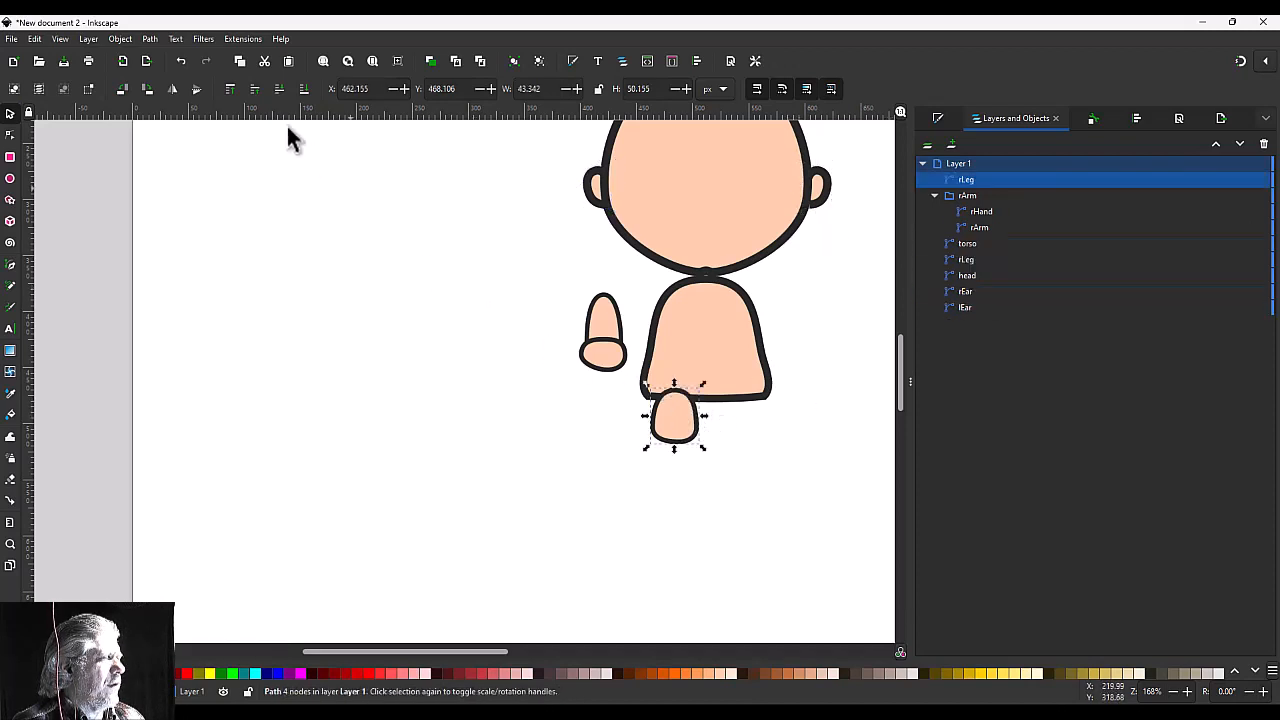
pyautogui.moveTo(682, 420); pyautogui.dragTo(745, 422)
pyautogui.press('pagedown')
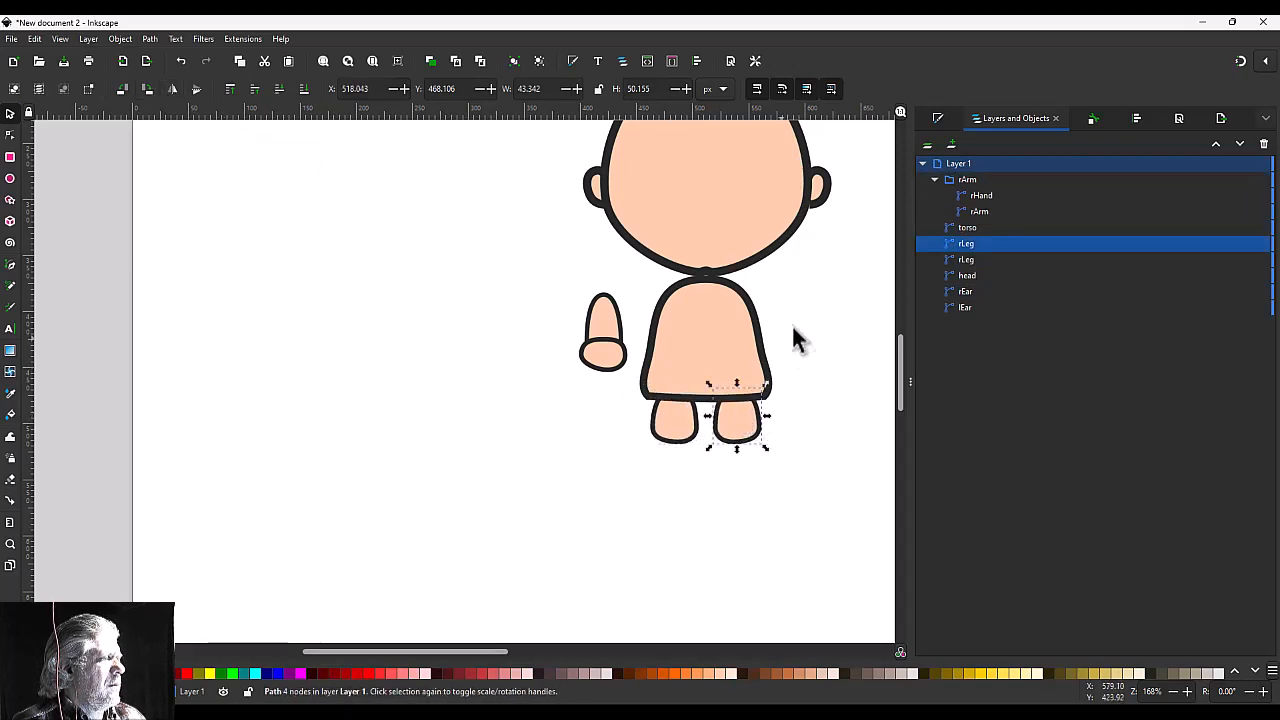
# Step: Rename the duplicated leg lLeg
pyautogui.doubleClick(977, 242)
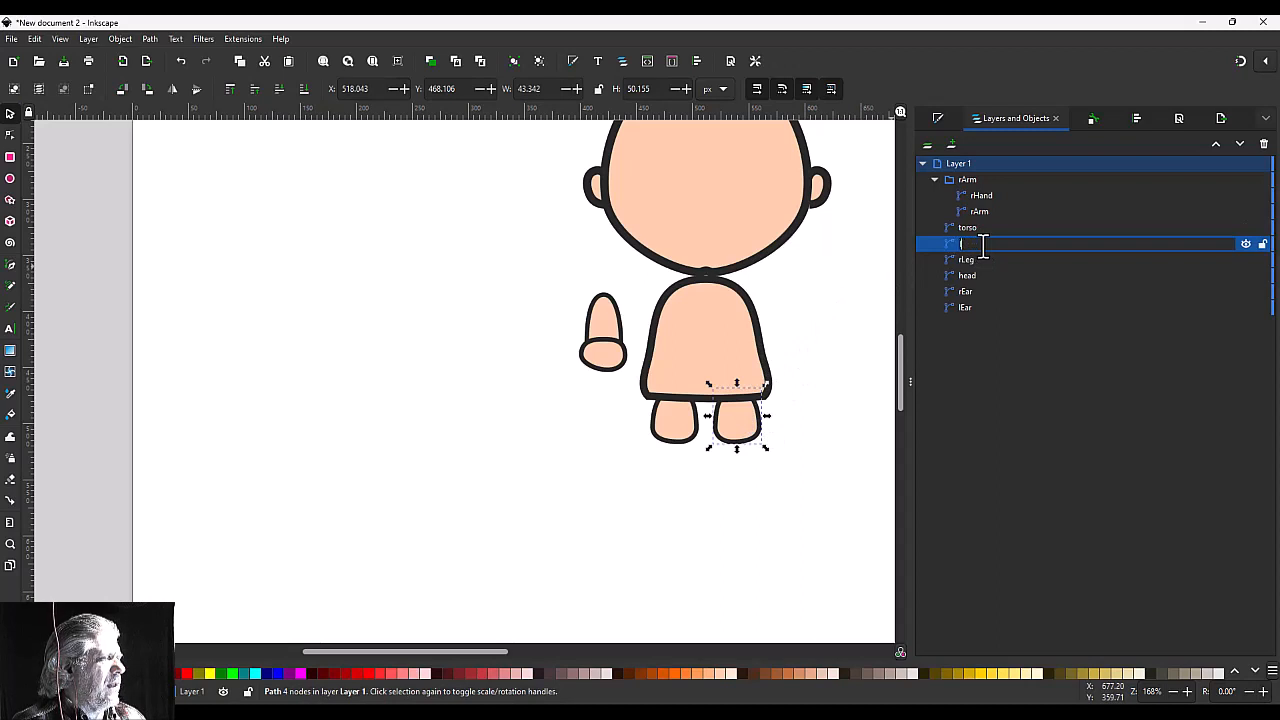
pyautogui.write('lLeg')
pyautogui.press('Return')
# Step: Duplicate the rArm group and rename the copy lArm
pyautogui.click(991, 176)
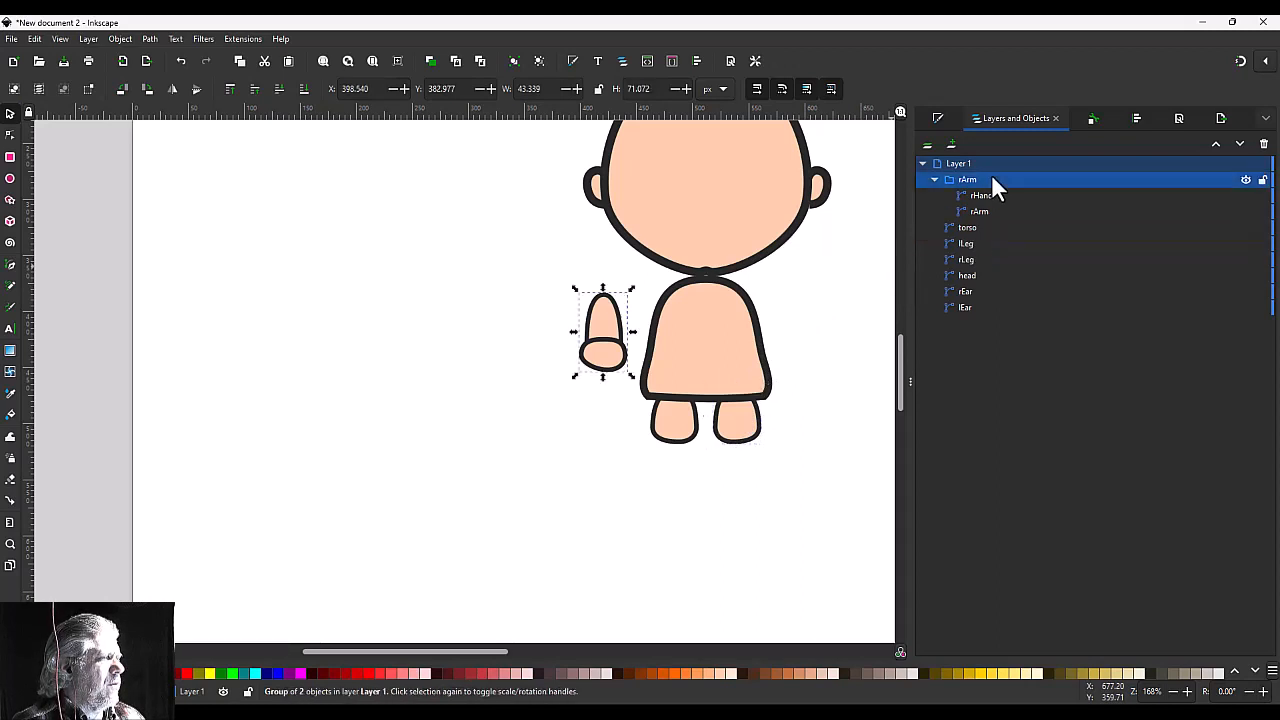
pyautogui.hotkey('ctrl', 'd')
pyautogui.doubleClick(988, 179)
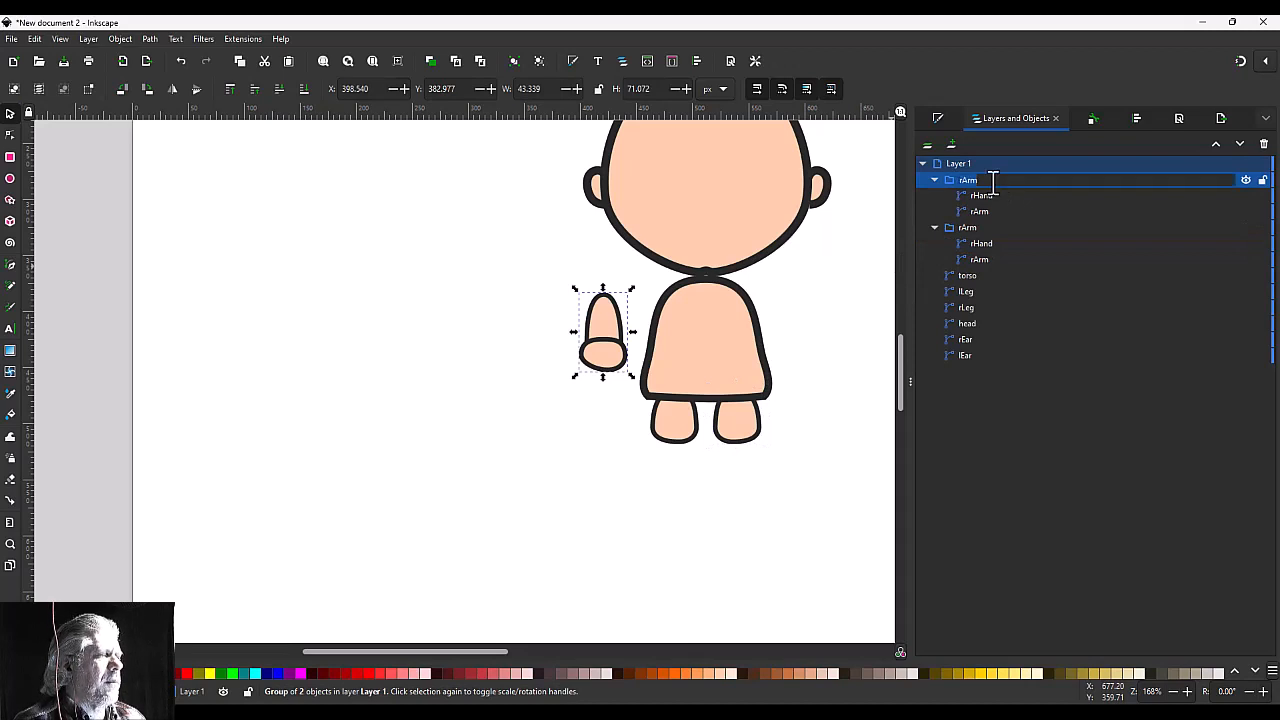
pyautogui.write('lArm')
pyautogui.press('Return')
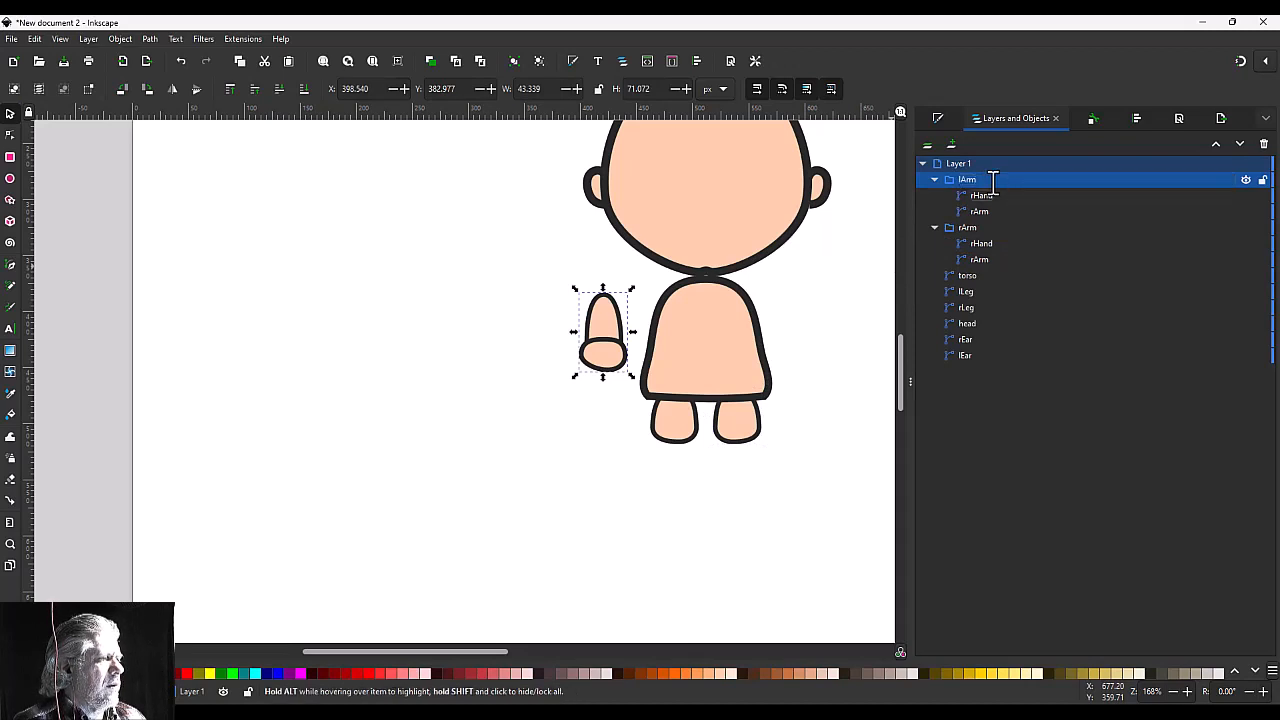
# Step: Rename the hand path inside the lArm group lHand
pyautogui.doubleClick(990, 196)
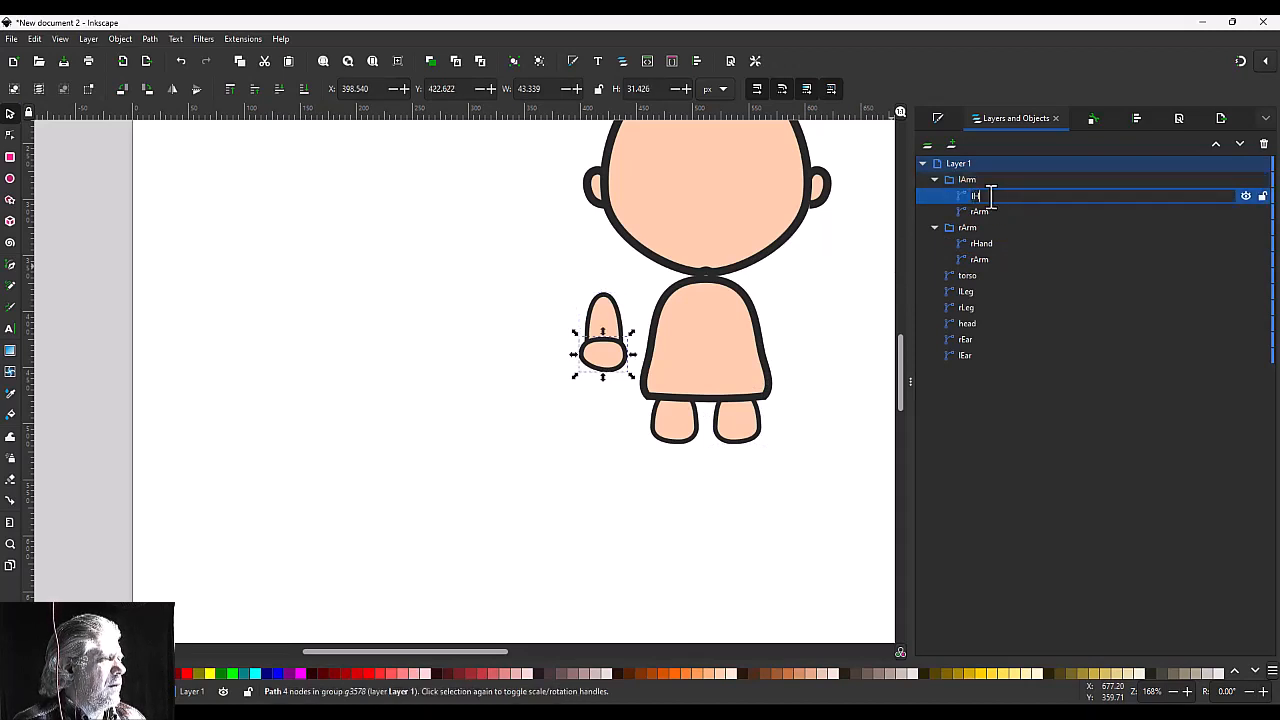
pyautogui.write('lHand')
pyautogui.press('Return')
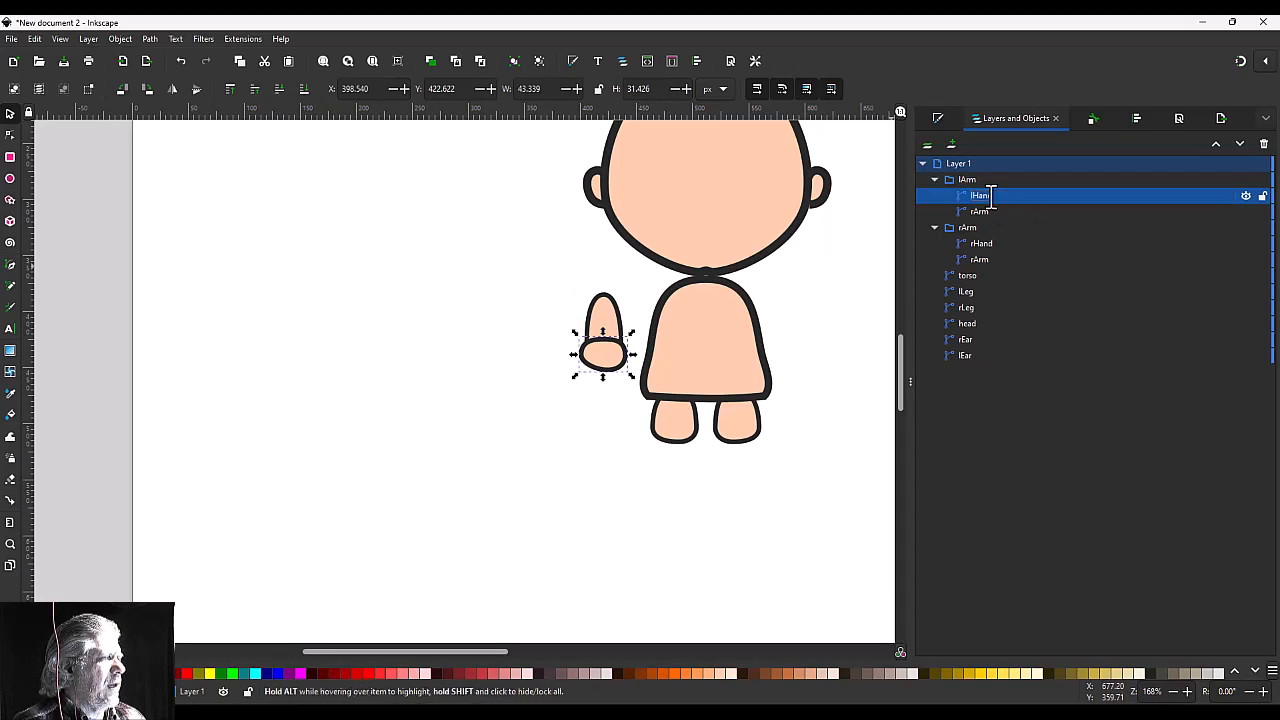
# Step: Rename the arm path inside the lArm group lArm
pyautogui.doubleClick(982, 209)
pyautogui.write('lArm')
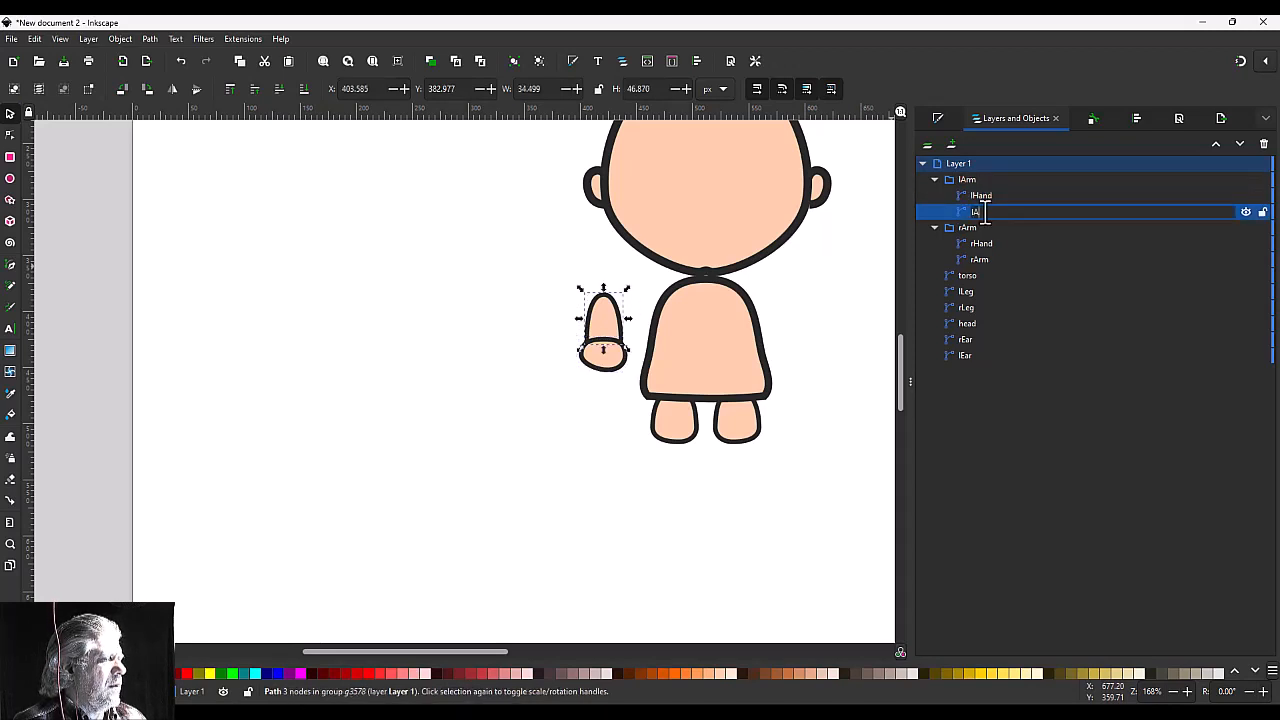
pyautogui.press('Return')
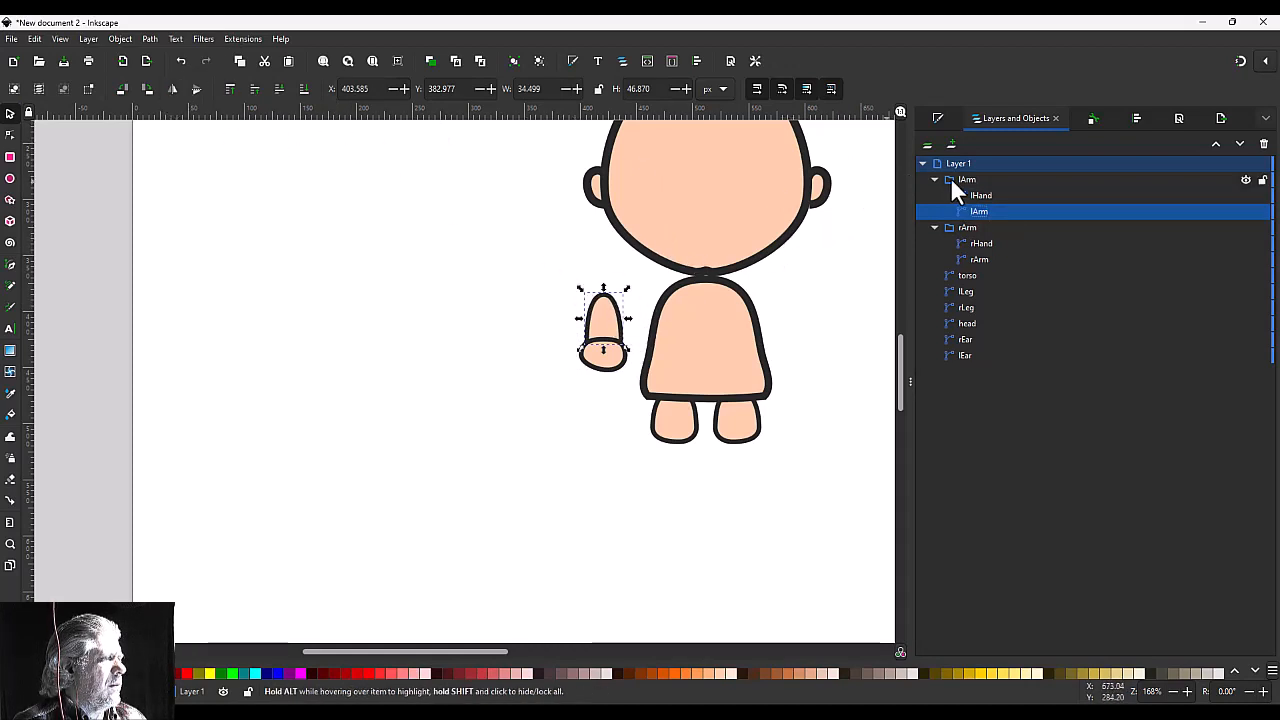
# Step: Flip the lArm group horizontally and move it to the torso's right side at X about 573 px
pyautogui.click(978, 180)
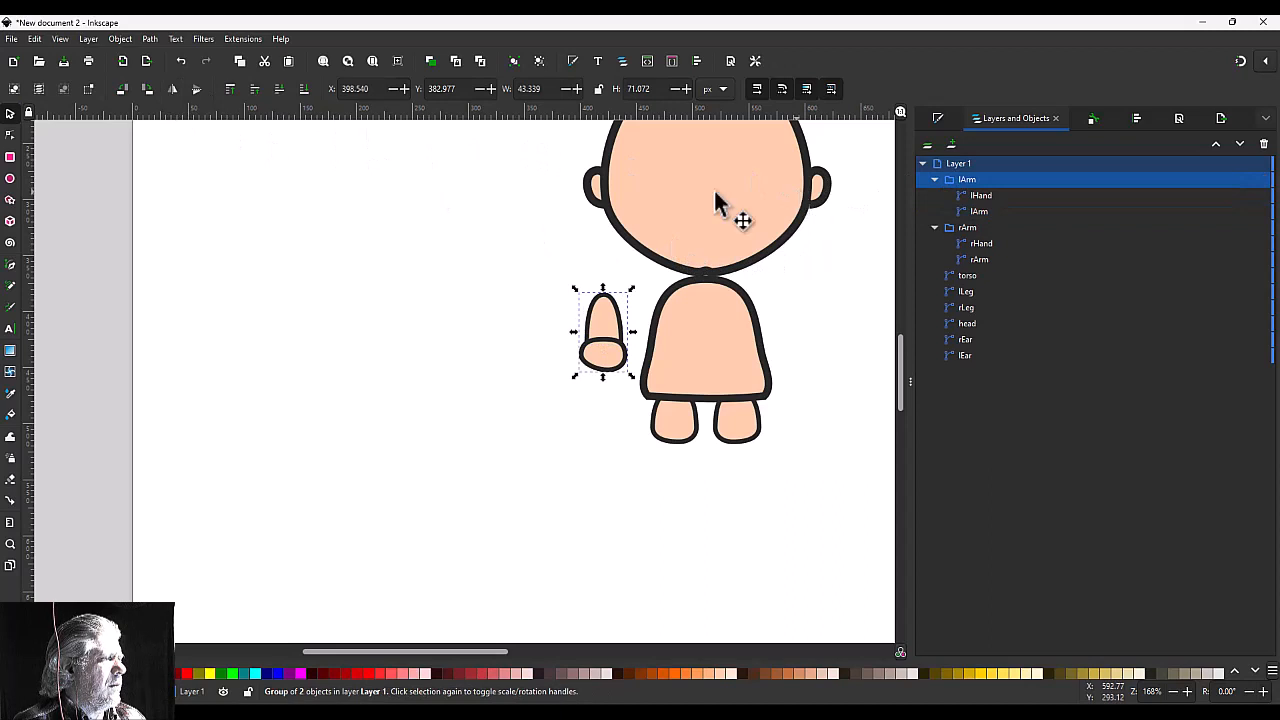
pyautogui.click(171, 87)
pyautogui.moveTo(620, 308); pyautogui.dragTo(815, 310)
# Step: Lower the lArm and rArm groups together behind the torso
pyautogui.keyDown('ctrl'); pyautogui.click(987, 229); pyautogui.keyUp('ctrl')
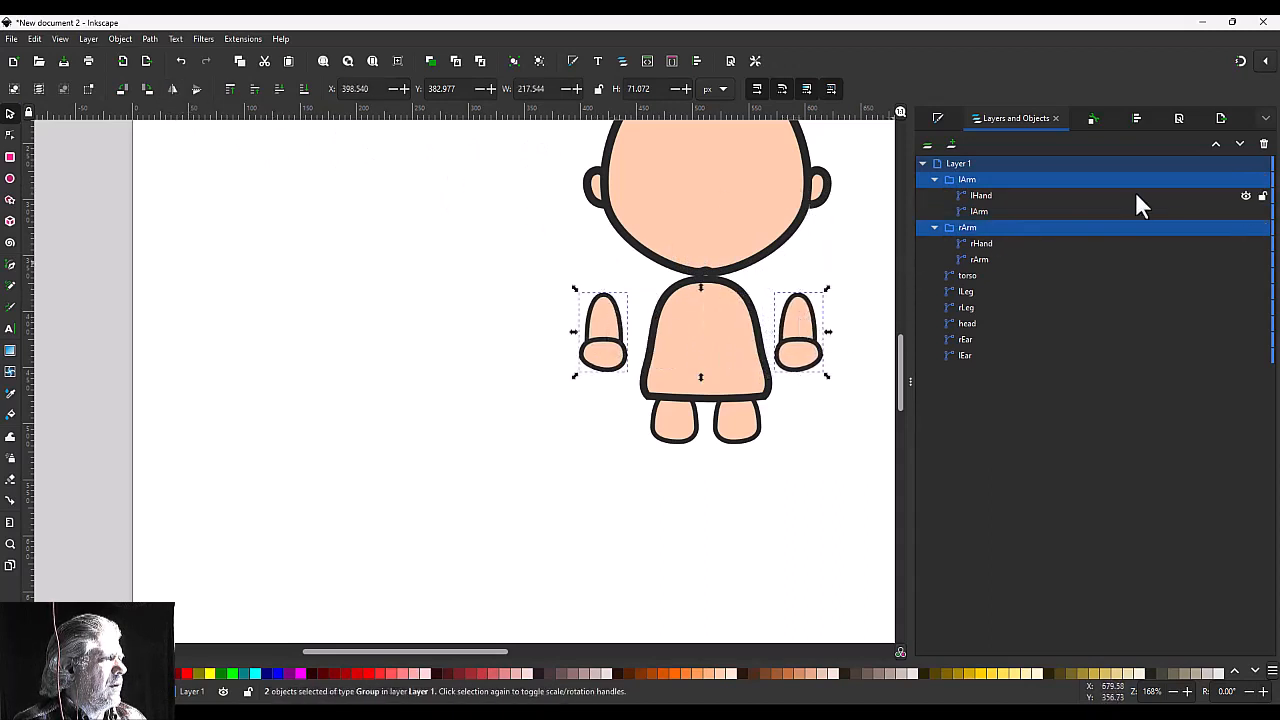
pyautogui.click(1239, 145)
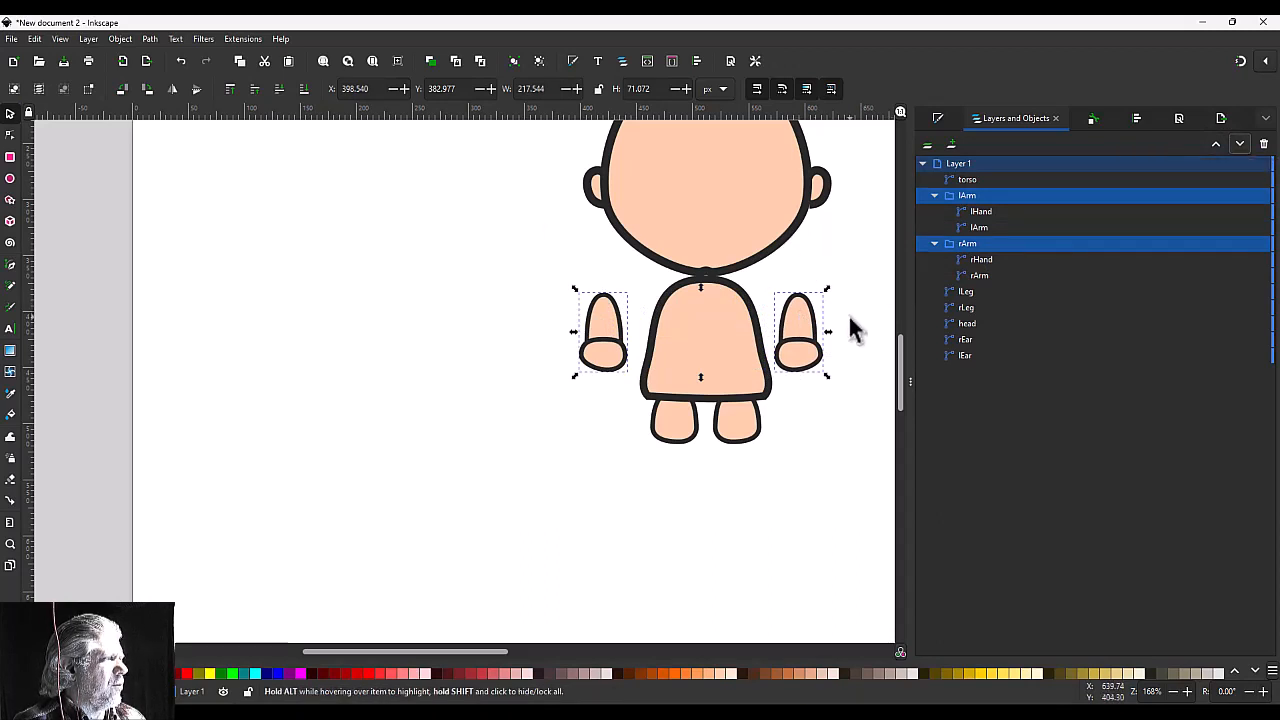
pyautogui.click(812, 330)
pyautogui.click(812, 330)
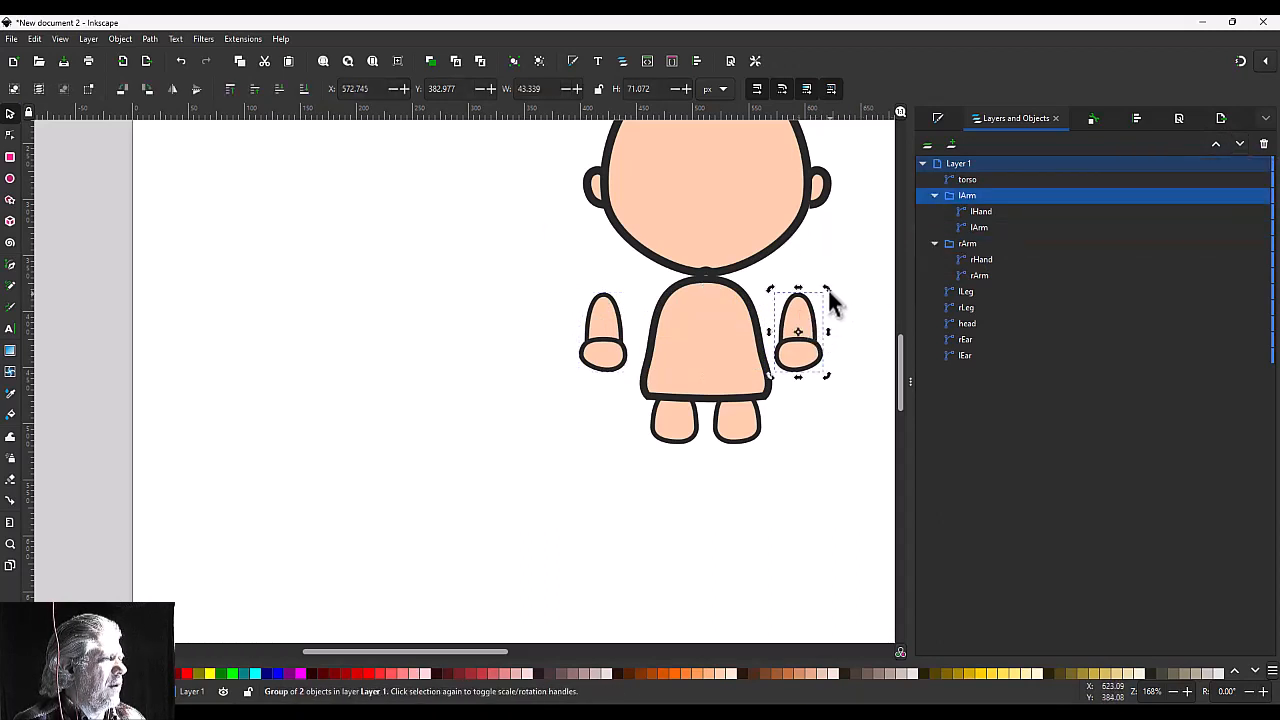
pyautogui.moveTo(828, 291); pyautogui.dragTo(778, 317)
pyautogui.hotkey('ctrl', 'z')
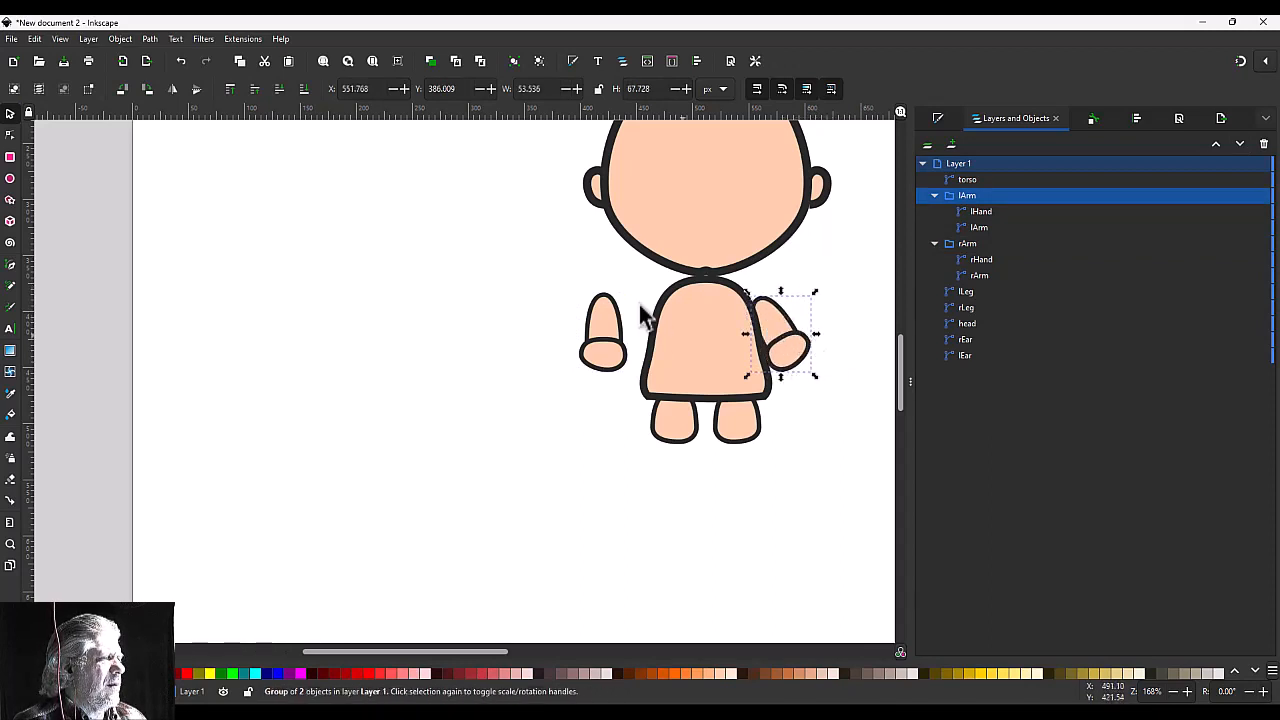
pyautogui.click(604, 327)
pyautogui.click(610, 332)
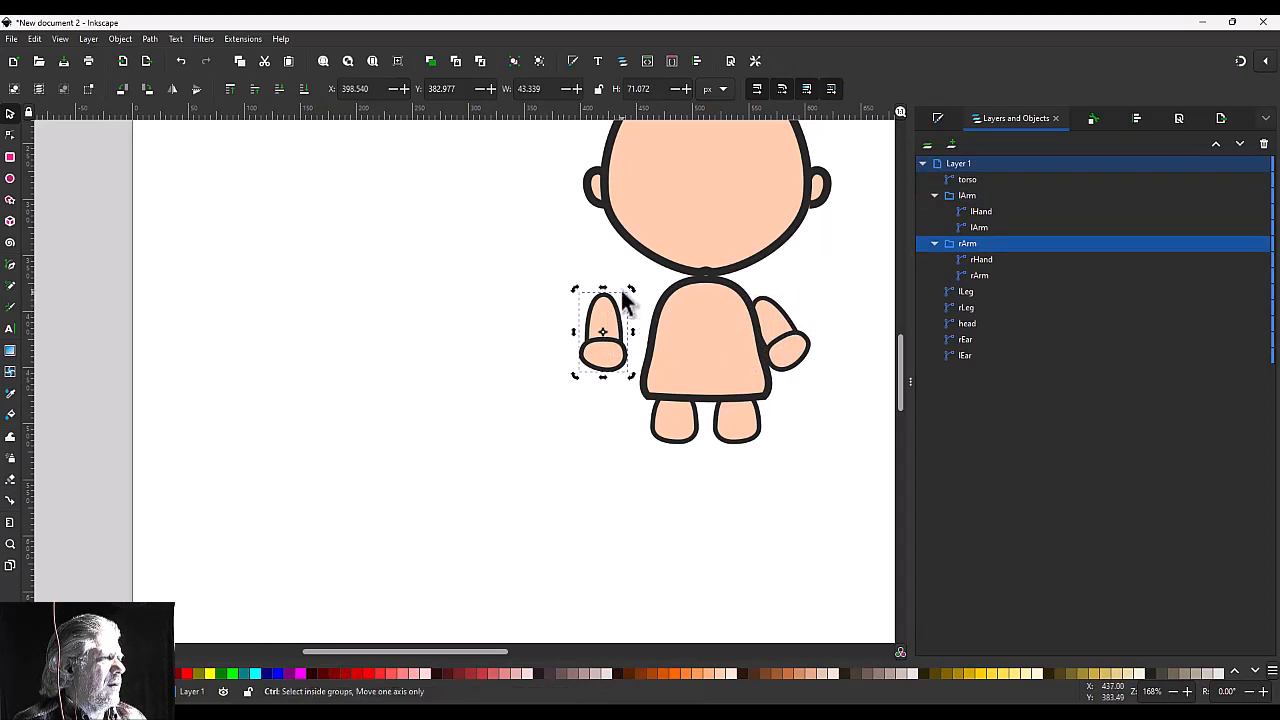
pyautogui.moveTo(630, 295); pyautogui.dragTo(650, 325)
pyautogui.hotkey('ctrl', 'z')
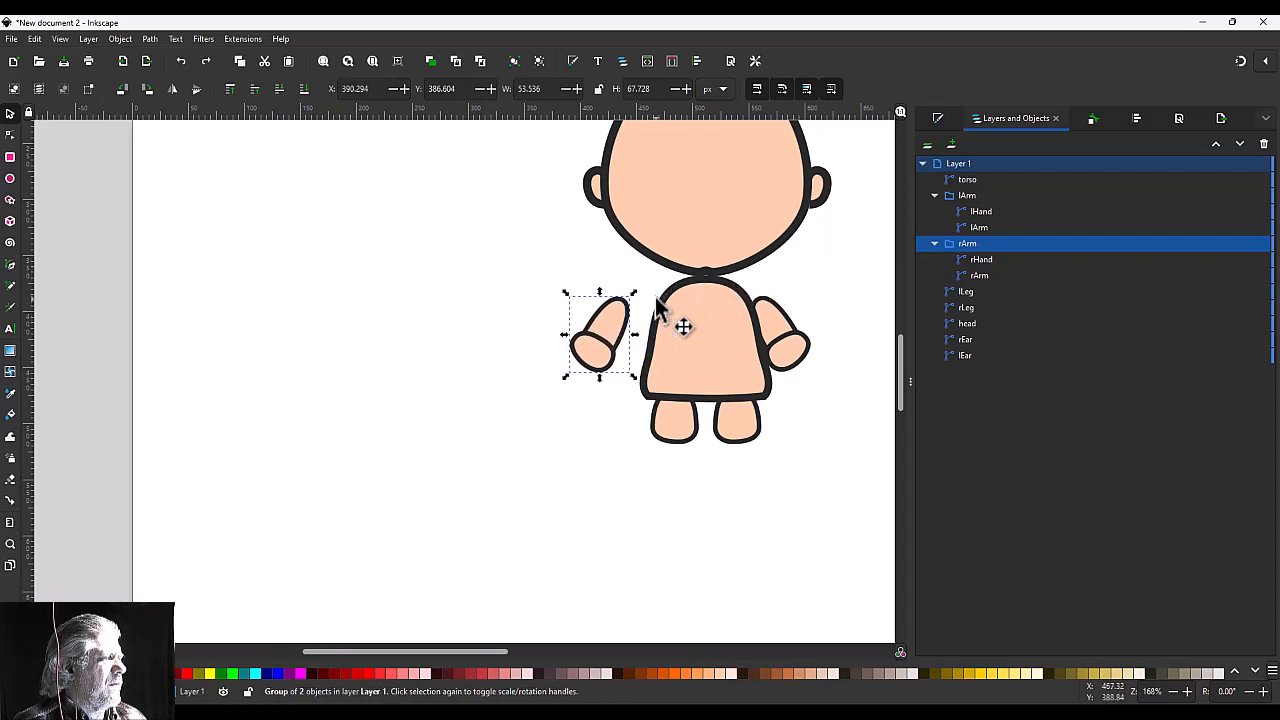
pyautogui.hotkey('ctrl', 'z')
pyautogui.hotkey('ctrl', 'z')
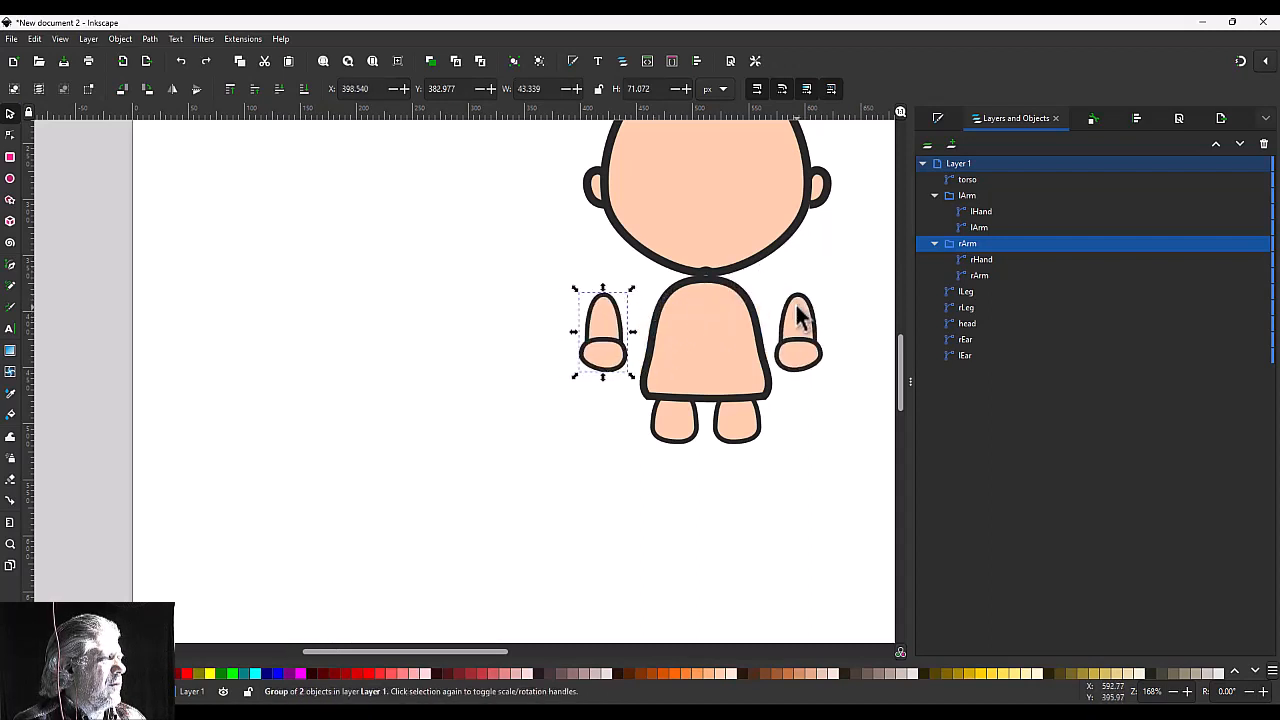
# Step: Move the rHand path inside the rArm group straight down to Y about 433 px, clear of the arm
pyautogui.press('Escape')
pyautogui.click(605, 358)
pyautogui.keyDown('ctrl'); pyautogui.click(605, 358); pyautogui.keyUp('ctrl')
pyautogui.moveTo(605, 358); pyautogui.dragTo(606, 368)
# Step: Lengthen the rArm path by moving its bottom nodes down to Y about 433 px, level with the hand's top edge
pyautogui.click(605, 335)
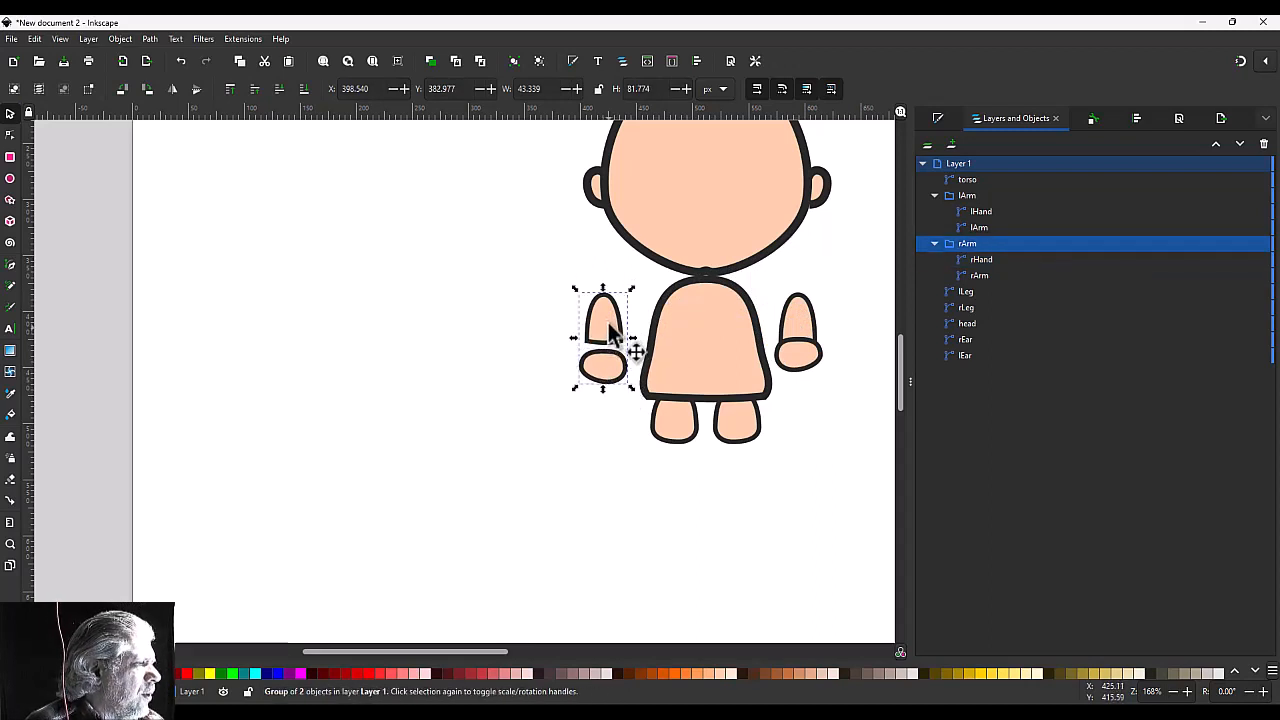
pyautogui.keyDown('ctrl'); pyautogui.click(612, 334); pyautogui.keyUp('ctrl')
pyautogui.press('n')
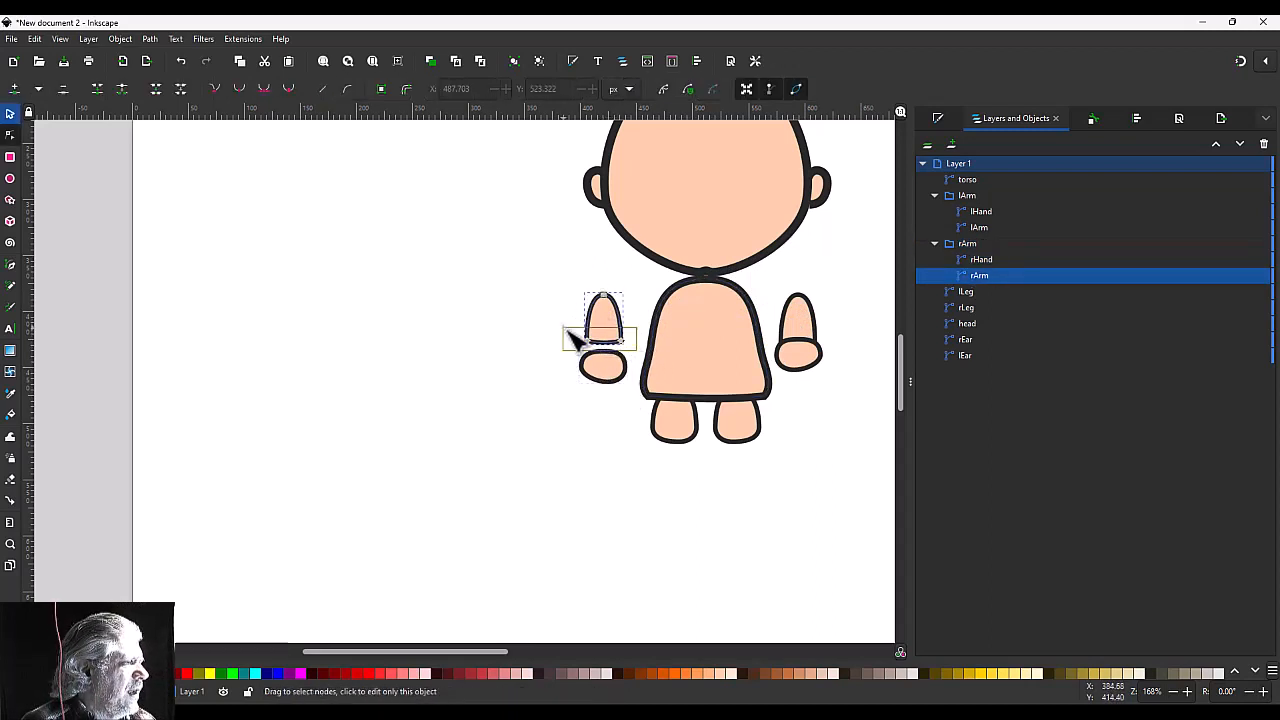
pyautogui.moveTo(566, 330); pyautogui.dragTo(622, 349)
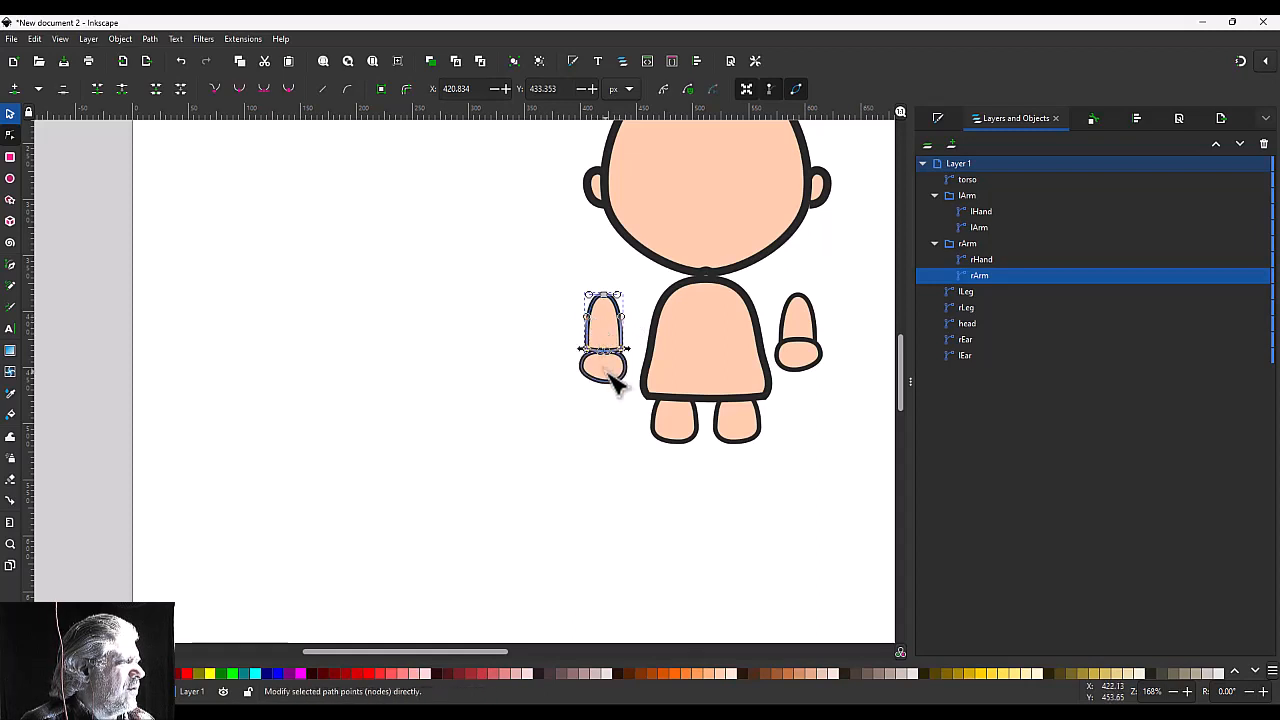
# Step: Move the rHand path up to Y about 430 px so it overlaps the lengthened arm's end
pyautogui.press('s')
pyautogui.click(606, 367)
pyautogui.keyDown('ctrl'); pyautogui.click(606, 367); pyautogui.keyUp('ctrl')
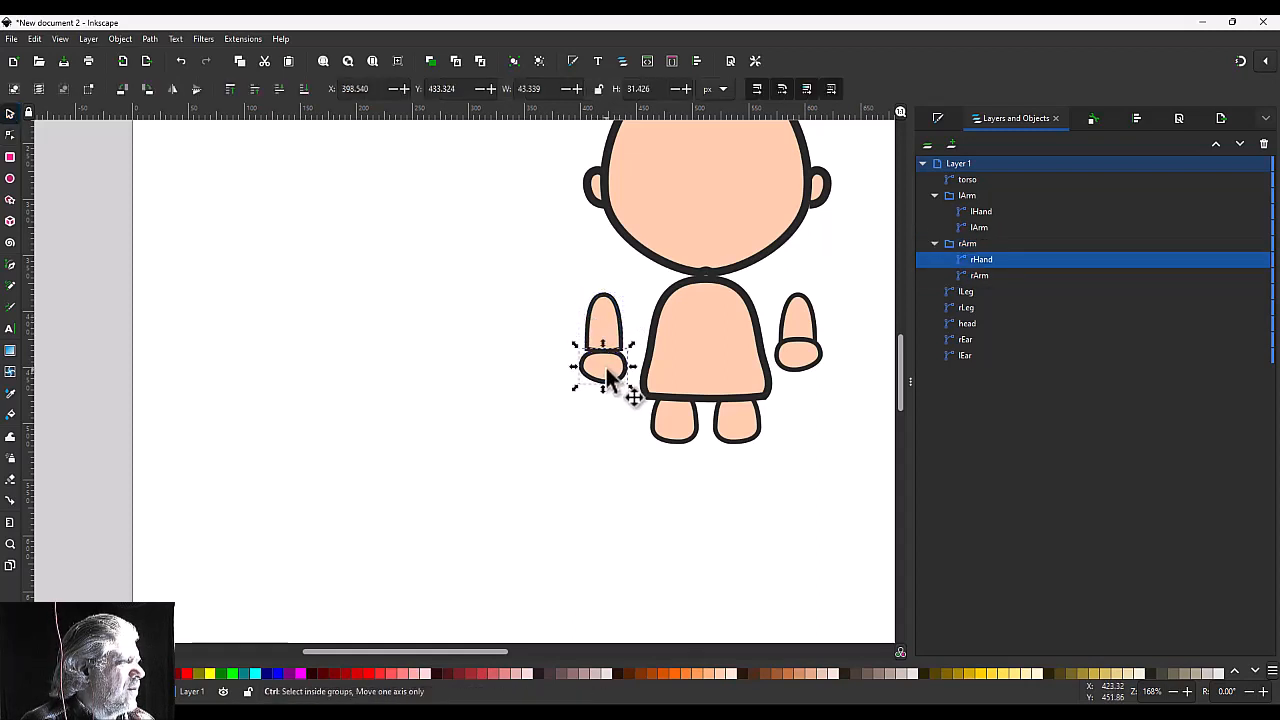
pyautogui.moveTo(606, 367); pyautogui.dragTo(607, 362)
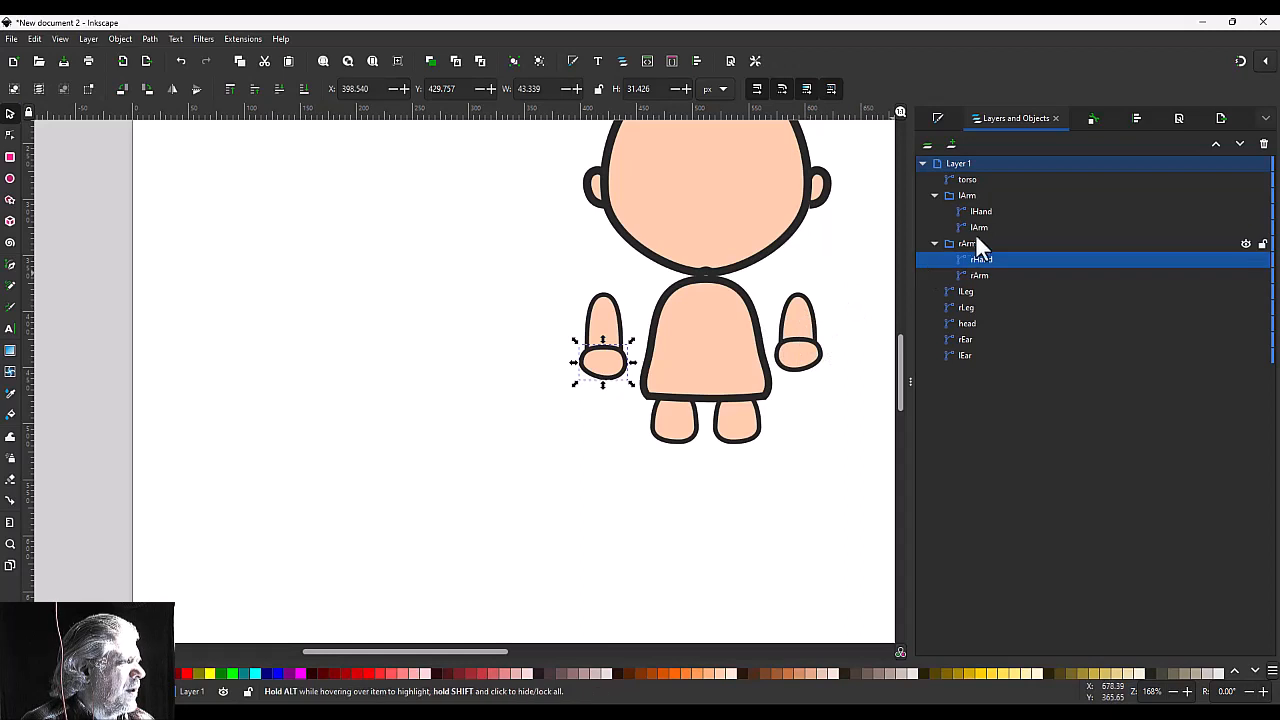
# Step: Replace the lArm group with a horizontally flipped duplicate of the rArm group, placed on the torso's right side at X about 572 px
pyautogui.click(968, 195)
pyautogui.press('Delete')
pyautogui.click(622, 345)
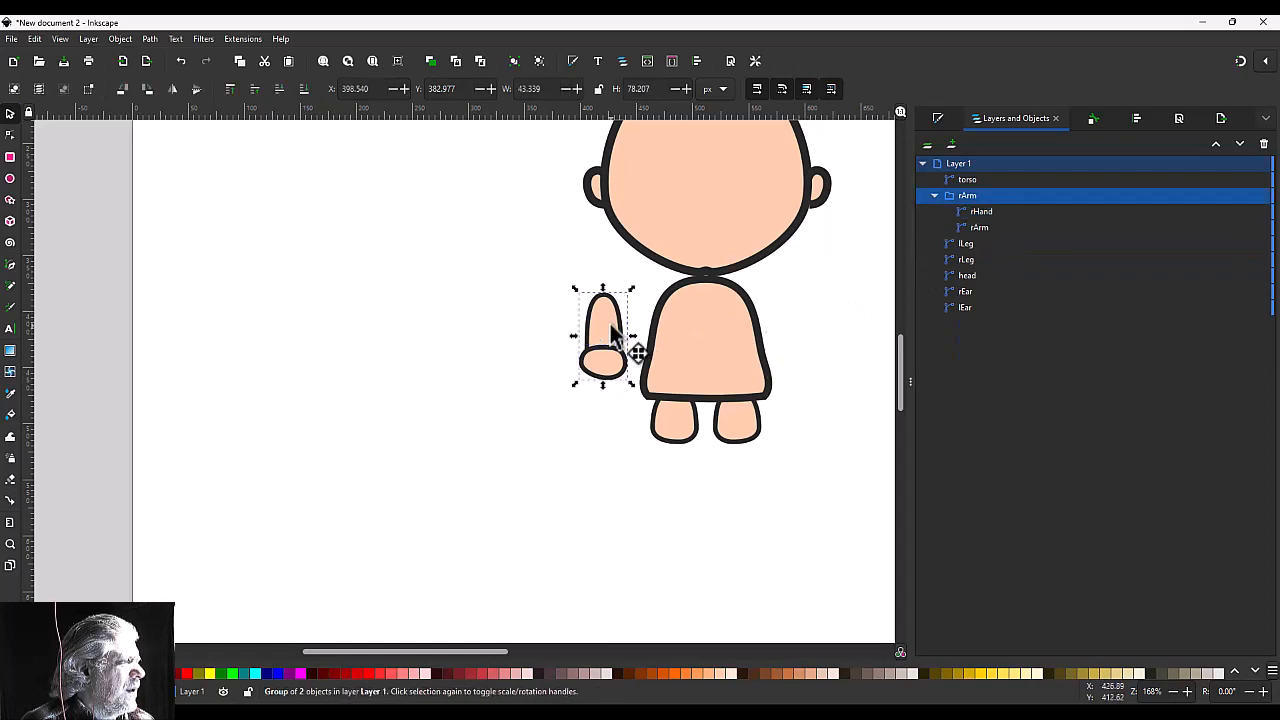
pyautogui.moveTo(628, 291); pyautogui.dragTo(808, 349)
pyautogui.hotkey('ctrl', 'z')
pyautogui.hotkey('ctrl', 'z')
pyautogui.hotkey('ctrl', 'd')
pyautogui.click(174, 89)
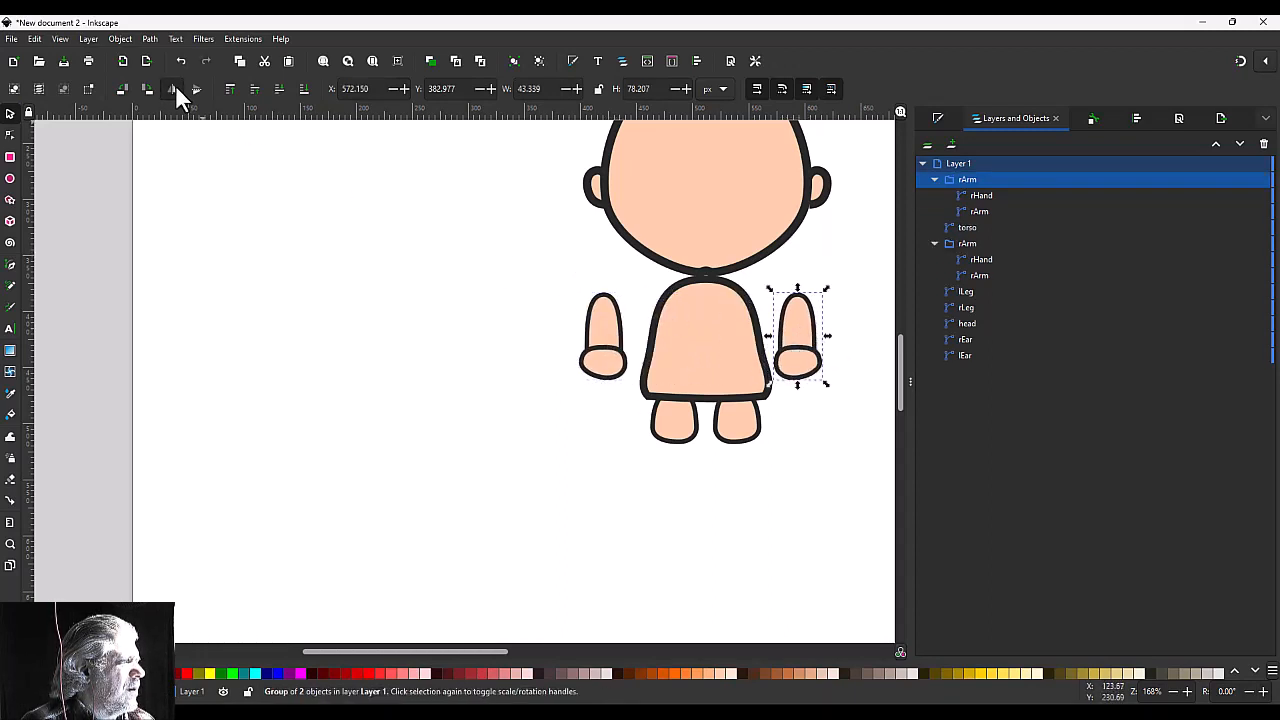
# Step: Rotate the duplicated arm so its hand points outward, place it at the torso's right shoulder at X about 545 px, and lower it behind the torso
pyautogui.click(818, 336)
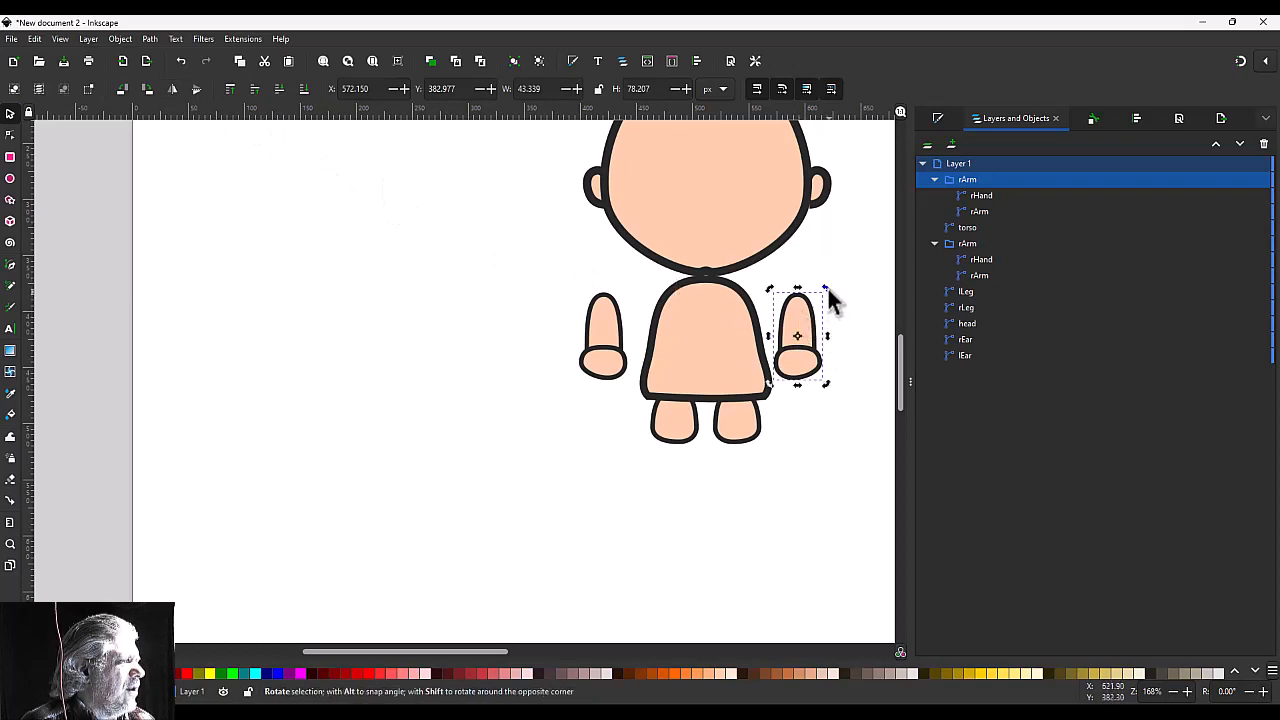
pyautogui.moveTo(828, 291); pyautogui.dragTo(768, 331)
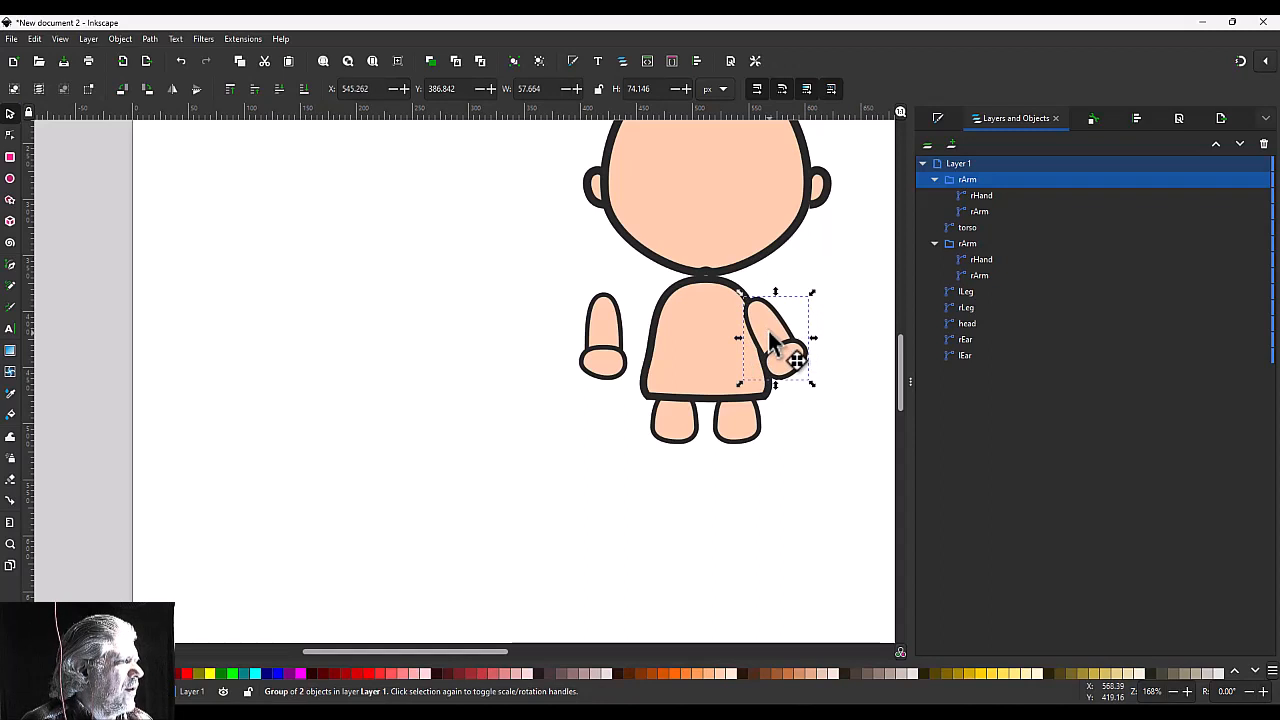
pyautogui.press('pagedown')
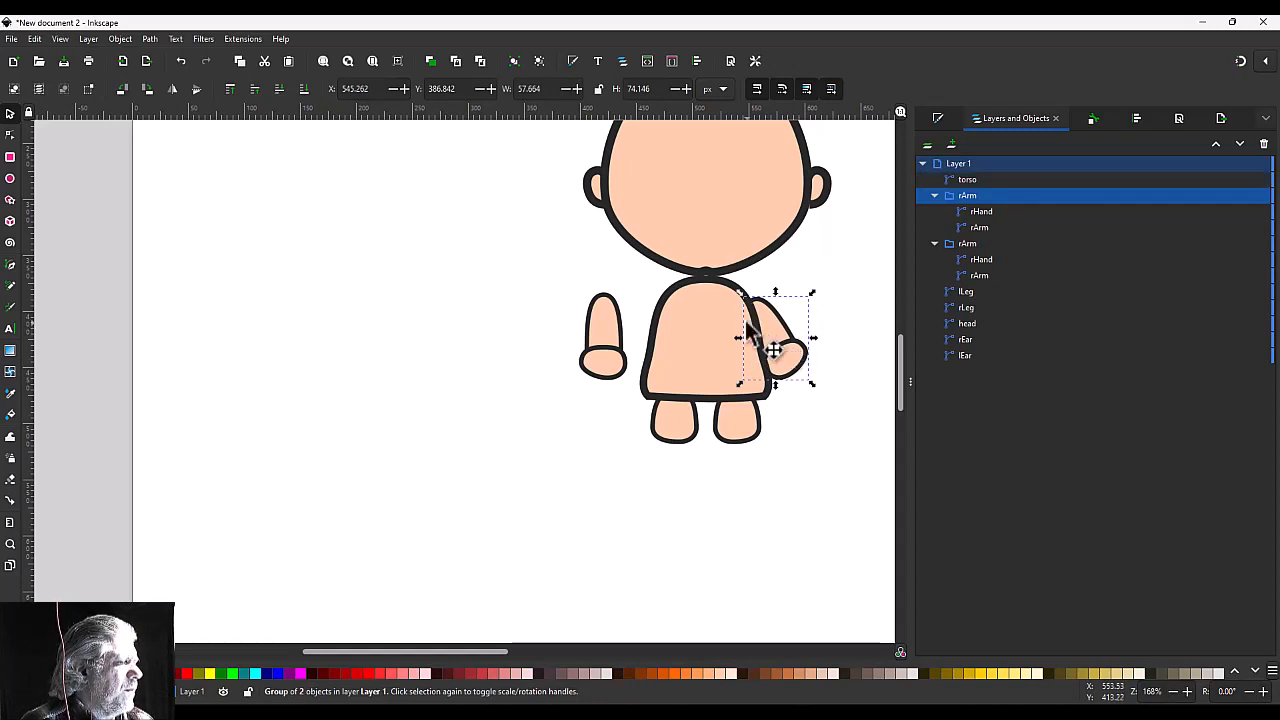
# Step: Rotate the original rArm group so its hand points outward, and move it to the torso's left shoulder at X about 419 px
pyautogui.click(607, 343)
pyautogui.click(607, 343)
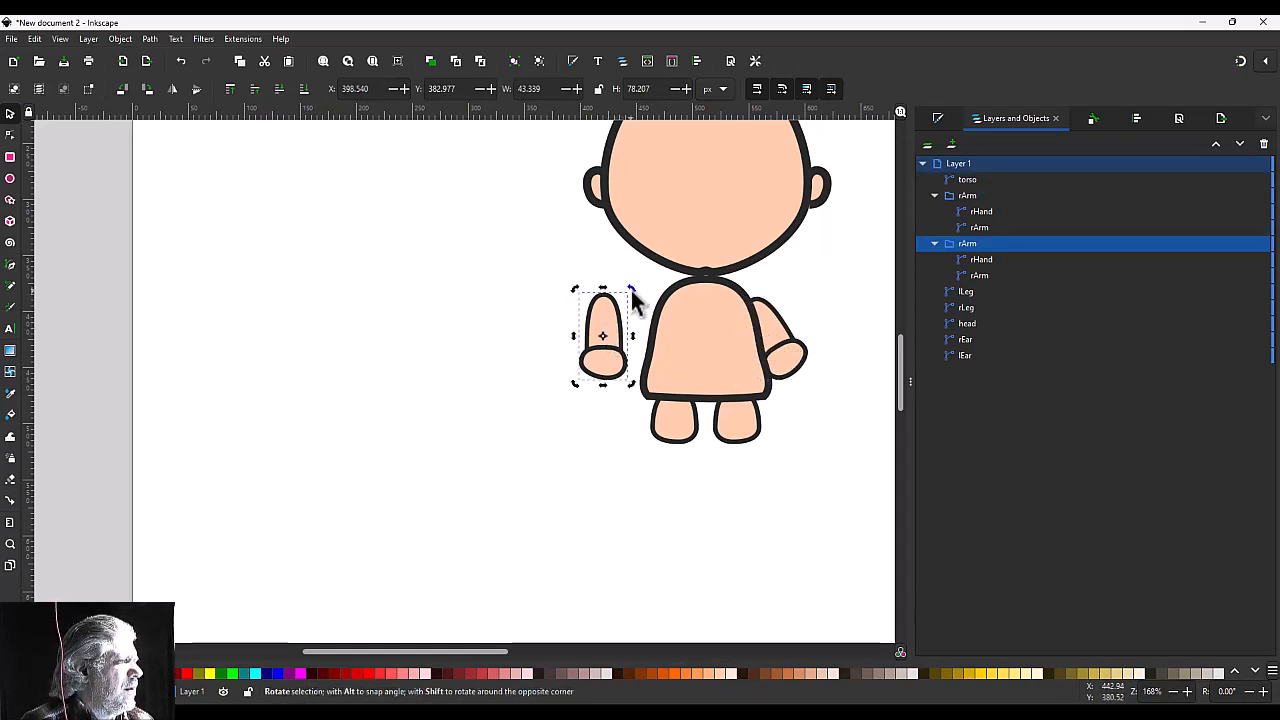
pyautogui.moveTo(630, 291); pyautogui.dragTo(660, 324)
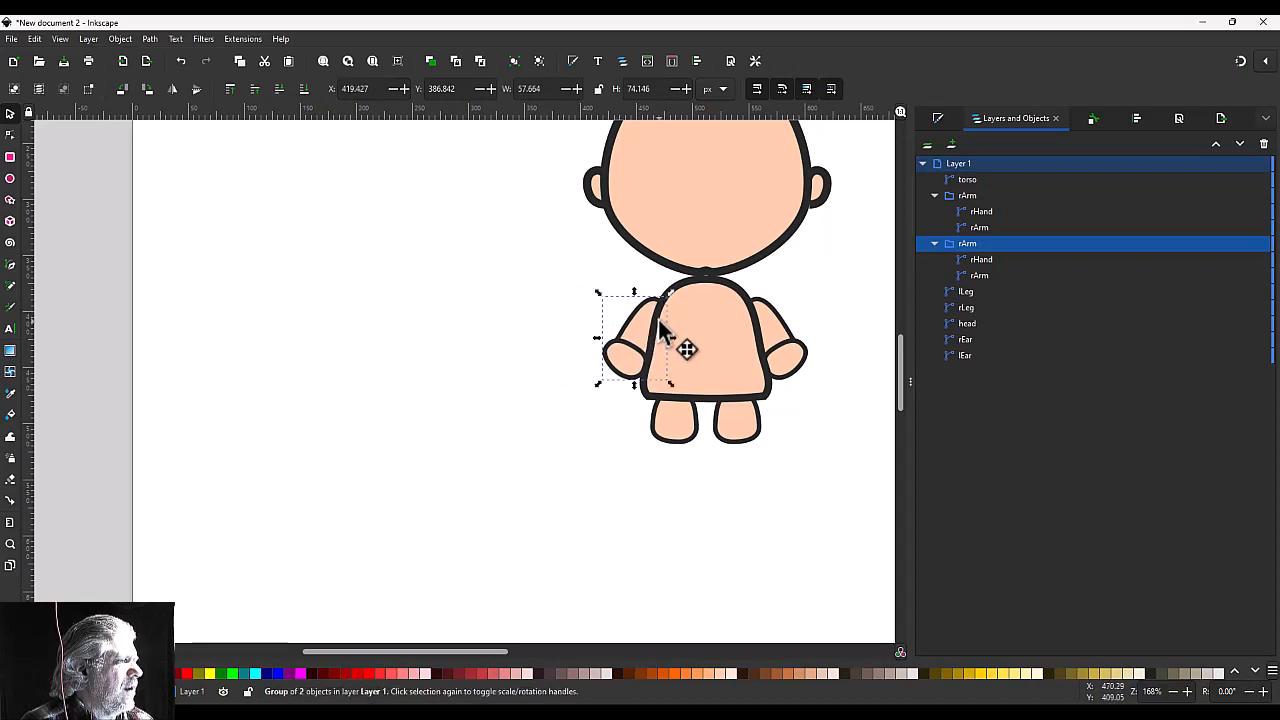
# Step: Move both arm groups up together to Y about 379 px, then deselect them
pyautogui.keyDown('shift'); pyautogui.click(770, 328); pyautogui.keyUp('shift')
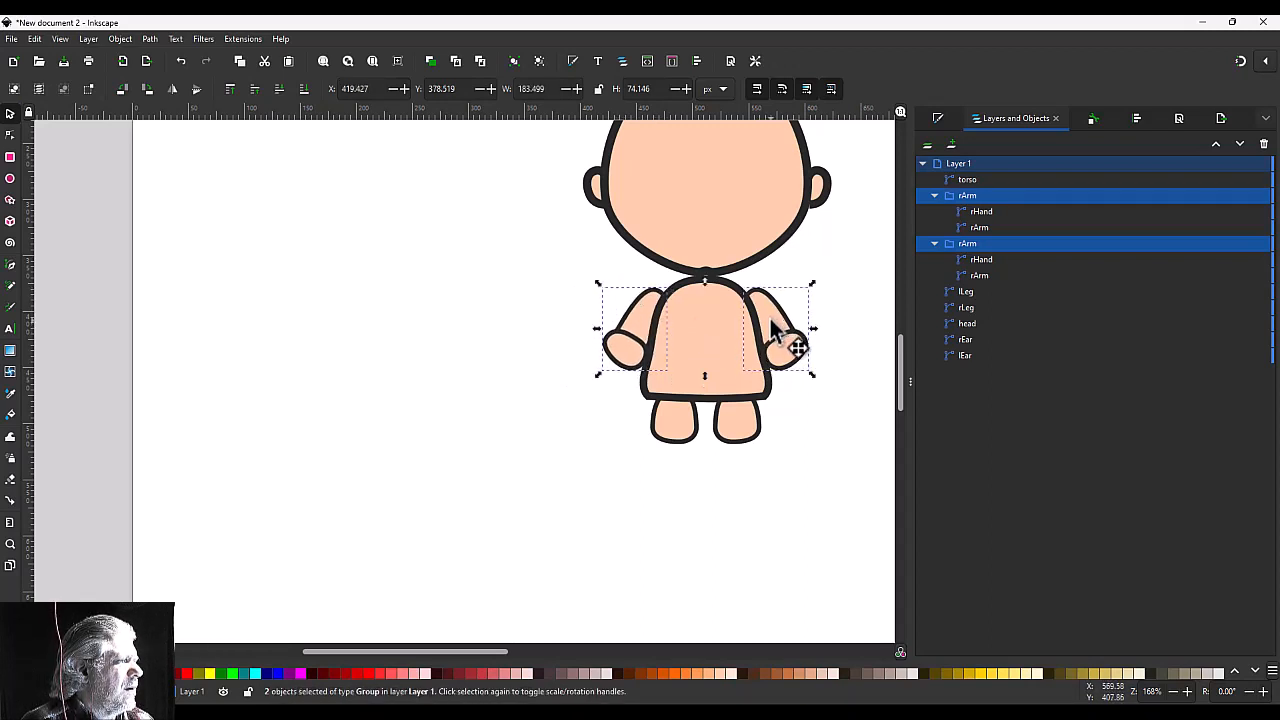
pyautogui.click(845, 312)
pyautogui.scroll(3, 841, 309)
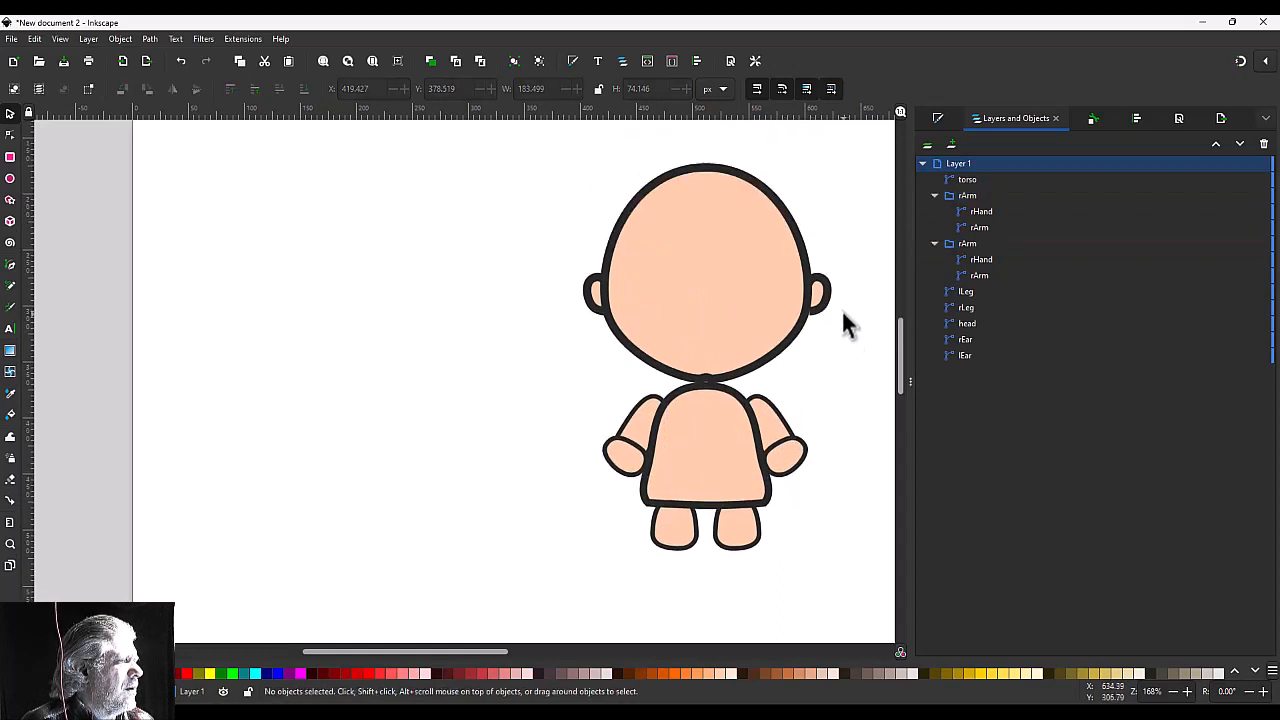
# Step: Save the document as ChibiFemaleTutorial.svg
pyautogui.hotkey('ctrl', 's')
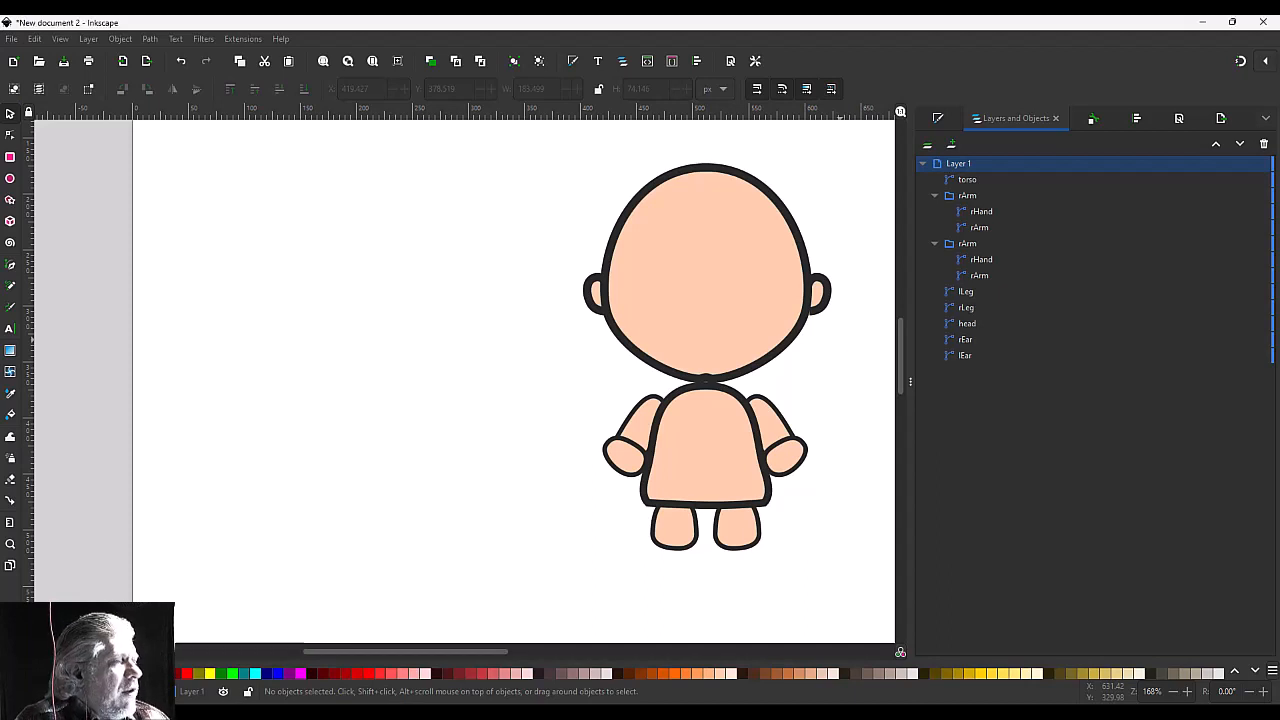
pyautogui.scroll(-3, 783, 410)
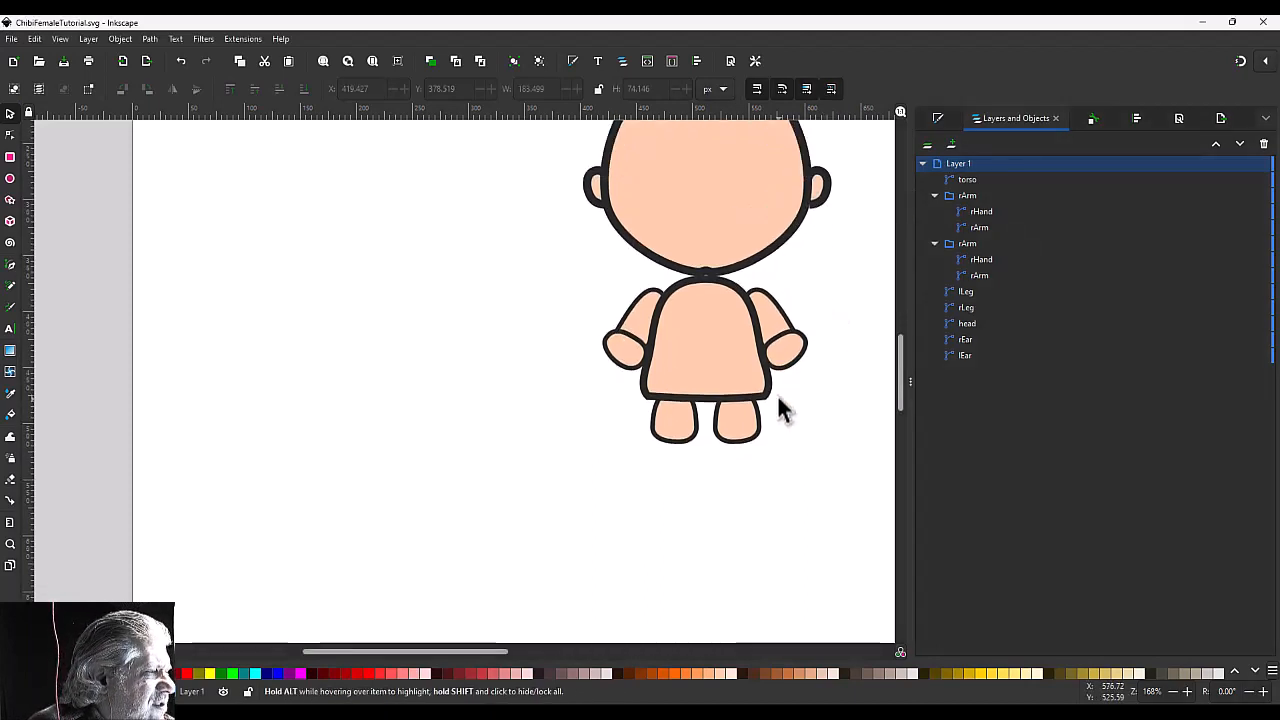
pyautogui.scroll(-2, 782, 396)
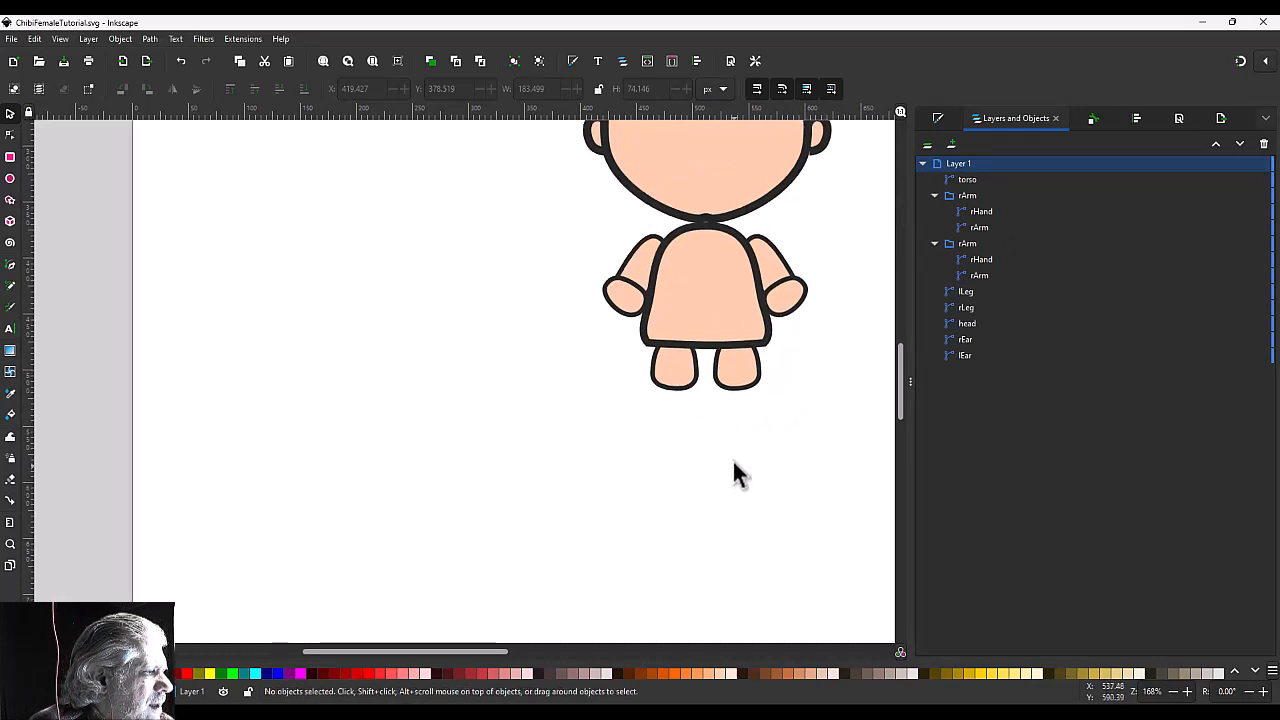
pyautogui.scroll(2, 784, 345)
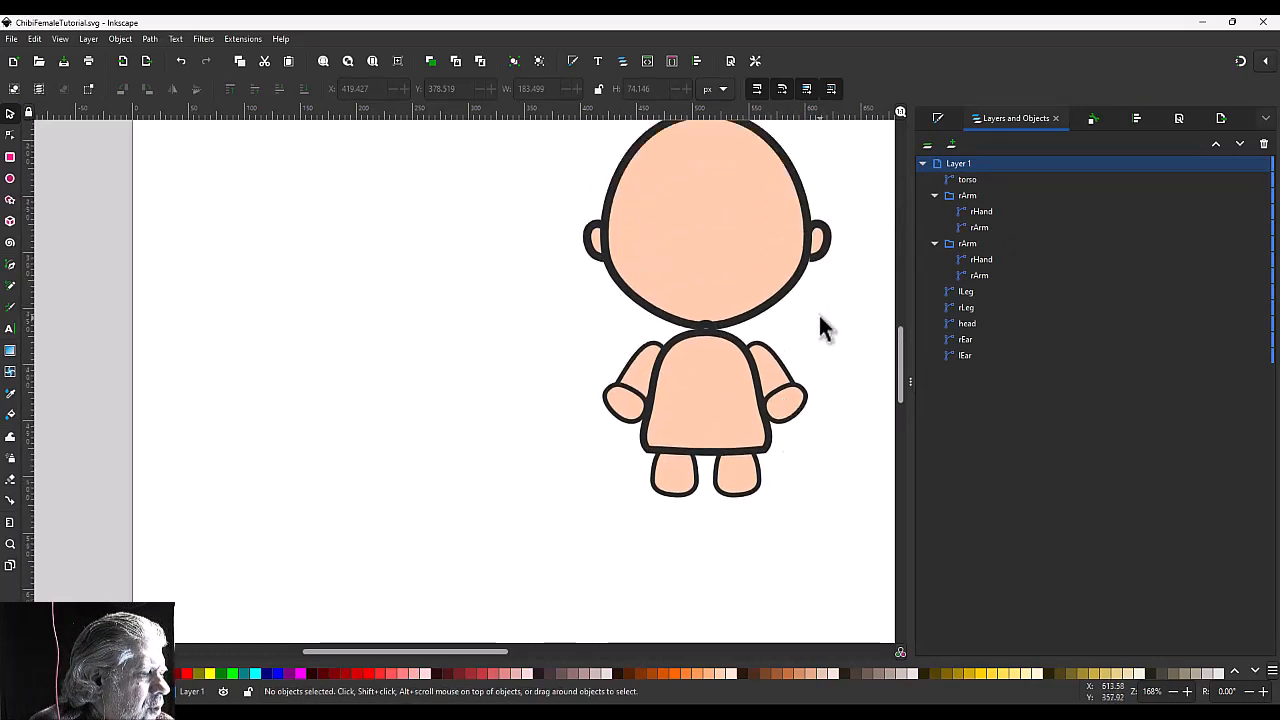
# Step: Lock Layer 1 and save the document
pyautogui.click(1245, 163)
pyautogui.click(1245, 163)
pyautogui.click(1263, 164)
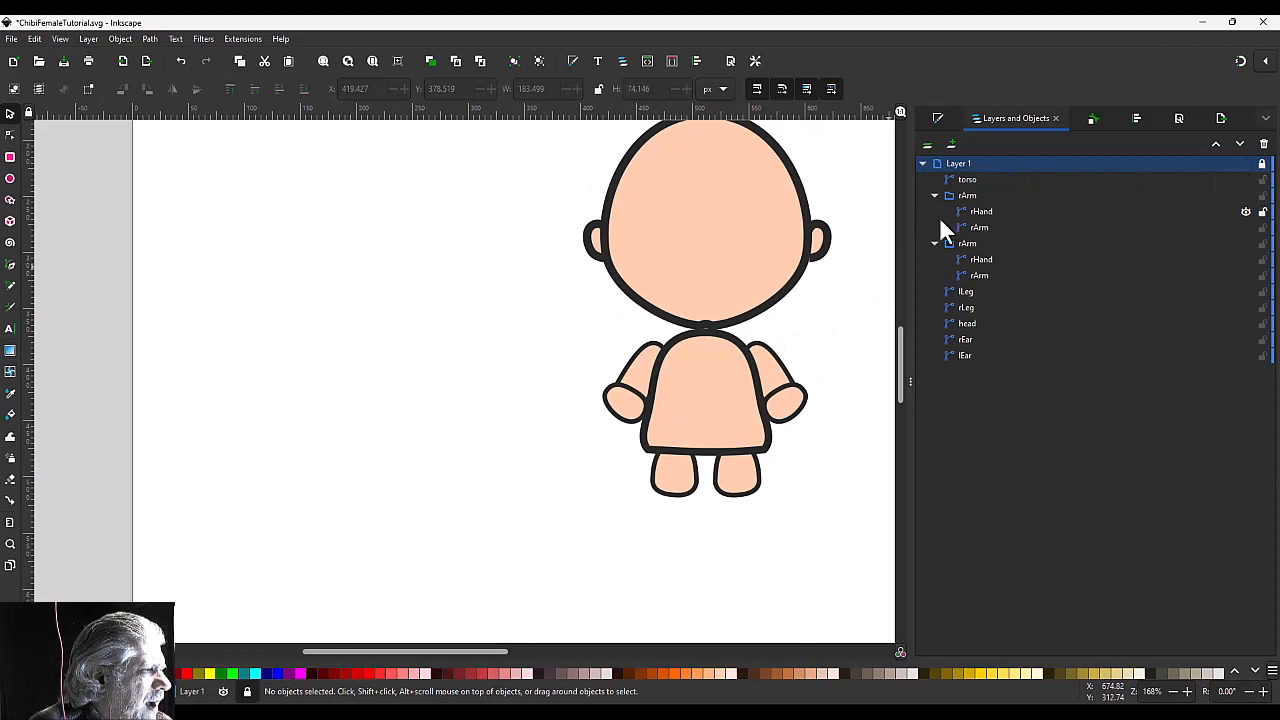
pyautogui.scroll(1, 840, 243)
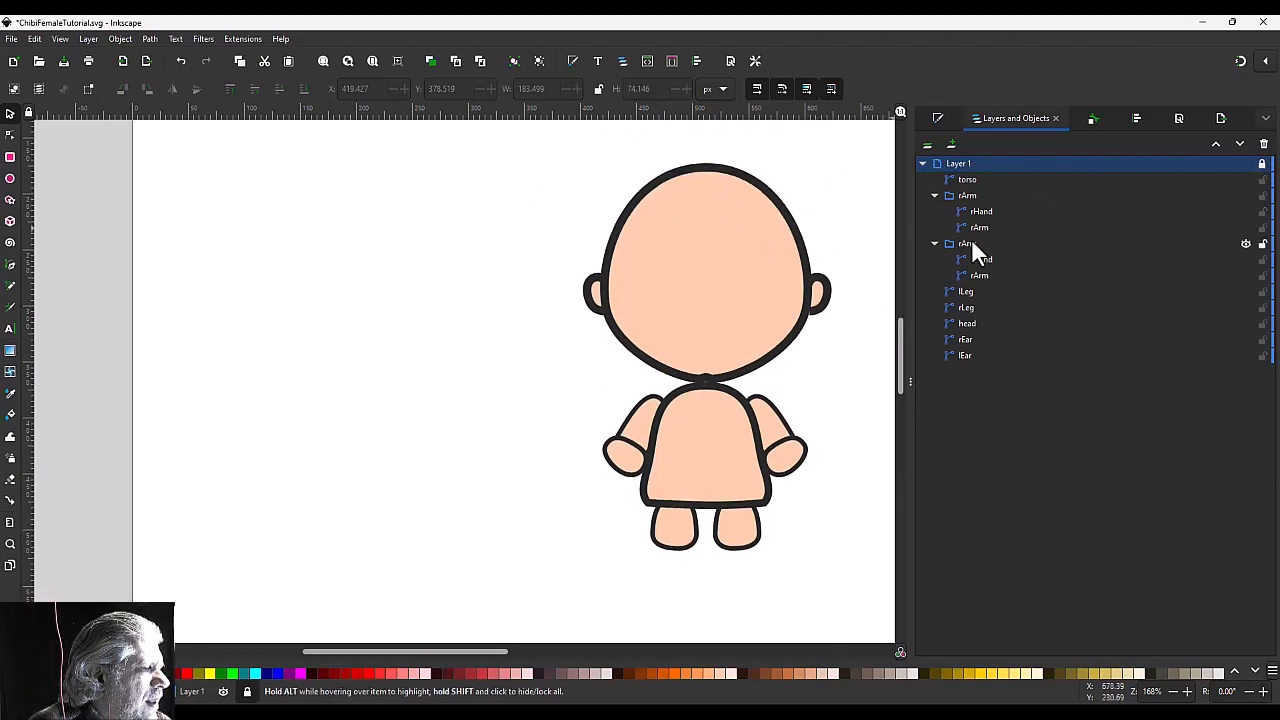
pyautogui.hotkey('ctrl', 's')
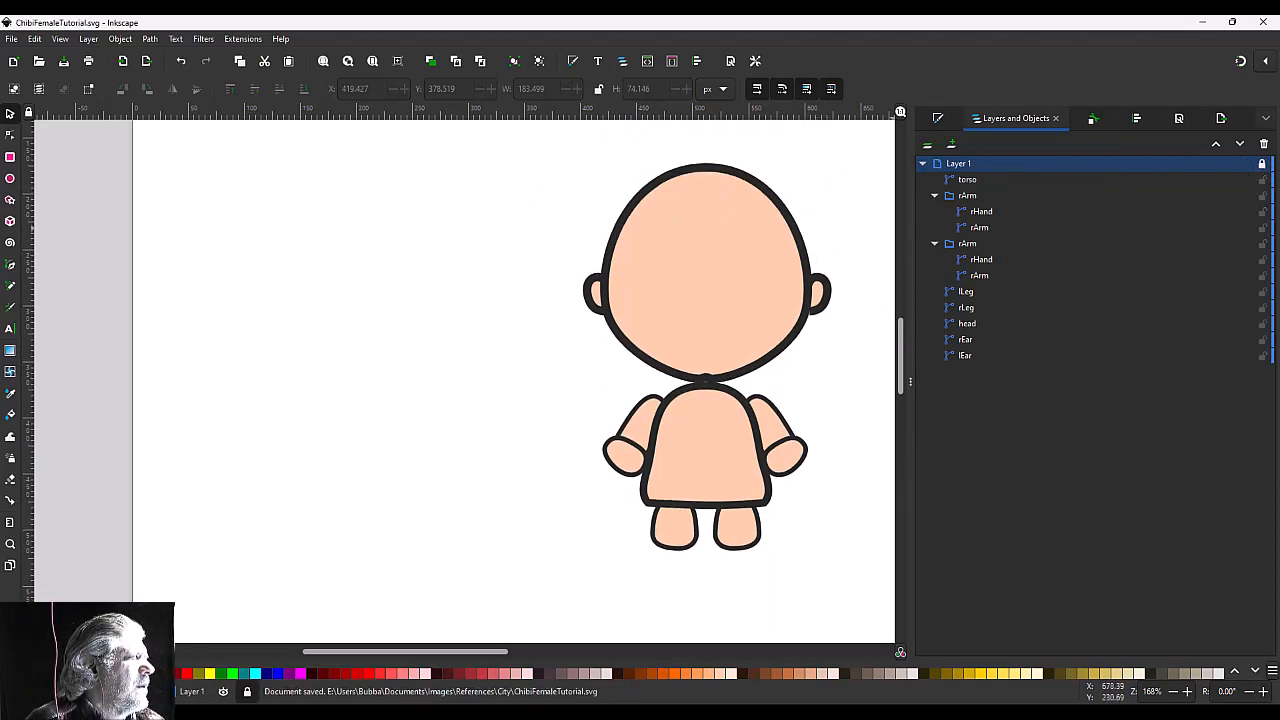